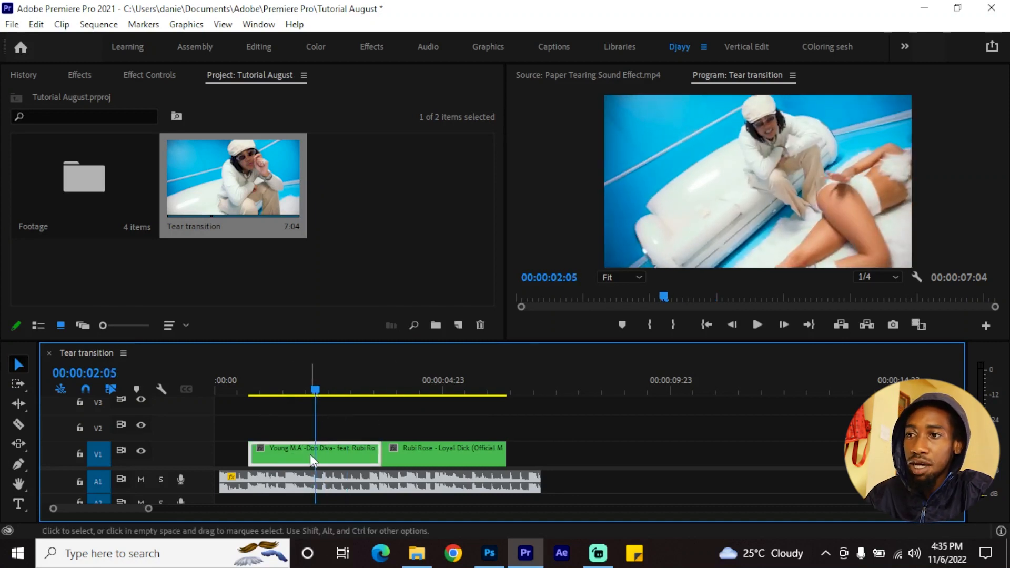
Play the sequence from near the start of the first clip to preview the cut between the two clips
left_click(289, 484)
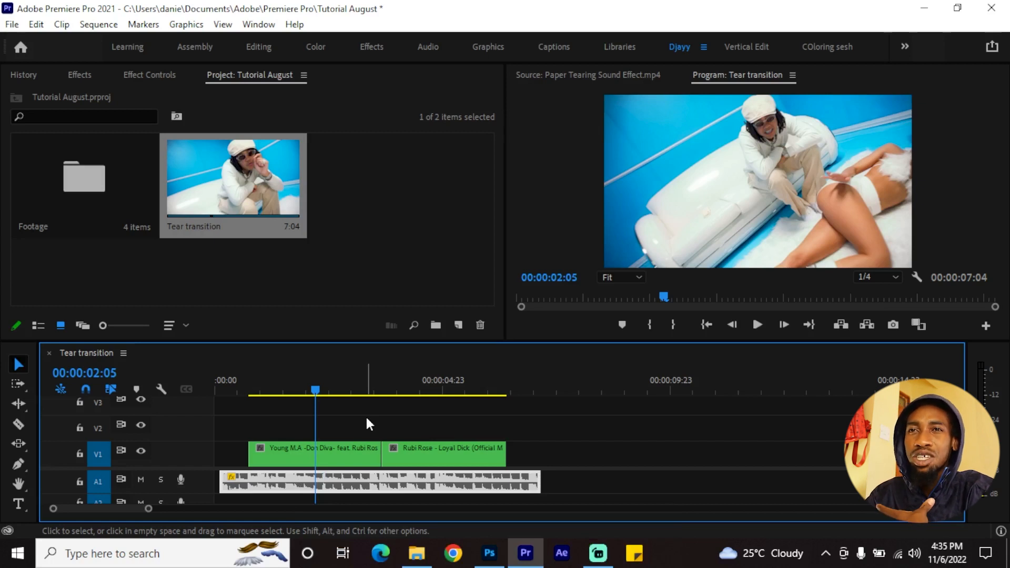
left_click_drag(314, 390, 258, 390)
key("space")
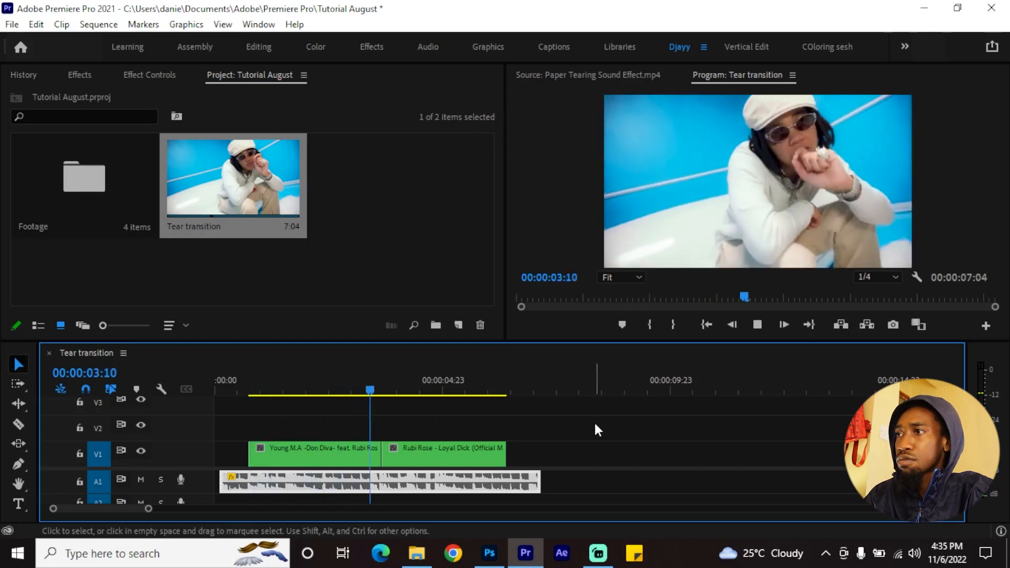
key("space")
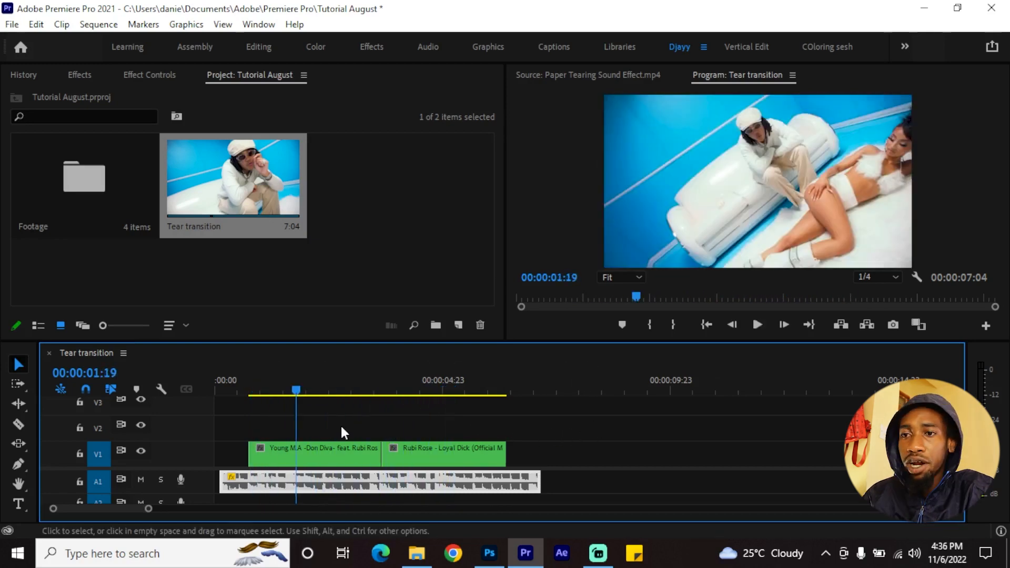
Mute audio track A1 and place the playhead at the end of the first clip, at 00:00:03:15
key("=")
key("=")
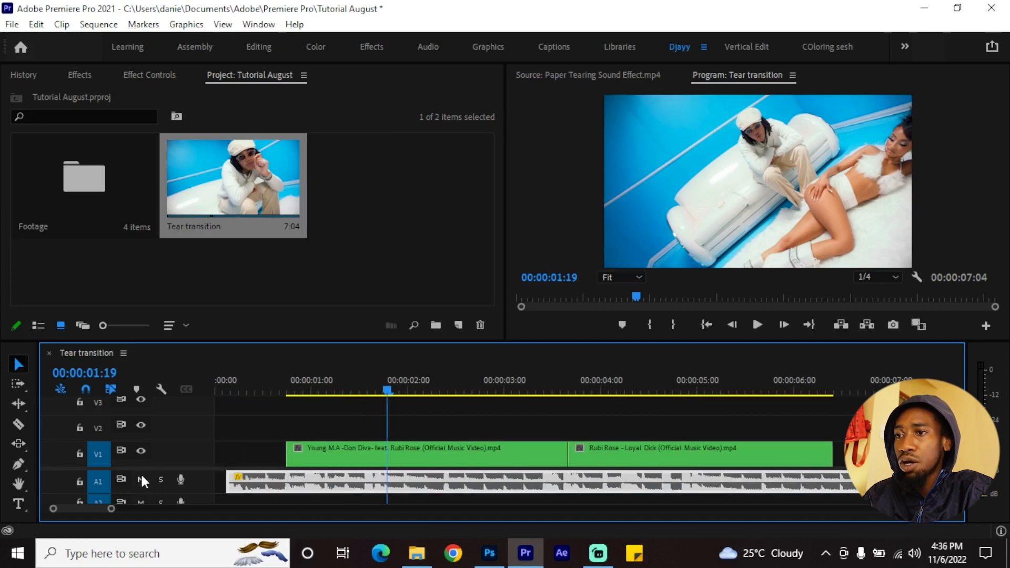
key("minus")
key("minus")
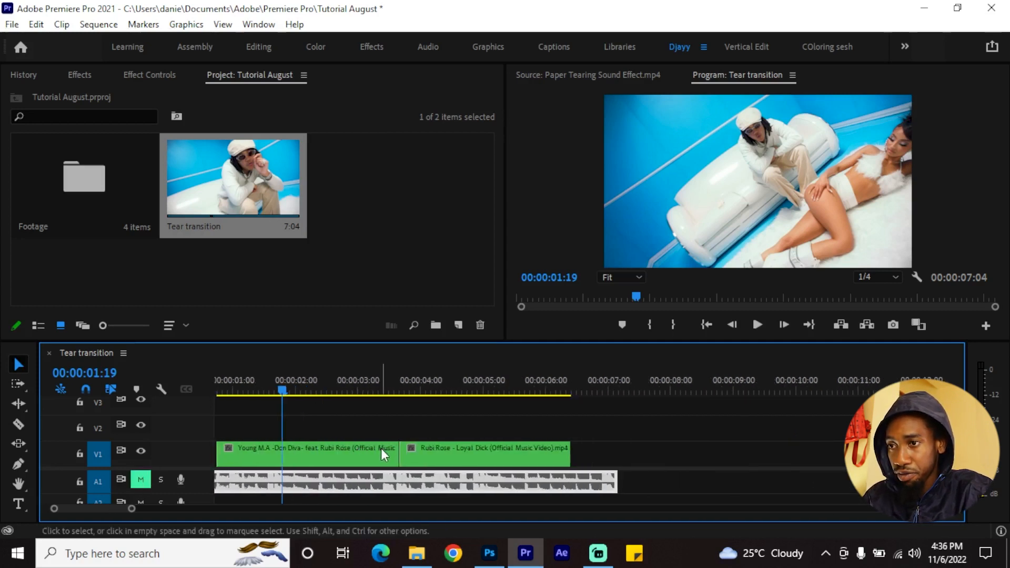
scroll(400, 459, "up", 3)
scroll(392, 455, "down", 4)
scroll(346, 443, "up", 4)
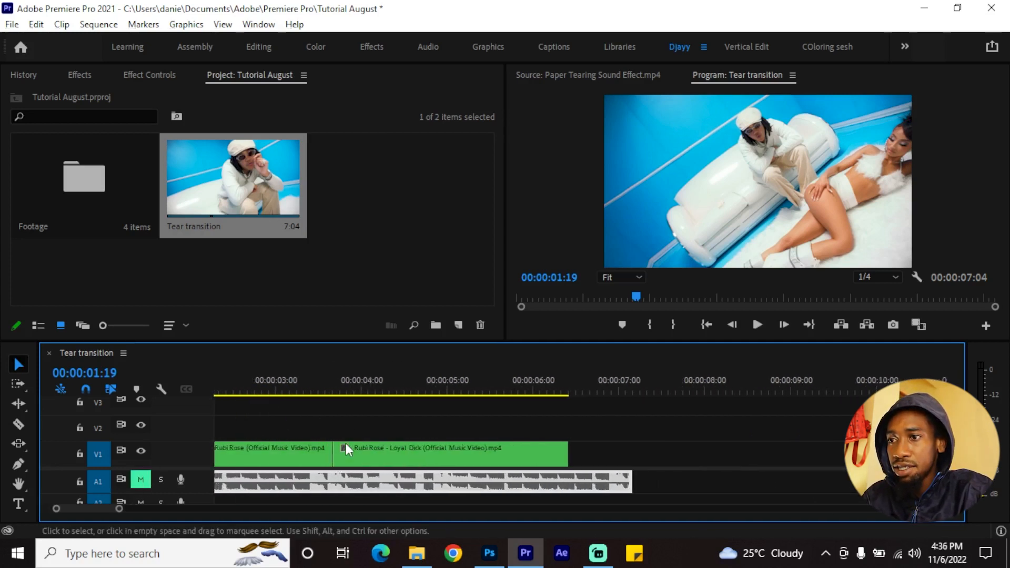
key("Down")
scroll(374, 447, "up", 3)
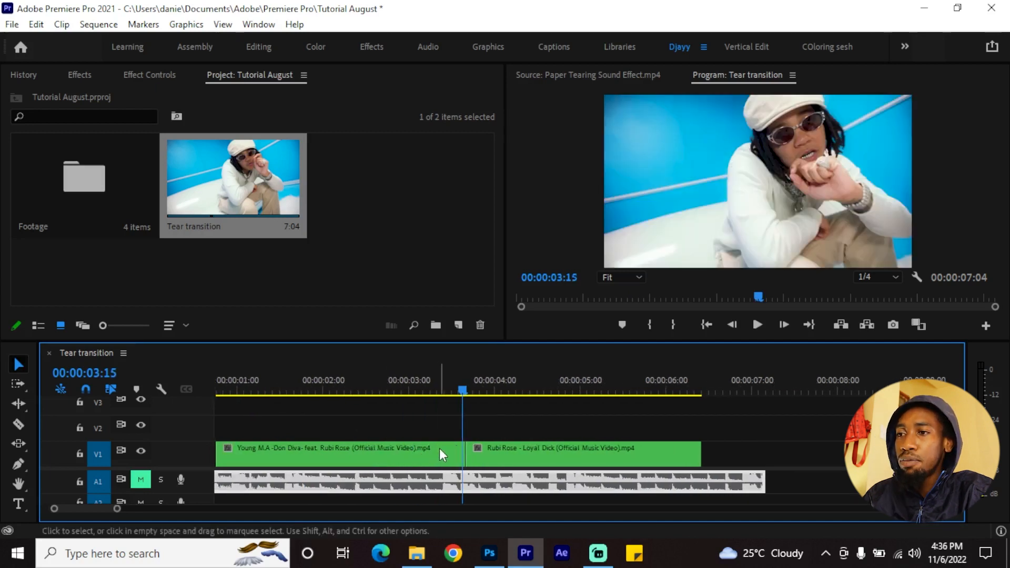
Duplicate the first clip onto track V2 and add a frame hold to the copy at the playhead
left_click(440, 448)
left_click_drag(440, 448, 441, 426)
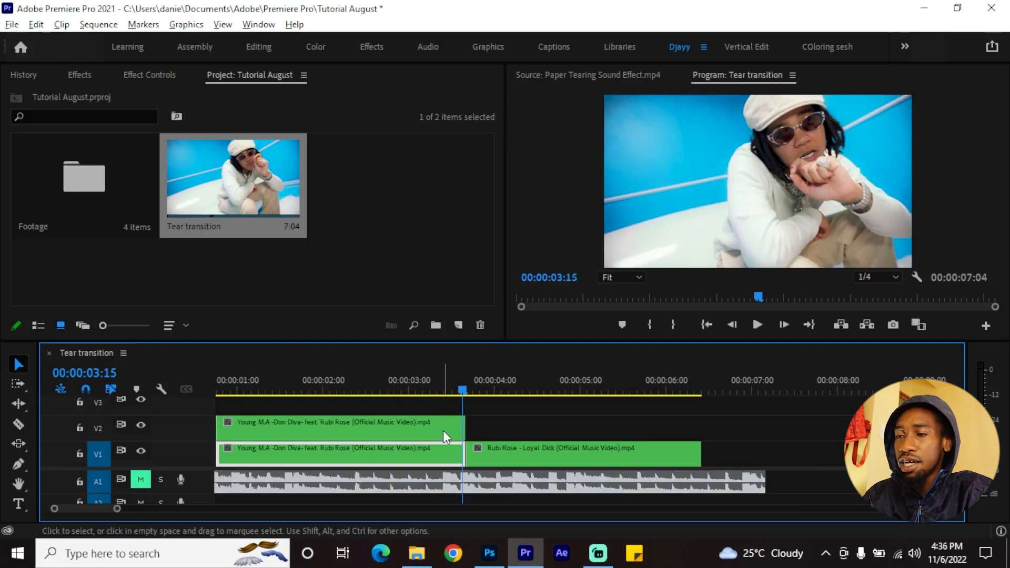
scroll(444, 431, "up", 2)
left_click(428, 428)
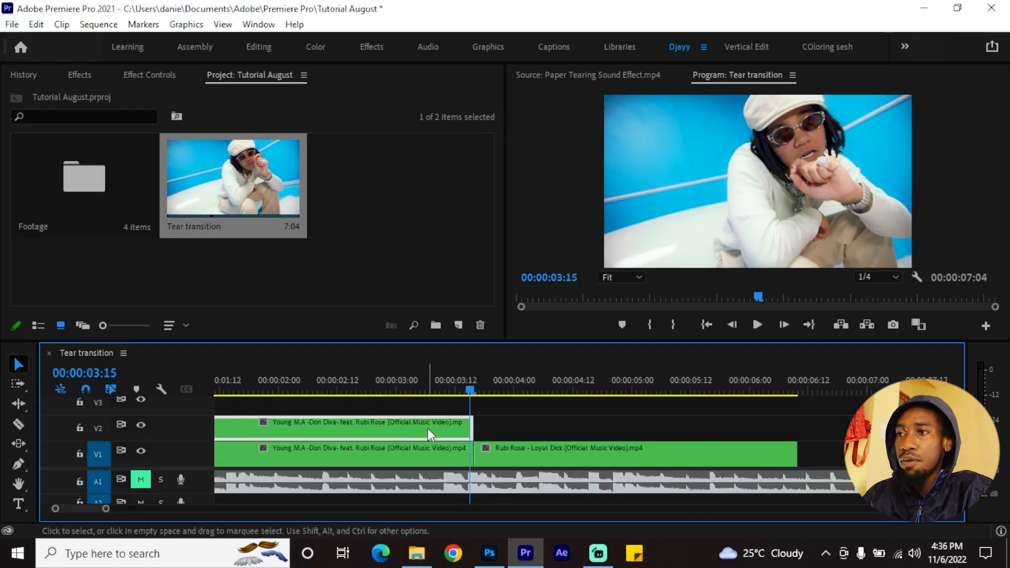
right_click(428, 428)
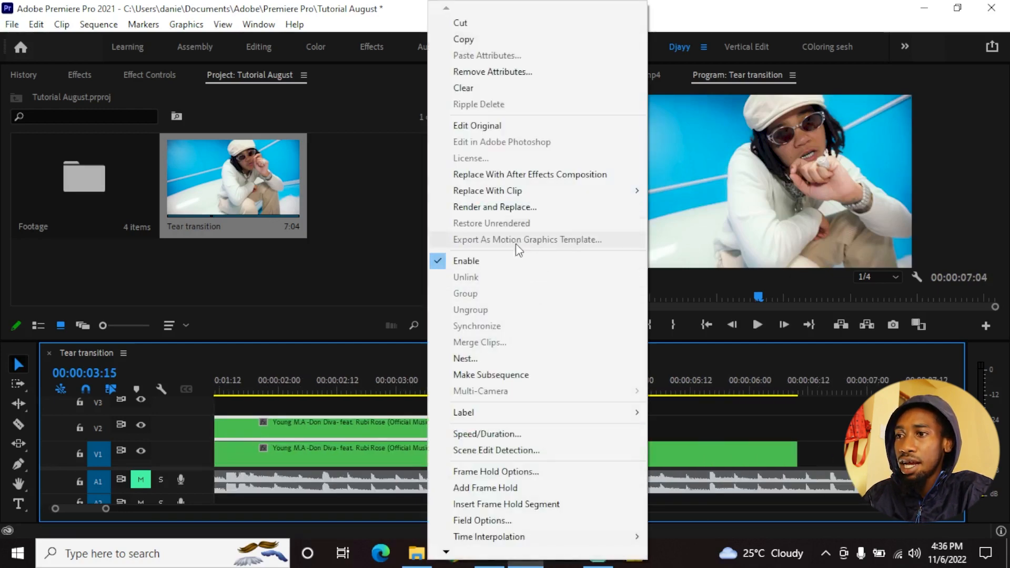
left_click(484, 489)
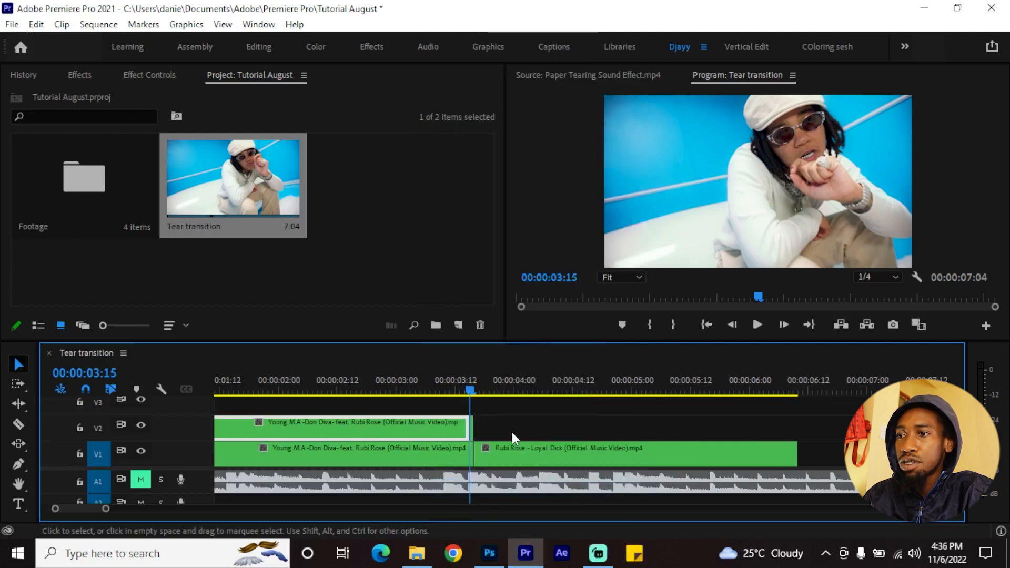
Extend the frozen segment on V2 over the second clip until it ends just past 00:00:04:12
left_click(472, 432)
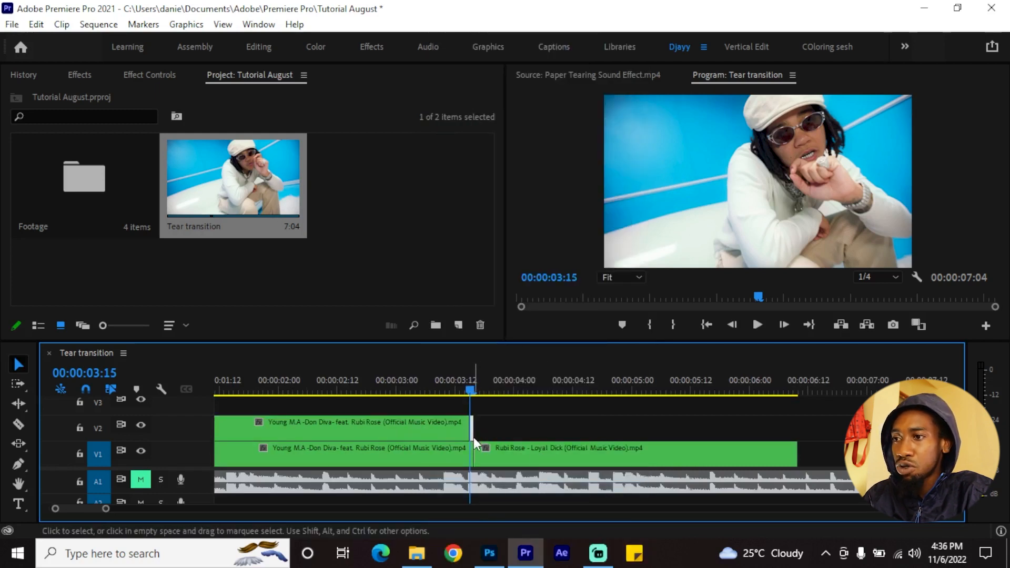
left_click_drag(481, 424, 581, 424)
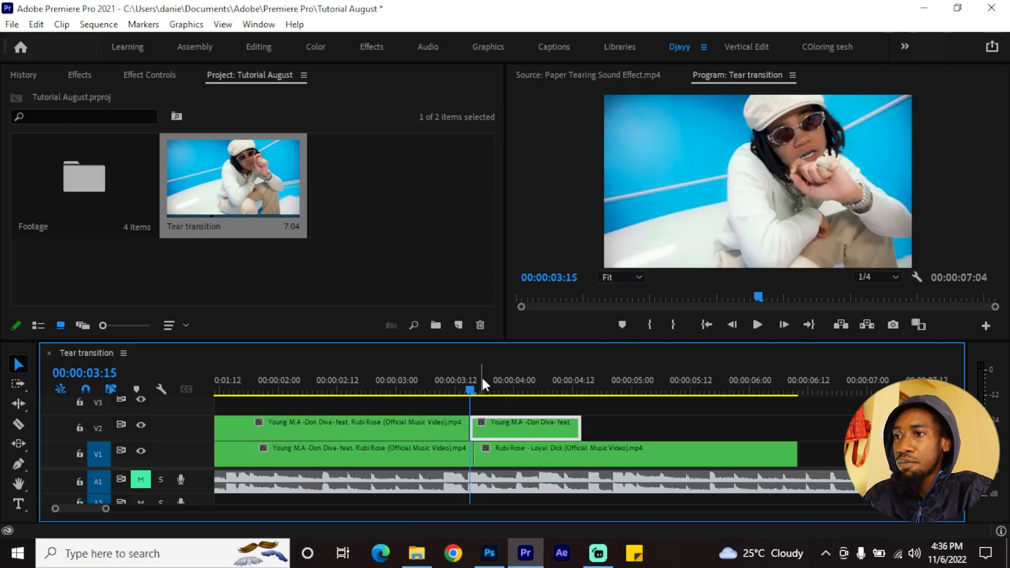
left_click(531, 389)
left_click_drag(522, 389, 372, 387)
Delete the moving part of the V2 copy and give the remaining frozen segment the Rose label colour
left_click(408, 425)
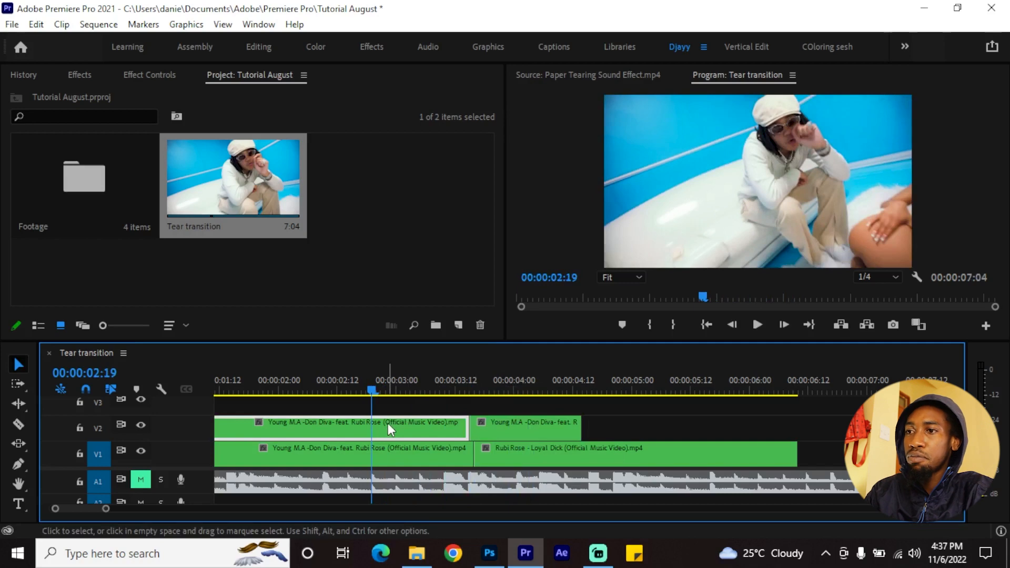
key("Delete")
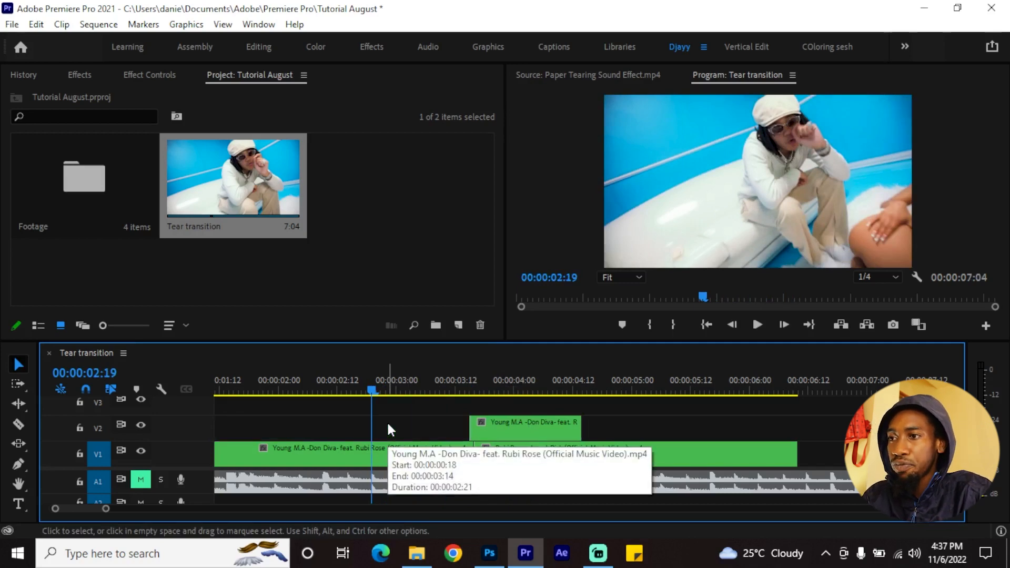
right_click(497, 425)
mouse_move(561, 408)
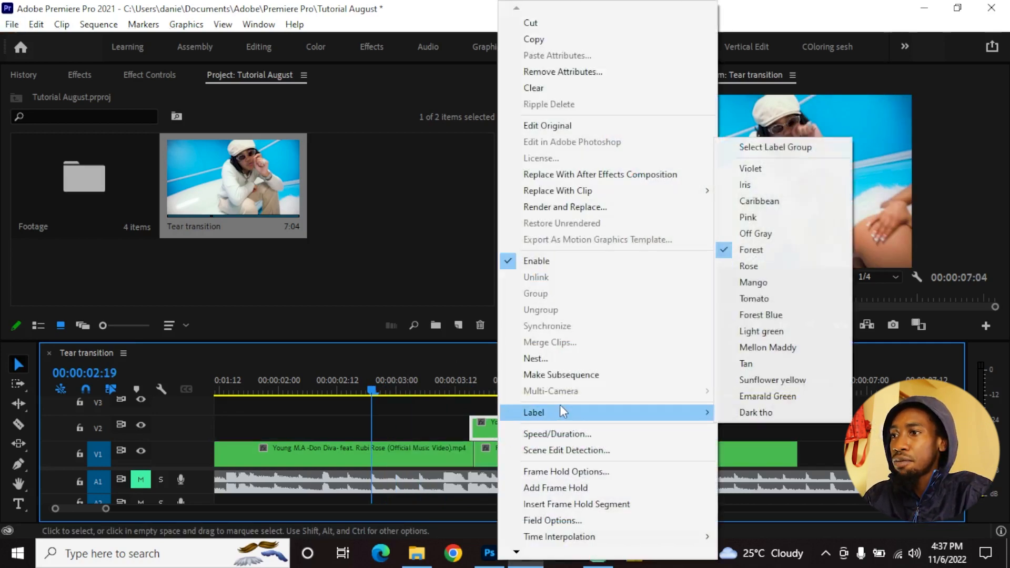
left_click(749, 266)
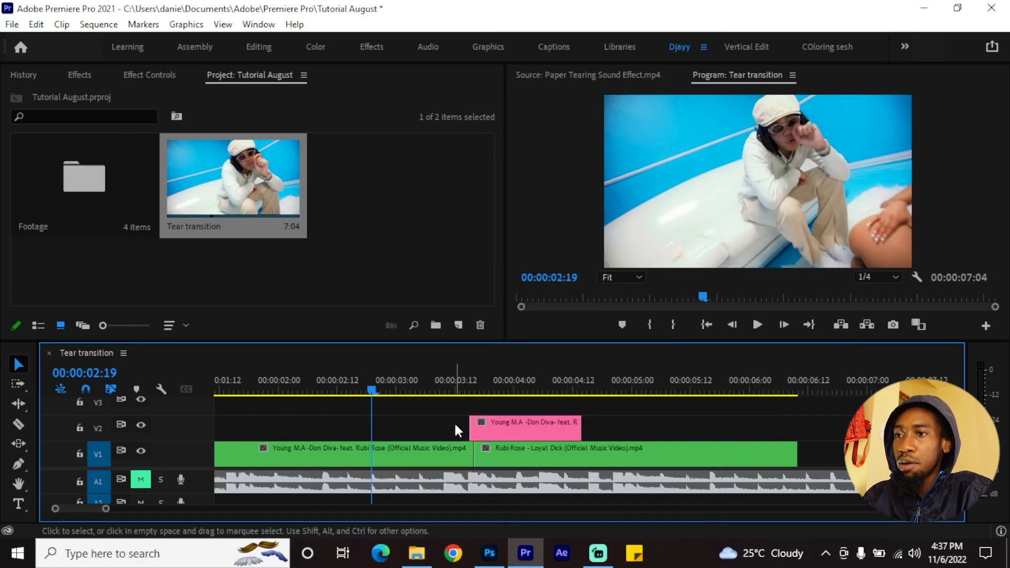
Play through the cut, park the playhead over the frozen clip at 00:00:03:23, and select that clip
left_click(350, 380)
key("space")
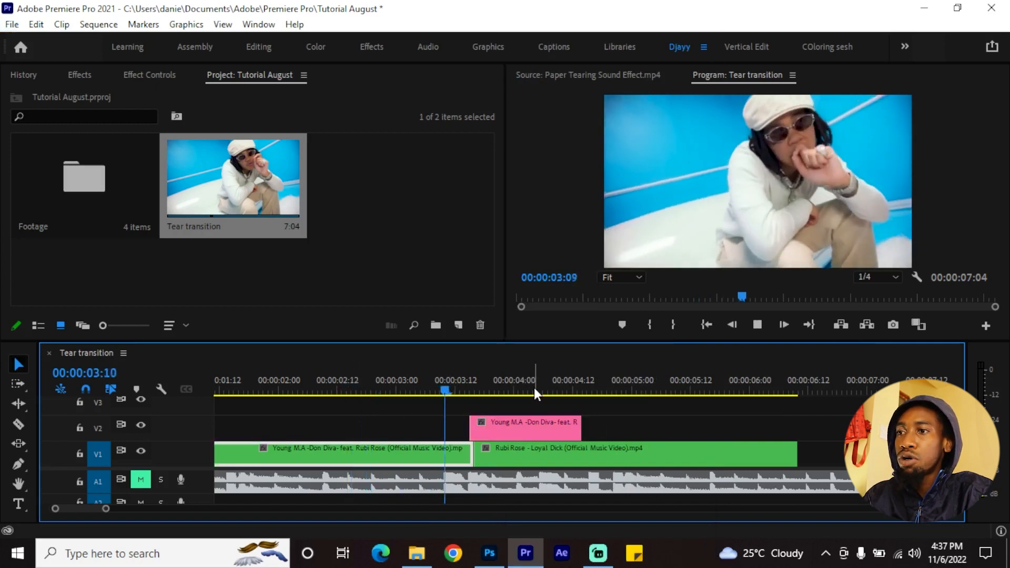
left_click(511, 391)
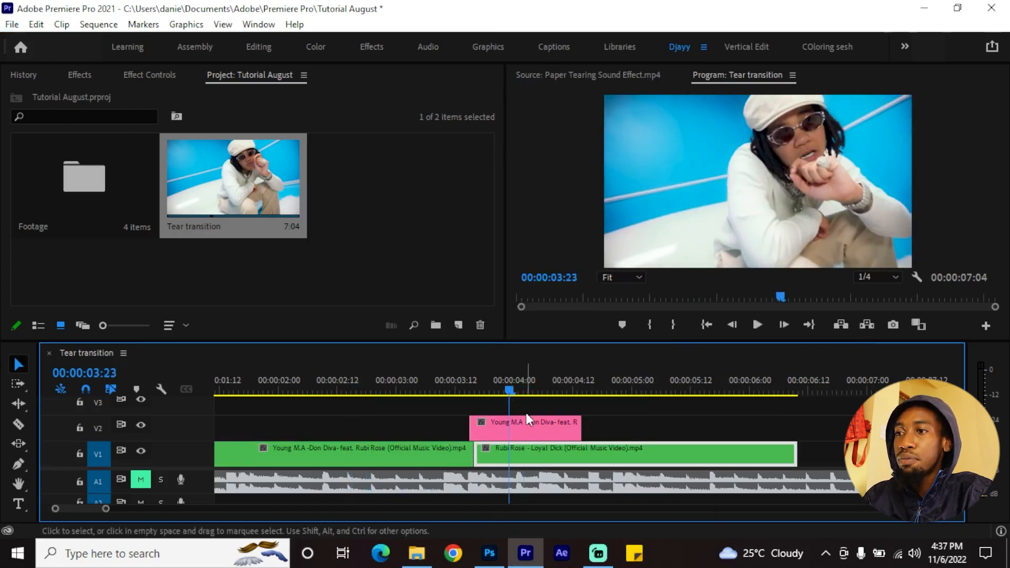
scroll(526, 417, "down", 1)
left_click(492, 424)
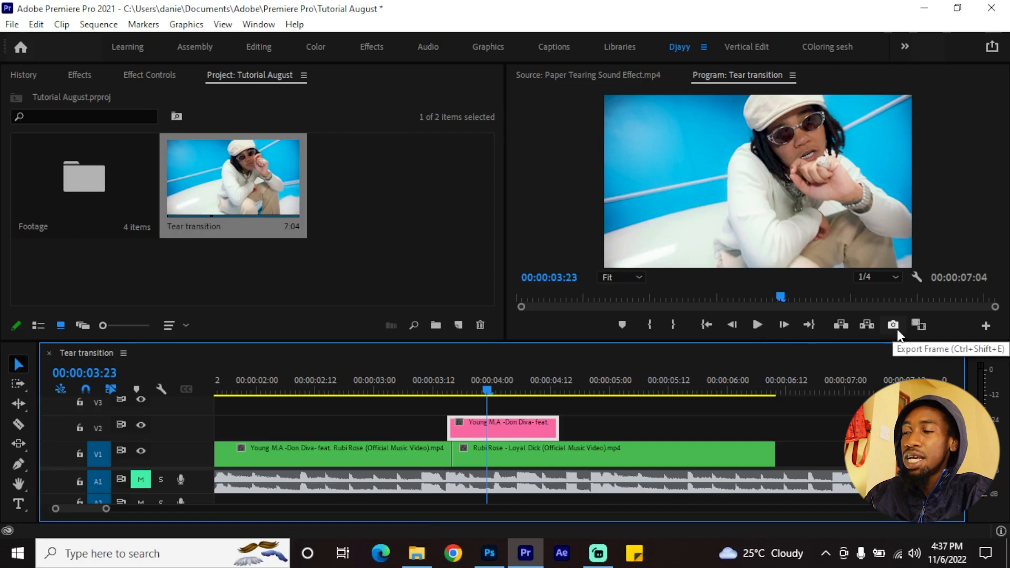
Export the frozen frame to the Desktop as a PNG named Tear transition
left_click(986, 326)
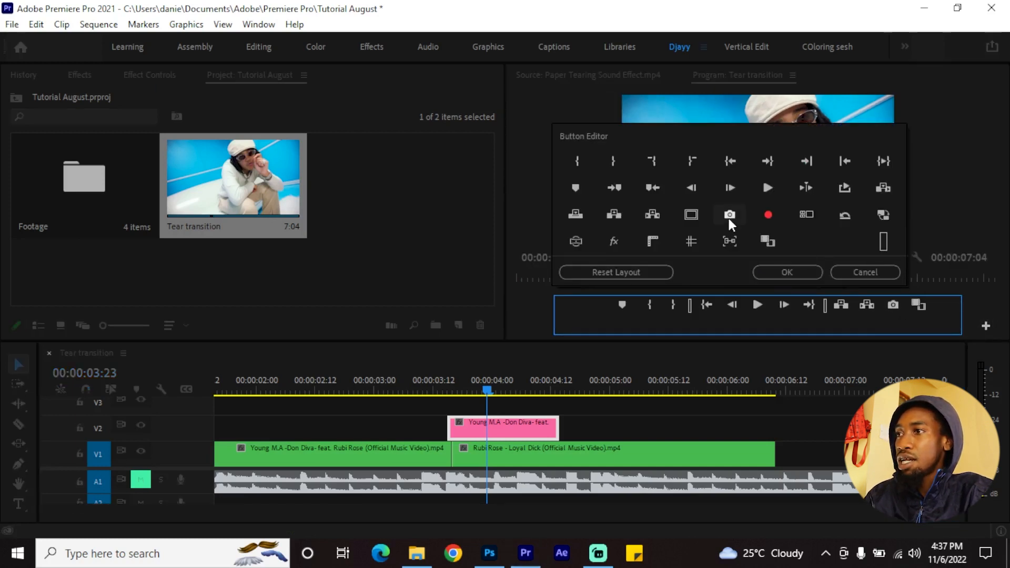
left_click(866, 272)
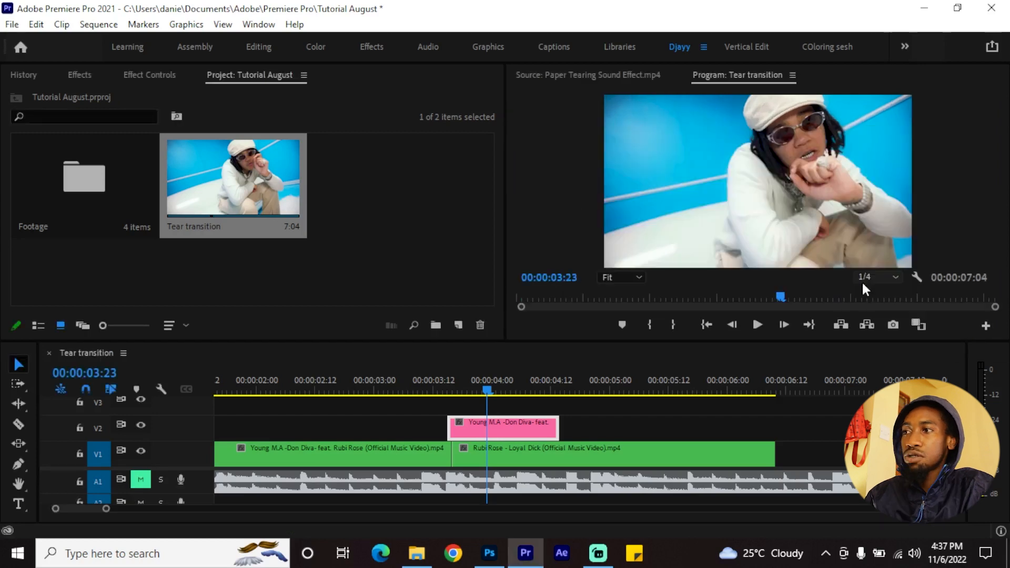
left_click(893, 327)
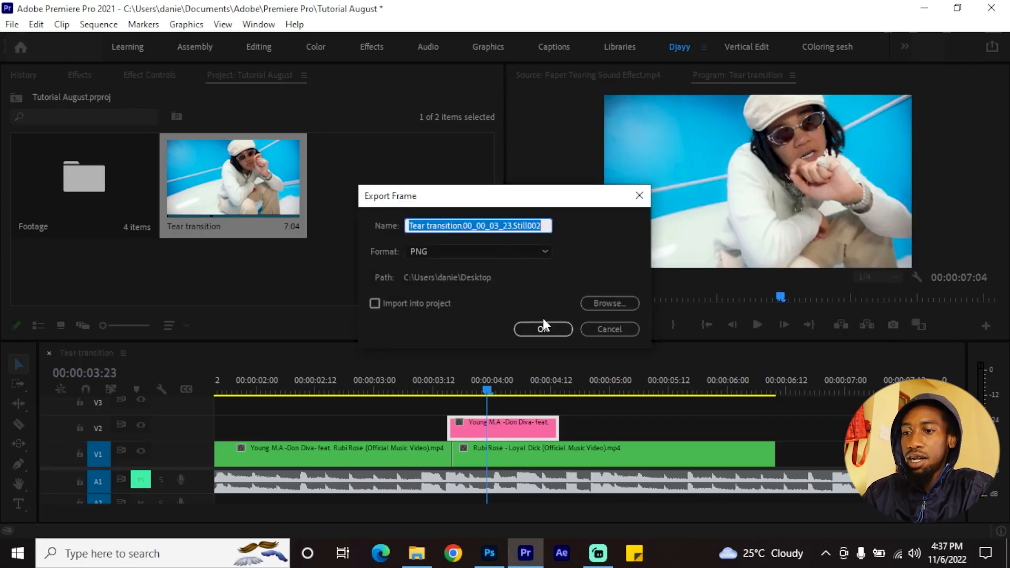
type("Tear transition")
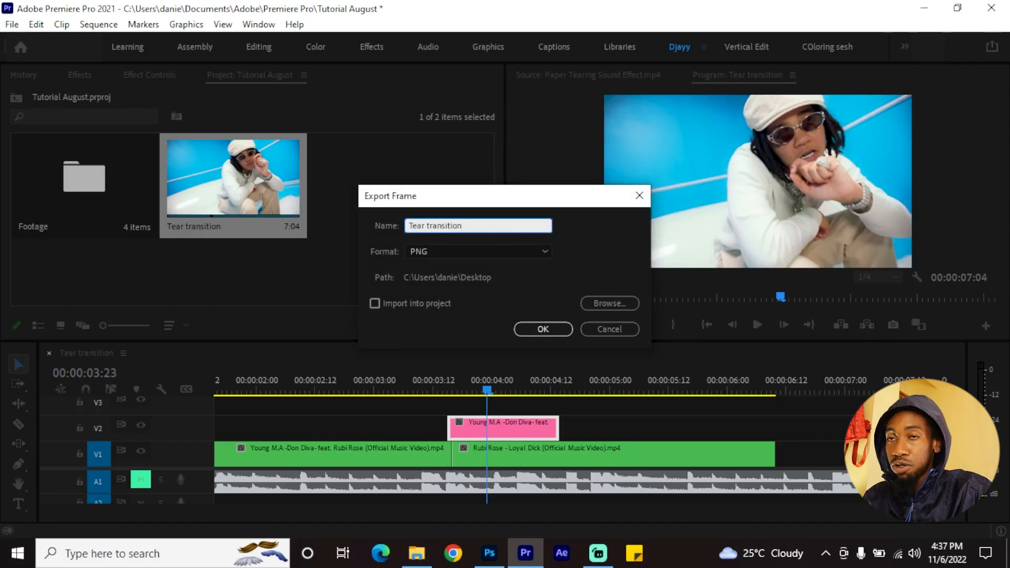
left_click(543, 325)
left_click(421, 219)
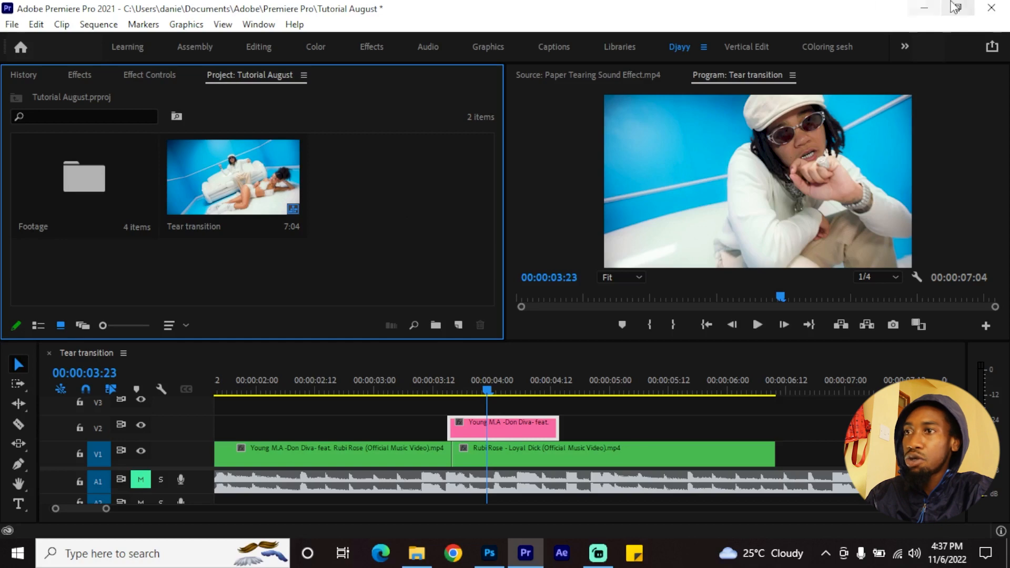
Go to the desktop, open the exported Tear transition image in Photoshop, and choose the Move tool
left_click(924, 8)
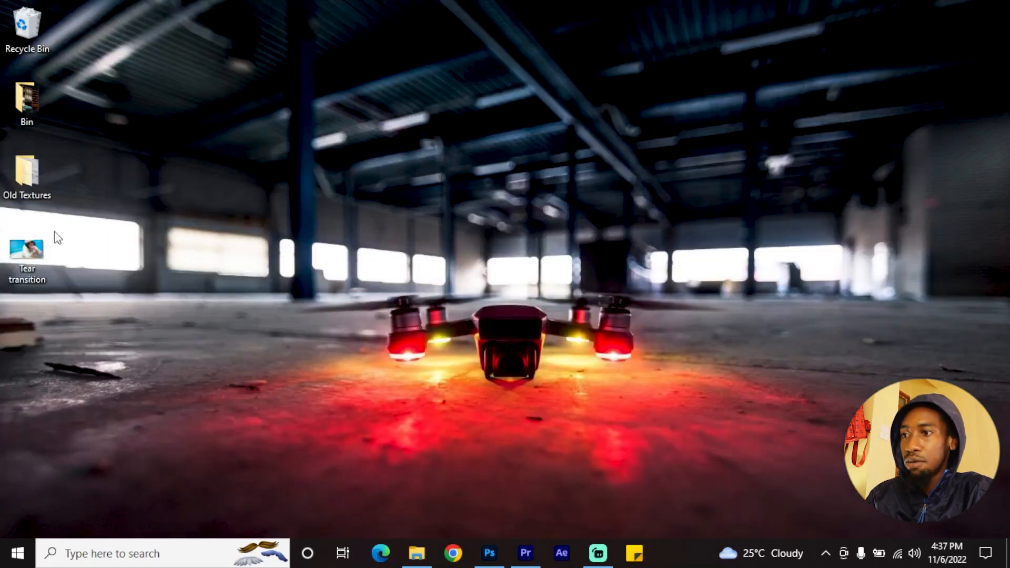
right_click(14, 252)
left_click(515, 282)
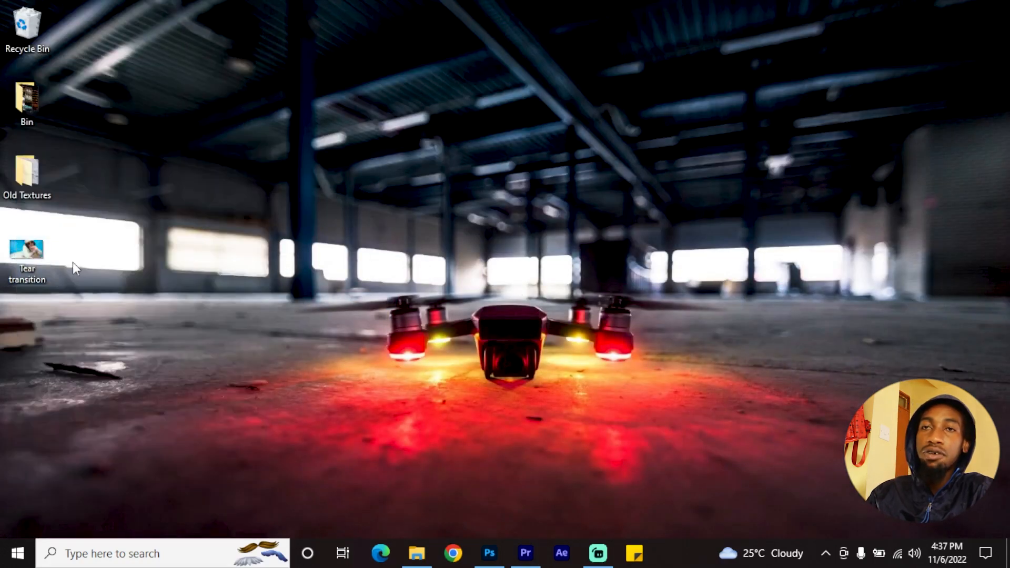
right_click(18, 251)
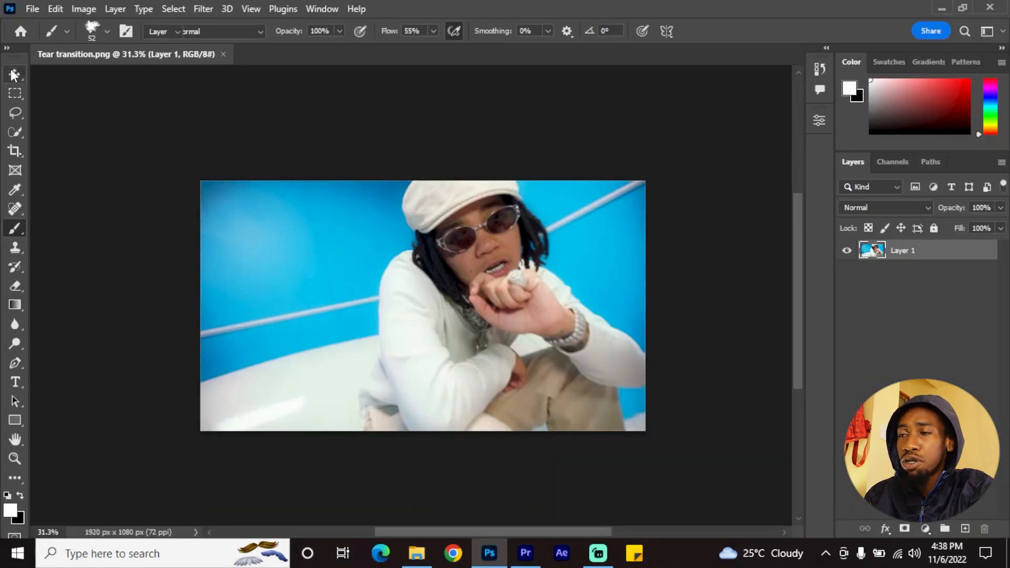
key("v")
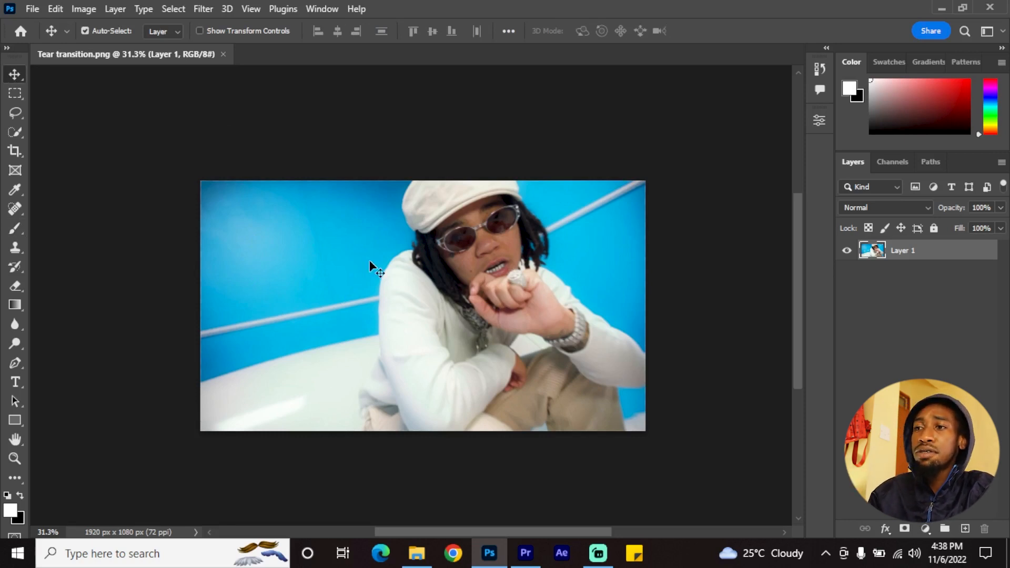
Switch to Premiere Pro and look at the frozen clip on track V2
left_click(526, 553)
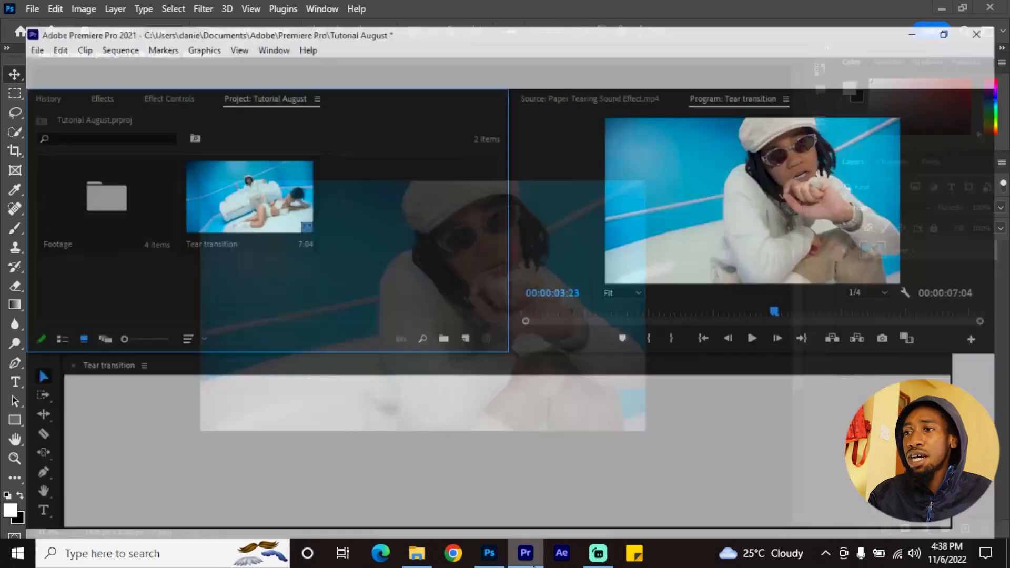
left_click(526, 429)
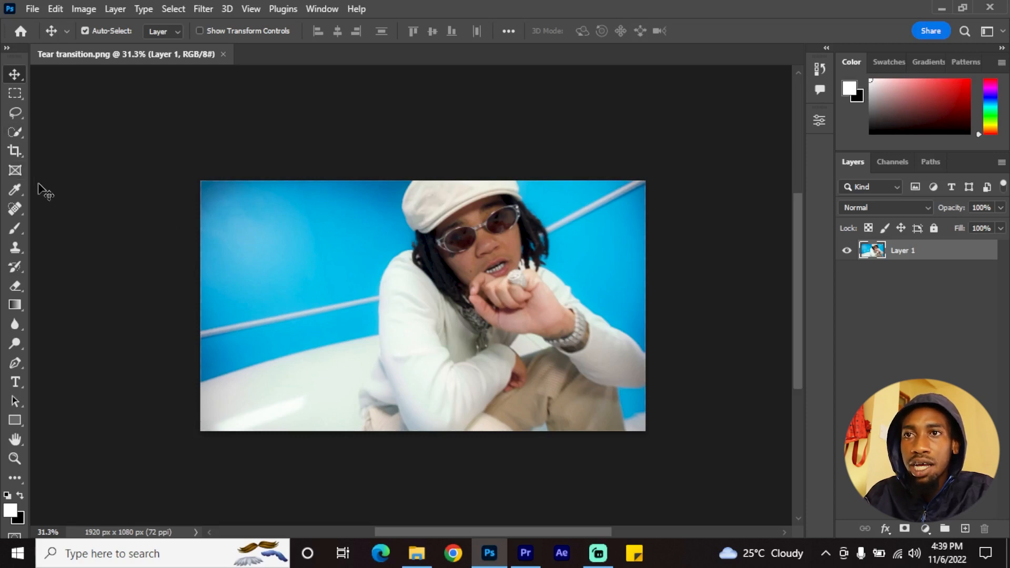
Outline a narrow, jagged vertical strip through the middle of the image with the Magnetic Lasso, from the top edge to the bottom edge
left_click(14, 113)
left_click(78, 141)
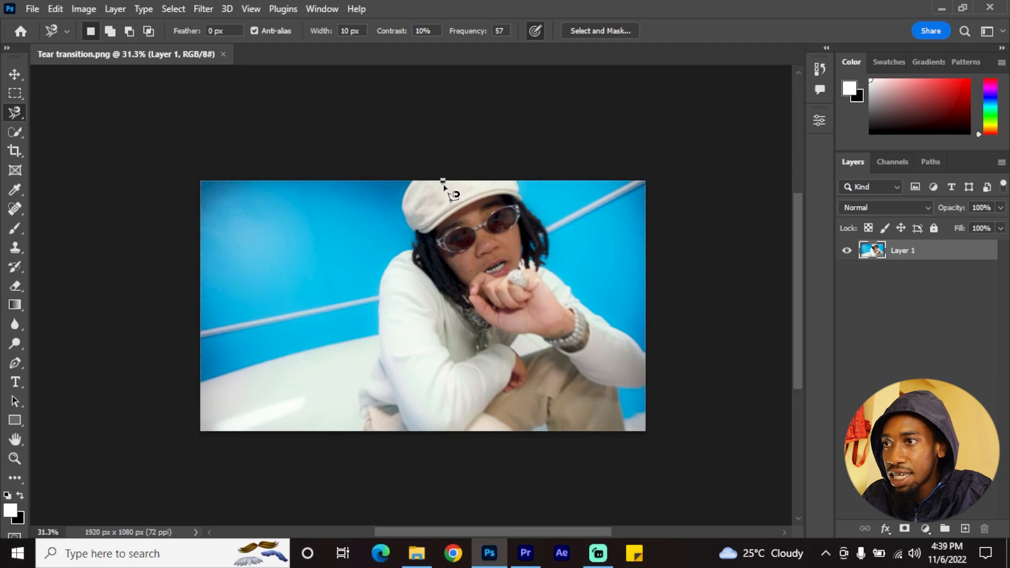
left_click(443, 181)
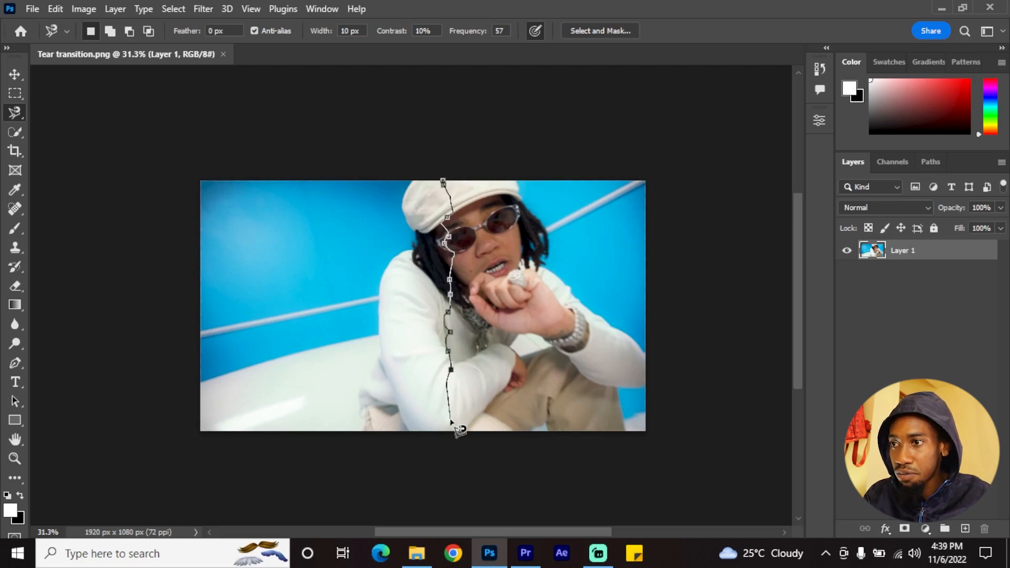
left_click(451, 432)
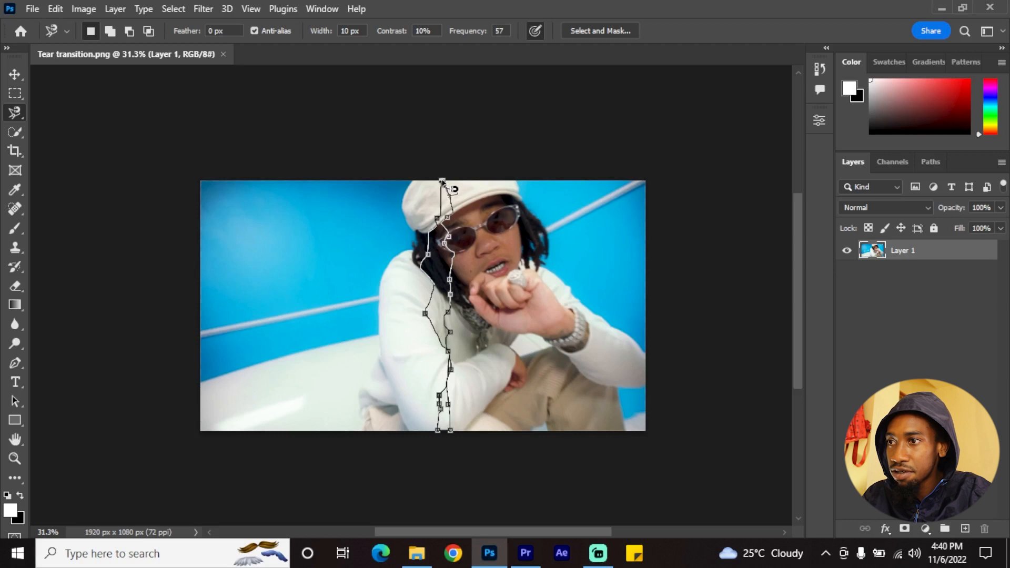
left_click(443, 181)
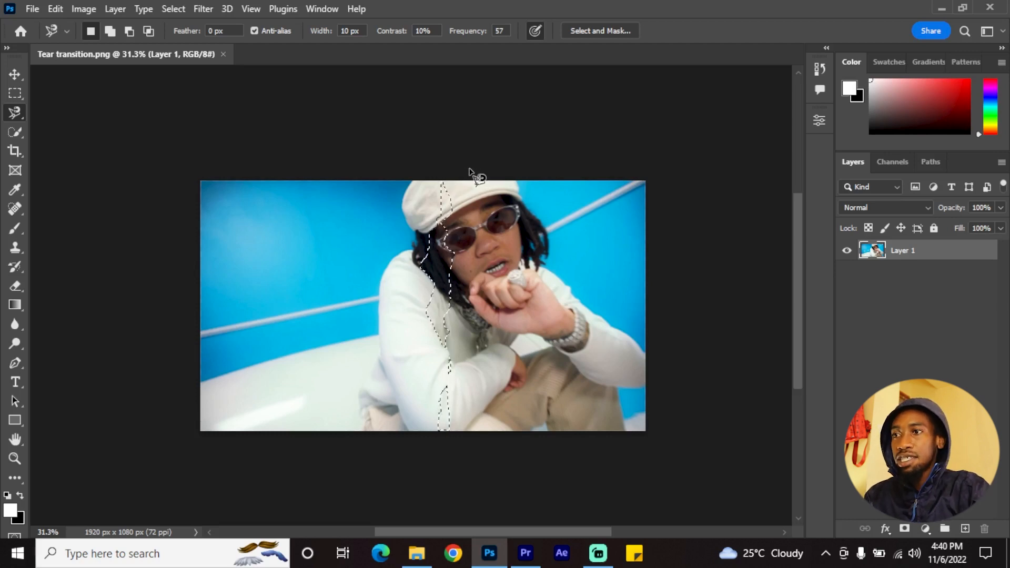
Clear the current selection and outline a new narrow, jagged vertical strip through the middle of the image with the Magnetic Lasso
key("ctrl+d")
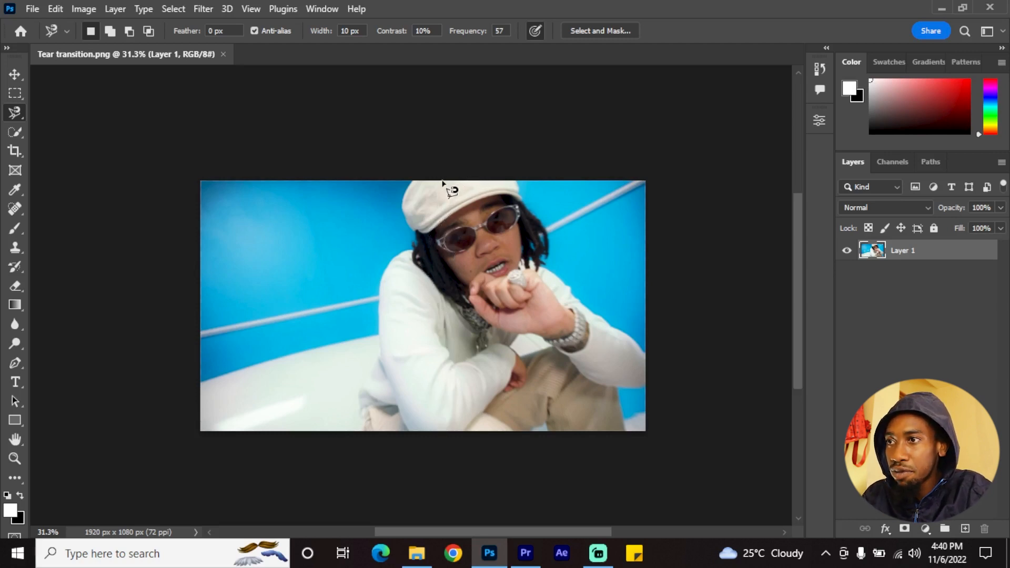
left_click(450, 181)
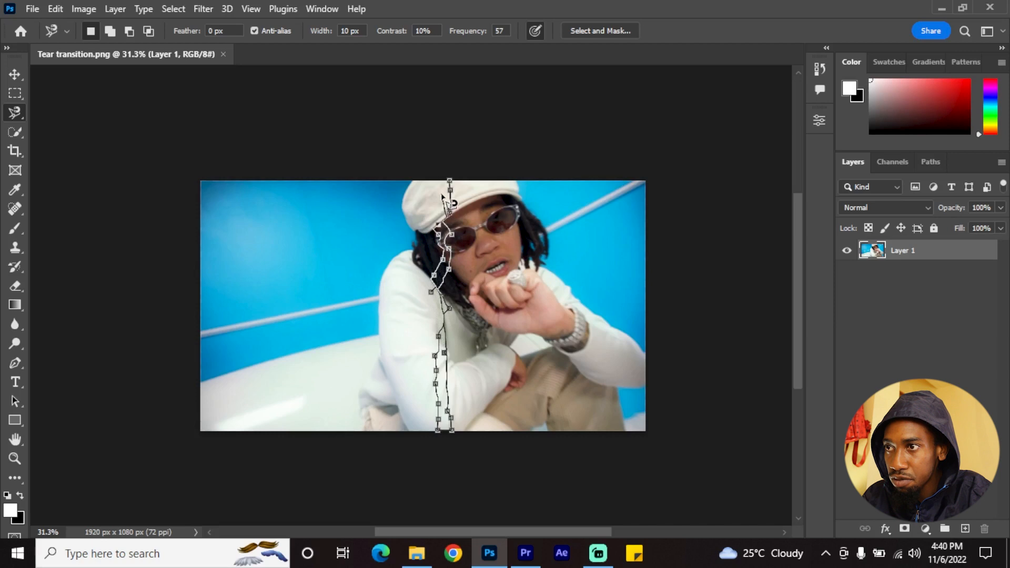
left_click(450, 180)
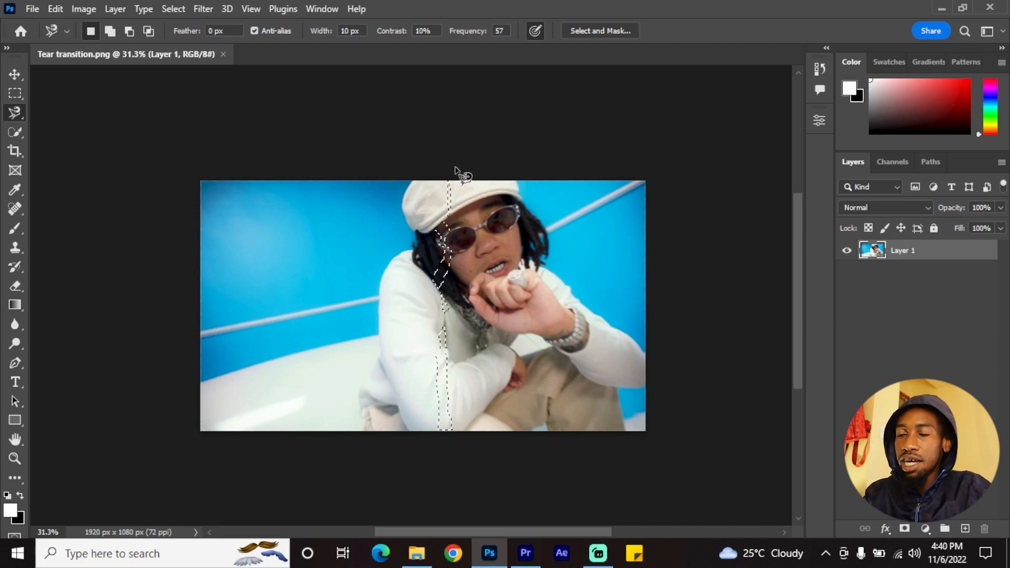
Fill the selected strip with white using the Fill command's Color option, and clear the selection
key("shift")
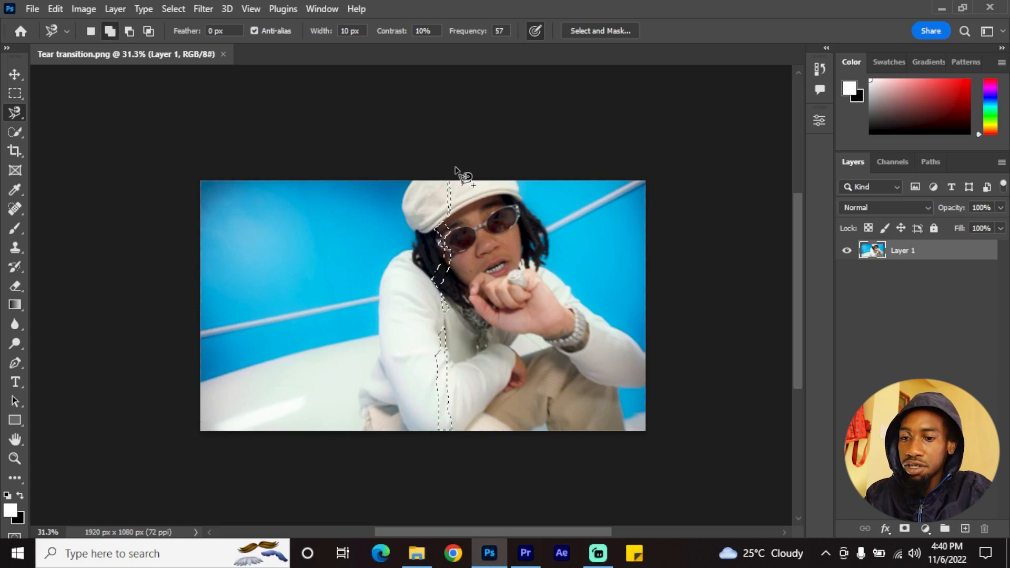
key("shift+F5")
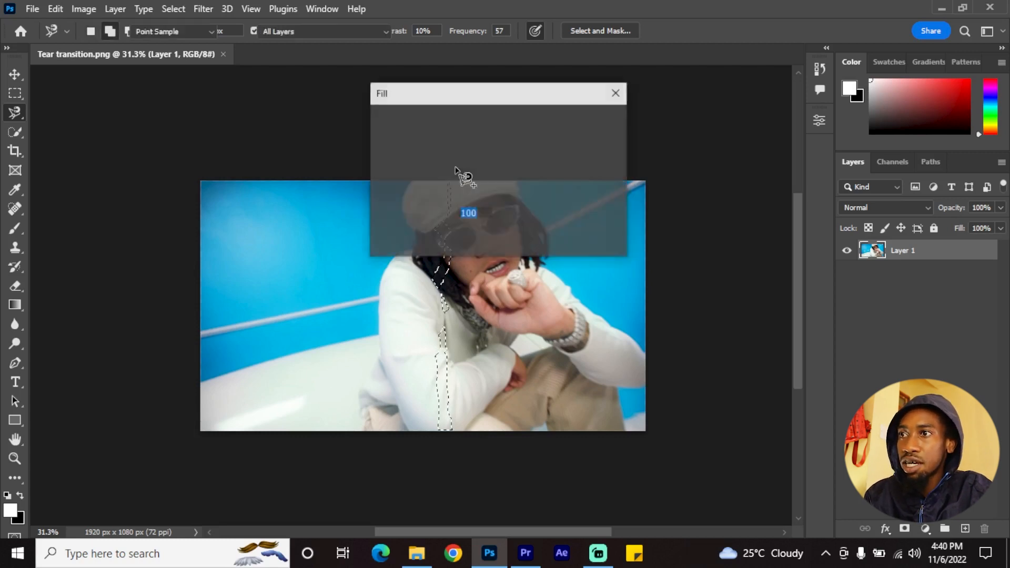
left_click(530, 120)
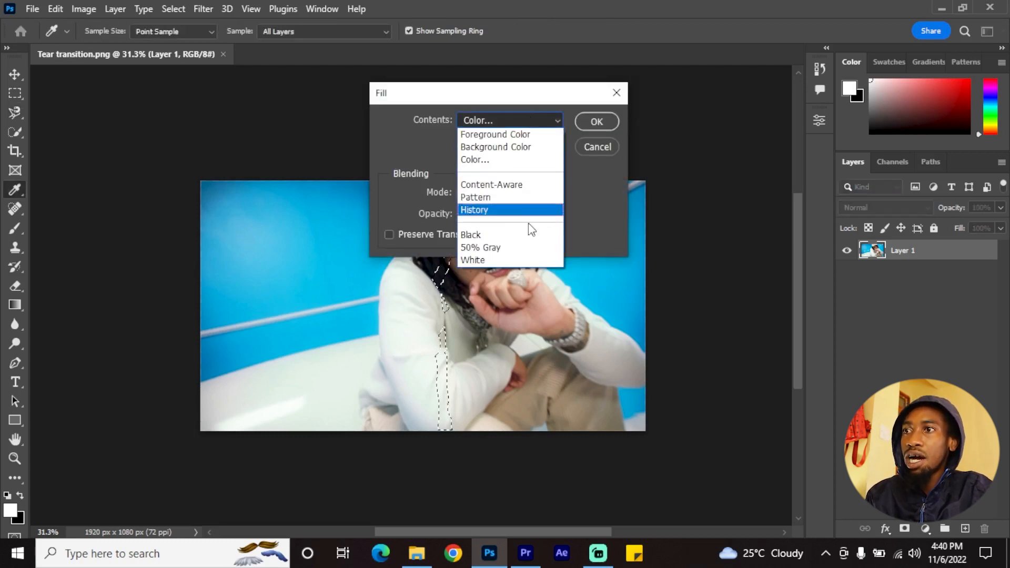
left_click(509, 158)
left_click_drag(327, 122, 234, 78)
left_click(646, 97)
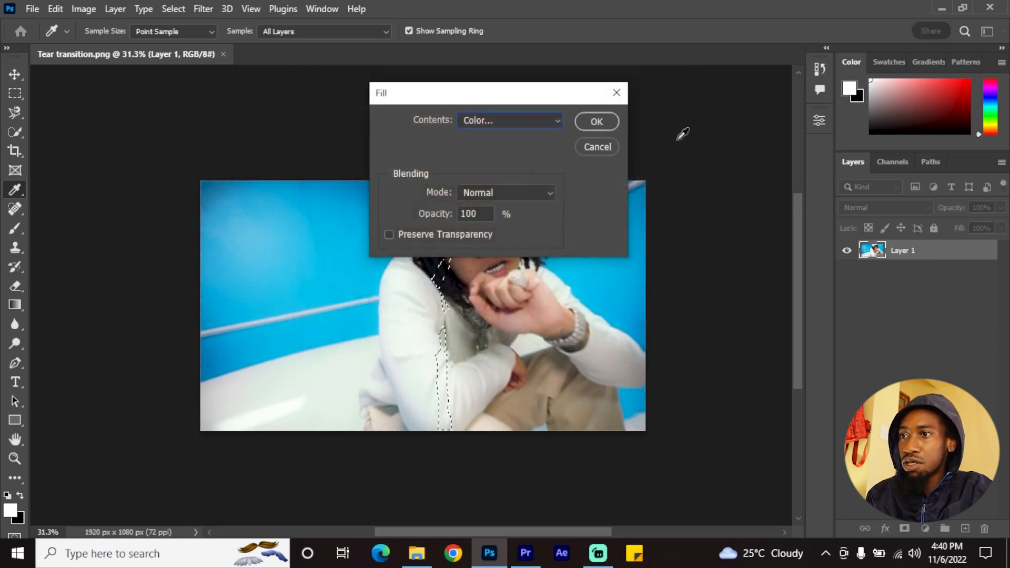
left_click(596, 120)
key("ctrl+d")
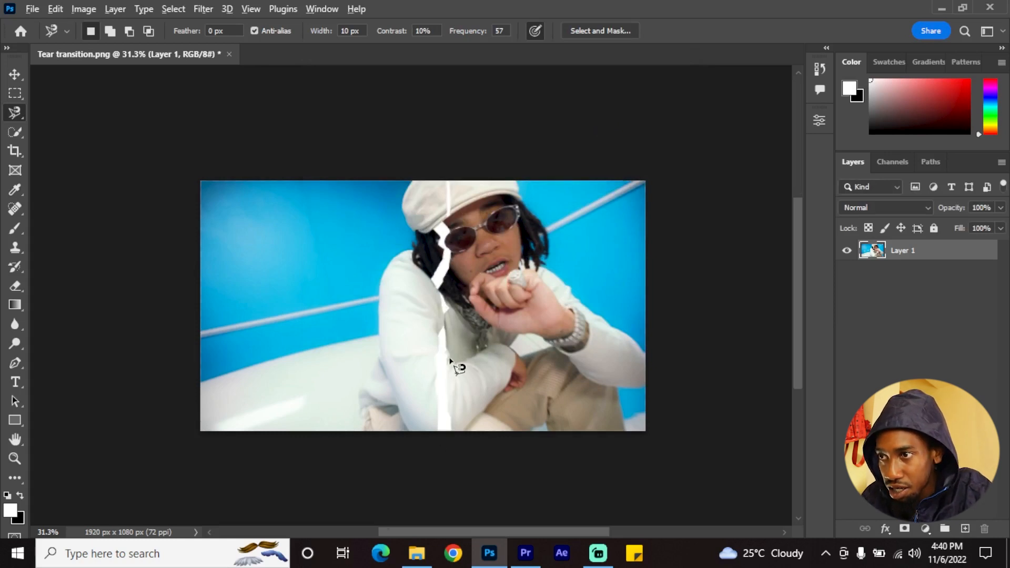
Inspect the white strip up close, and undo its fill and the selection behind it
scroll(457, 367, "up", 2)
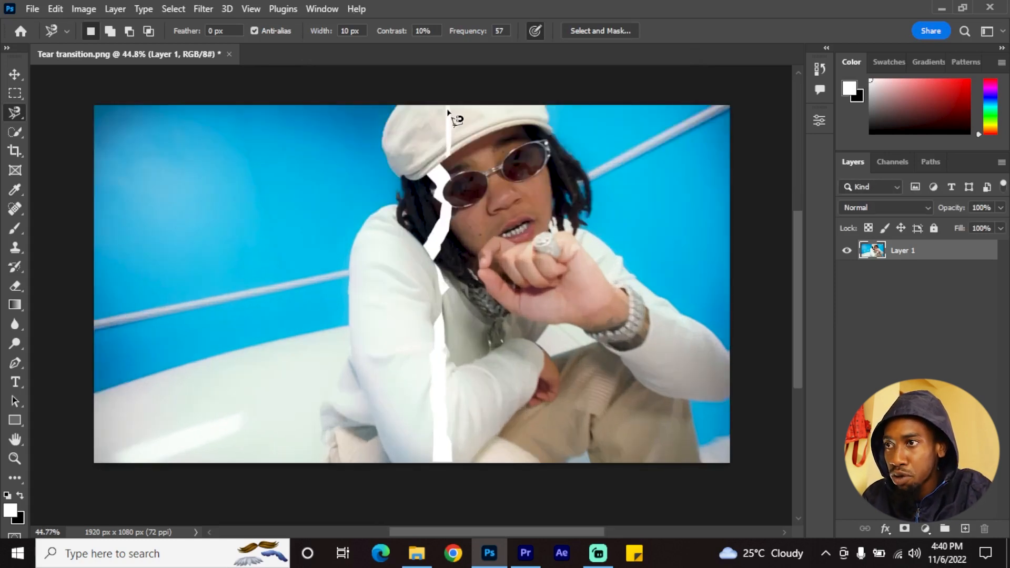
scroll(445, 410, "down", 2)
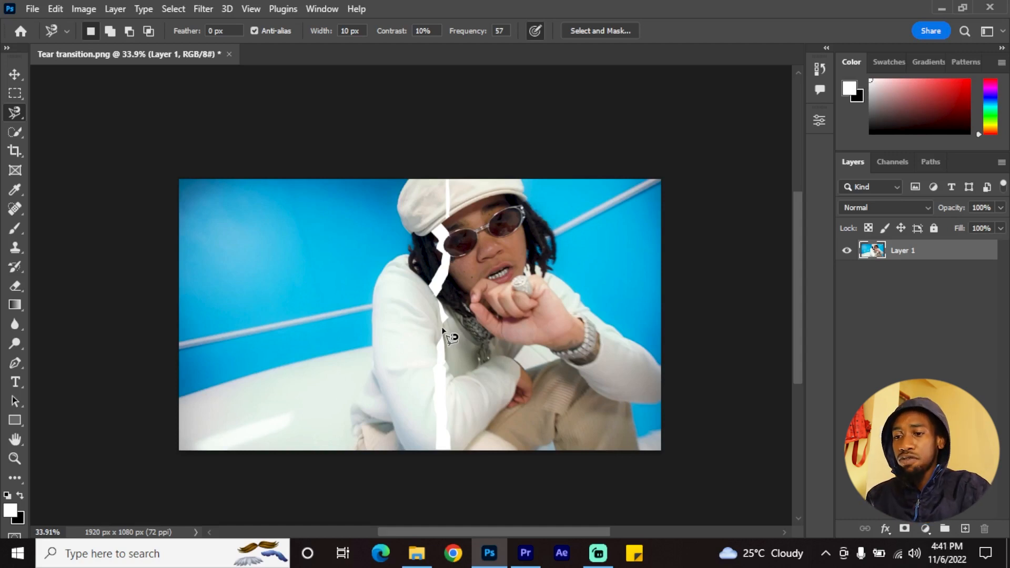
key("ctrl+z")
key("ctrl+z")
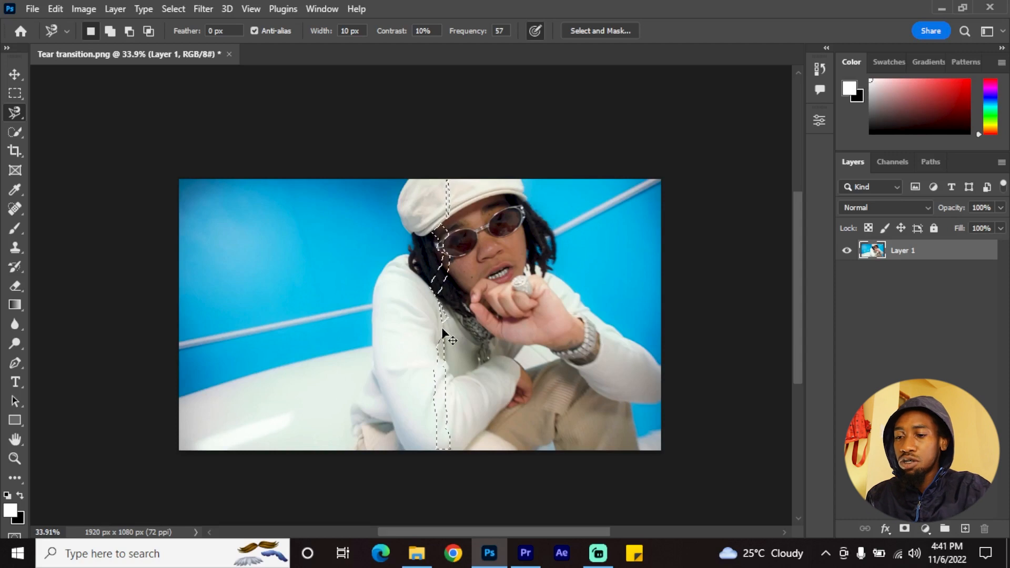
key("ctrl+z")
Outline a wider, jagged vertical strip through the middle of the image with the Magnetic Lasso, from the top edge to the bottom edge
scroll(441, 333, "up", 1)
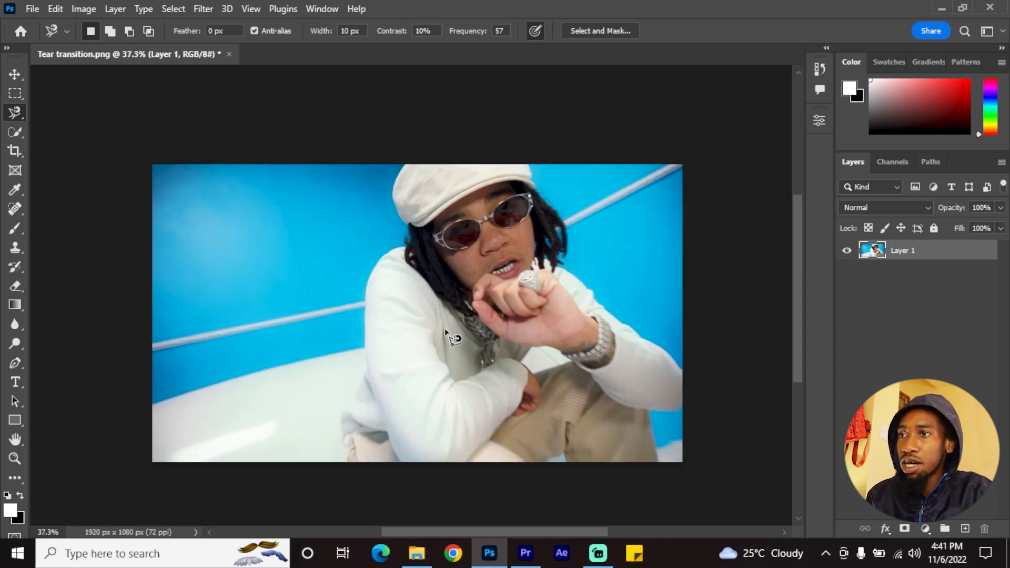
left_click(447, 165)
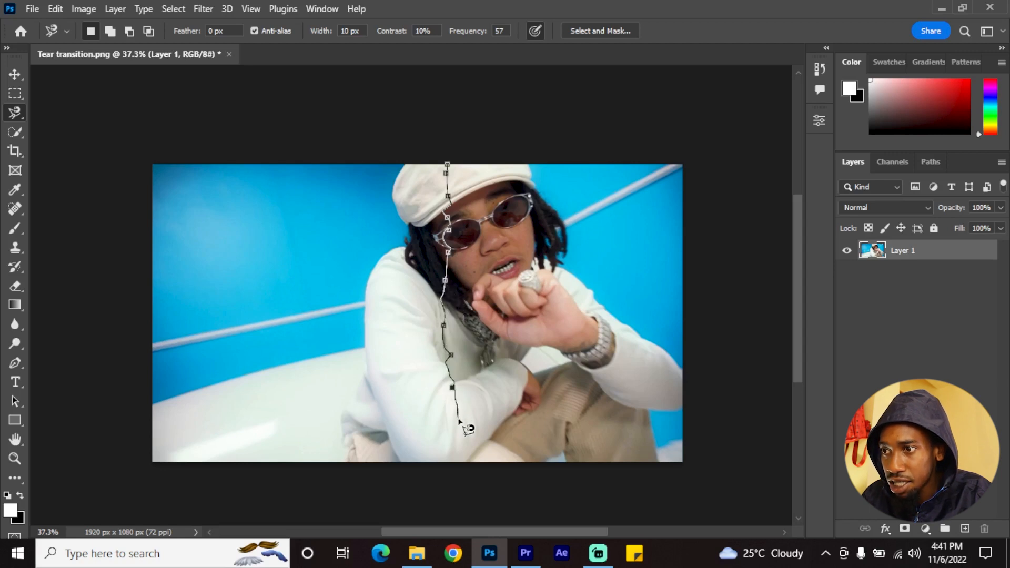
left_click(451, 460)
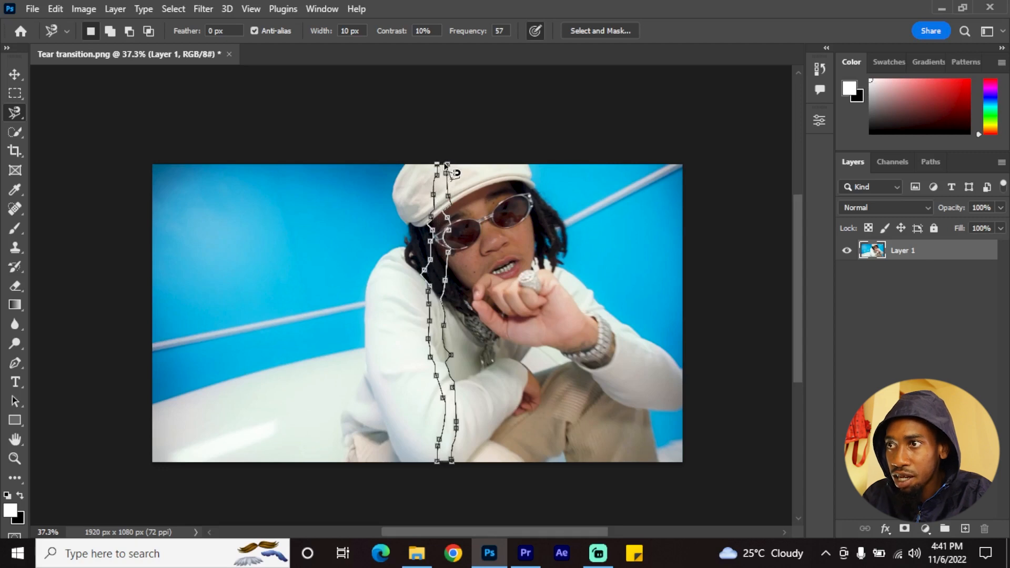
left_click(448, 165)
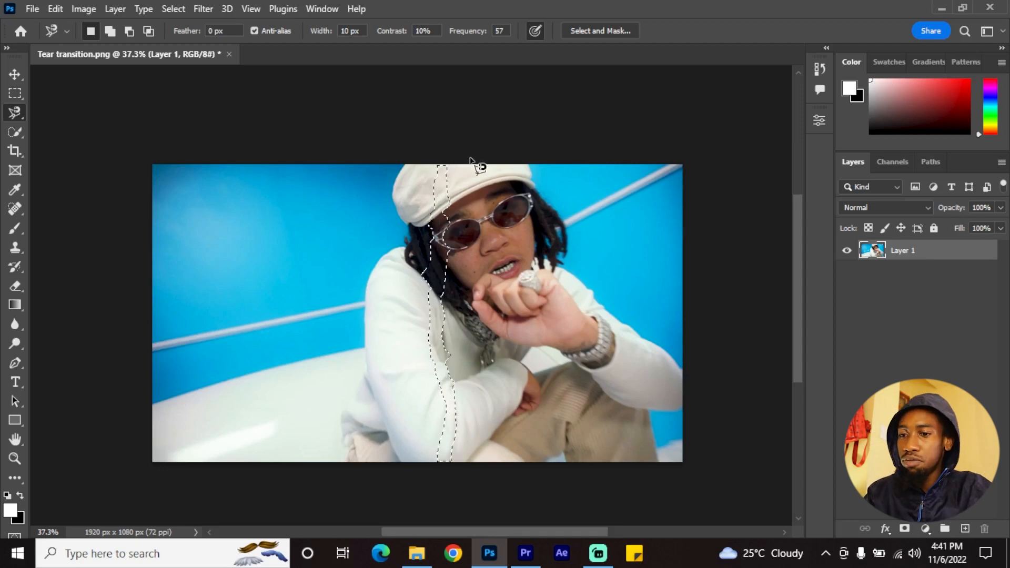
Fill the selected strip with the white color at 100% opacity and clear the selection
key("shift")
key("shift+F5")
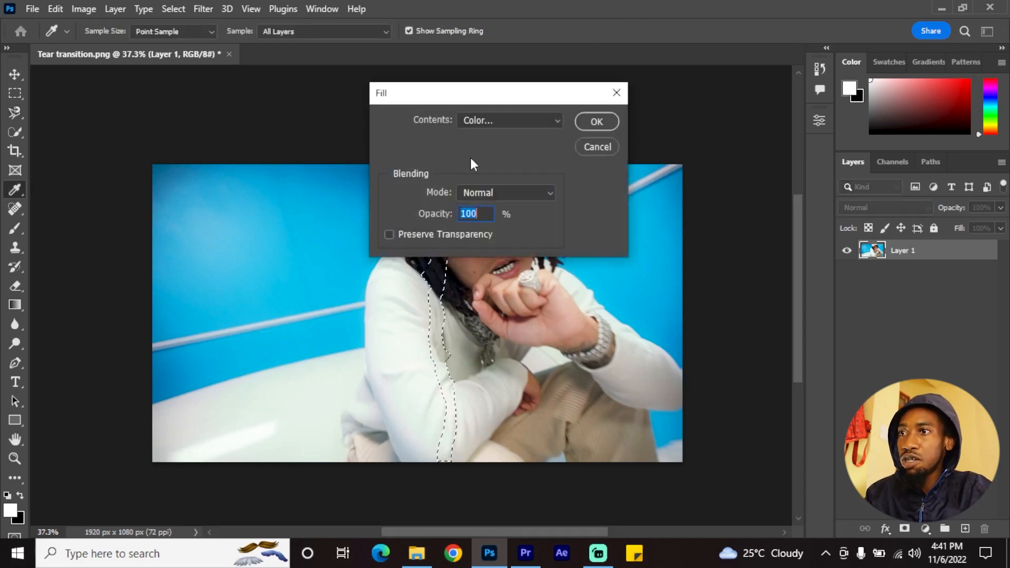
key("Return")
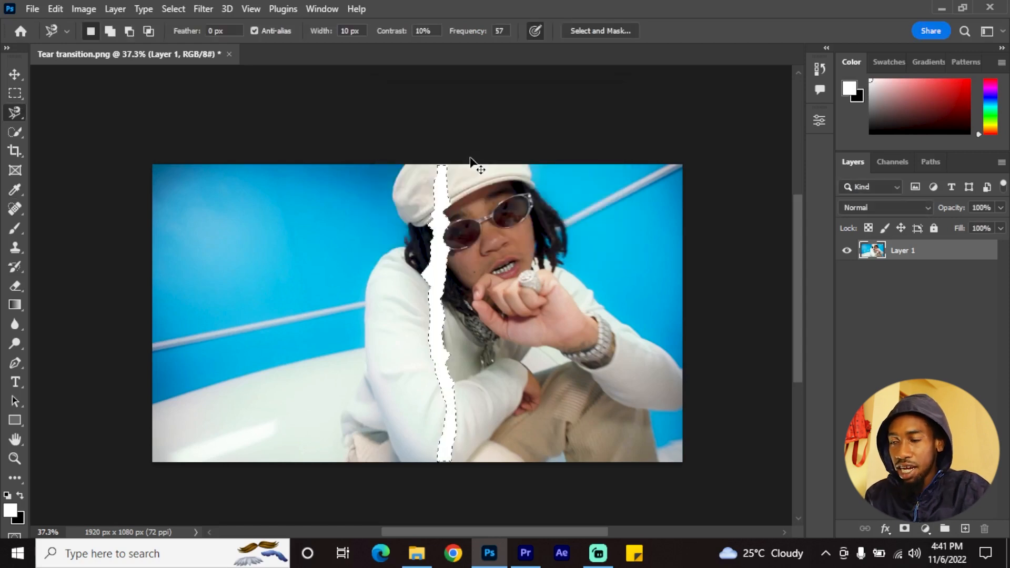
key("ctrl+d")
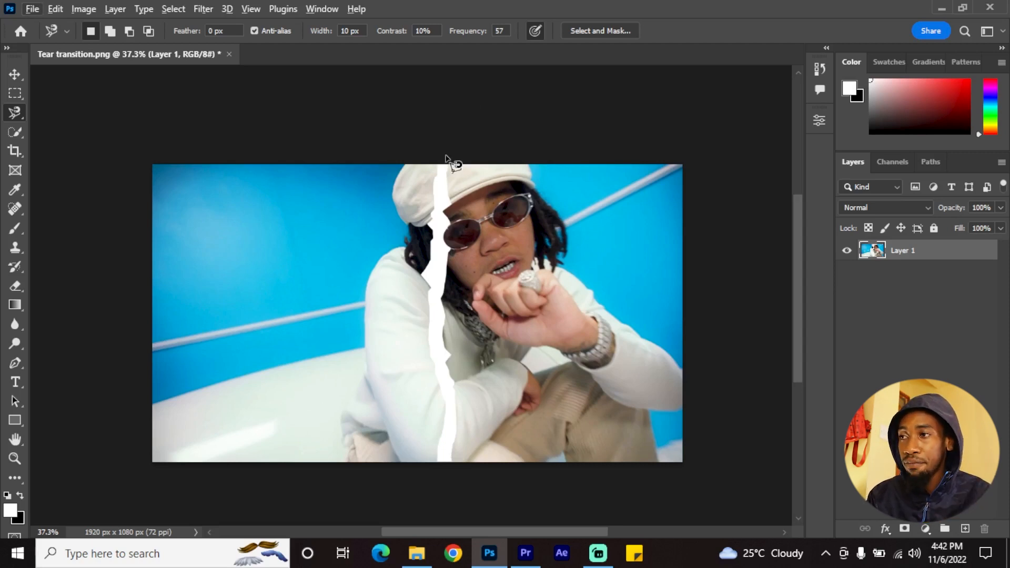
Choose the Move tool, duplicate Layer 1, and rename the copy as MAIN bACKGROUND
left_click(17, 70)
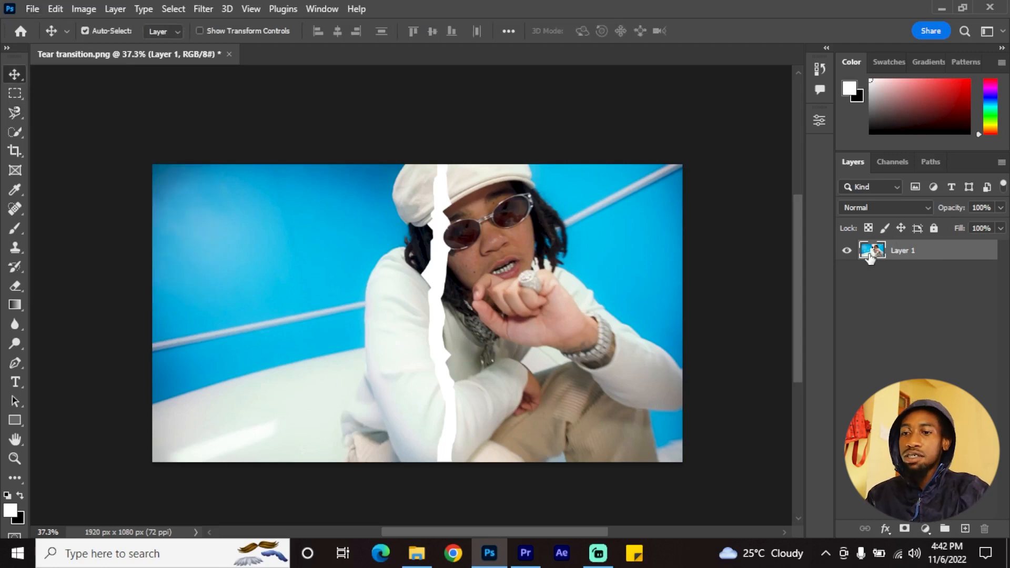
key("ctrl+j")
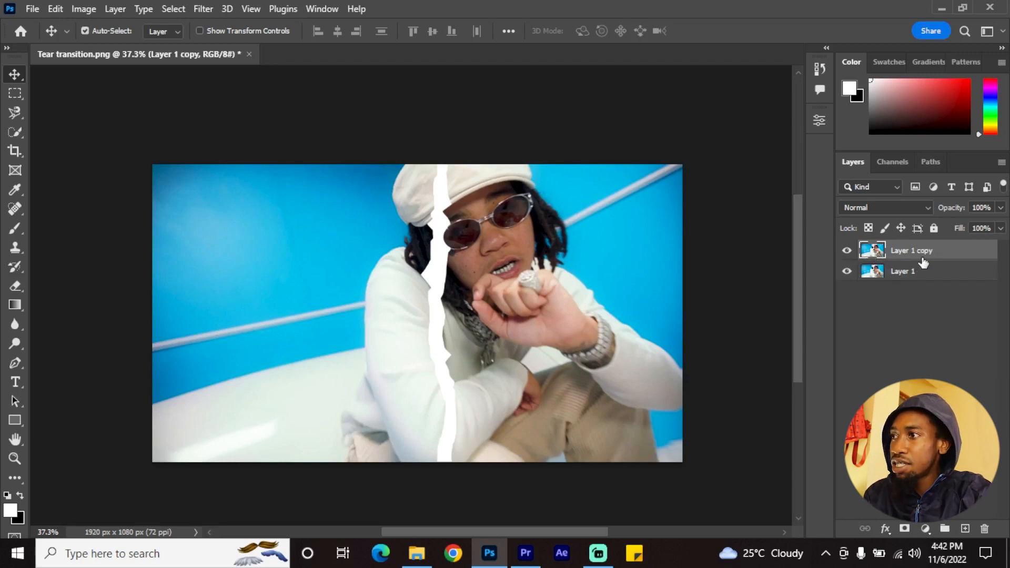
double_click(923, 252)
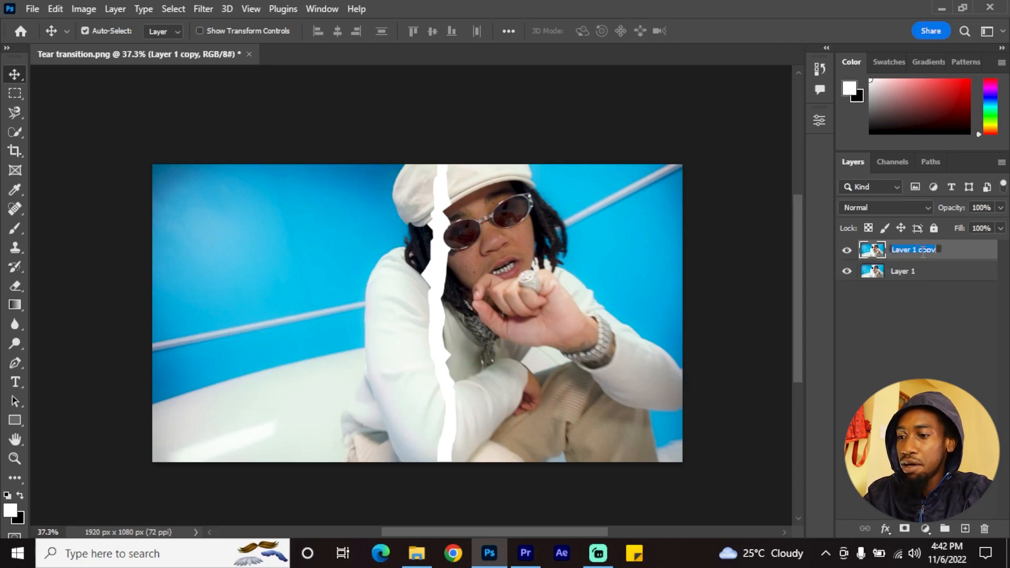
type("MAIN bACKGROUND")
key("Return")
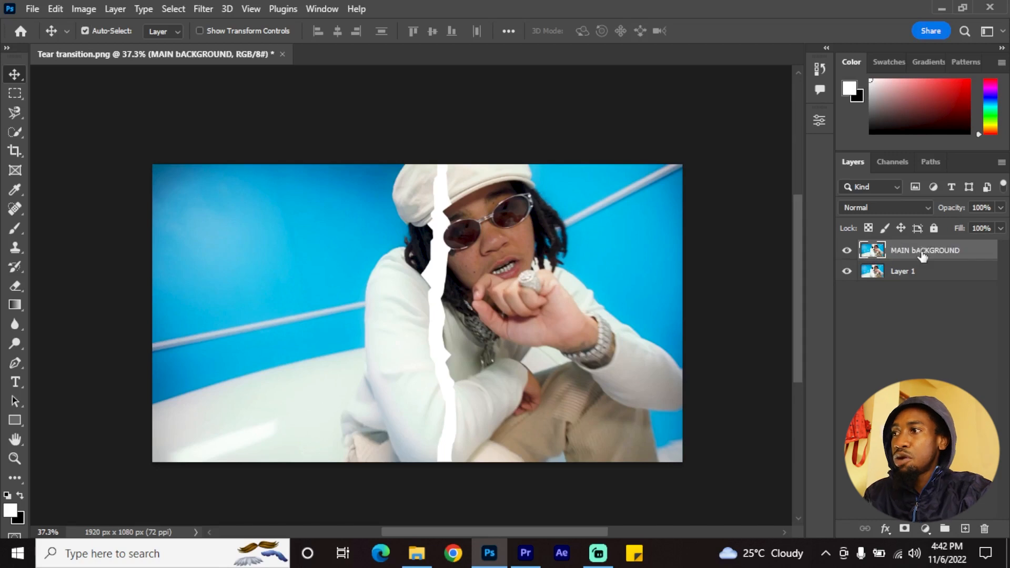
Make two duplicates of the MAIN bACKGROUND layer
left_click(892, 283)
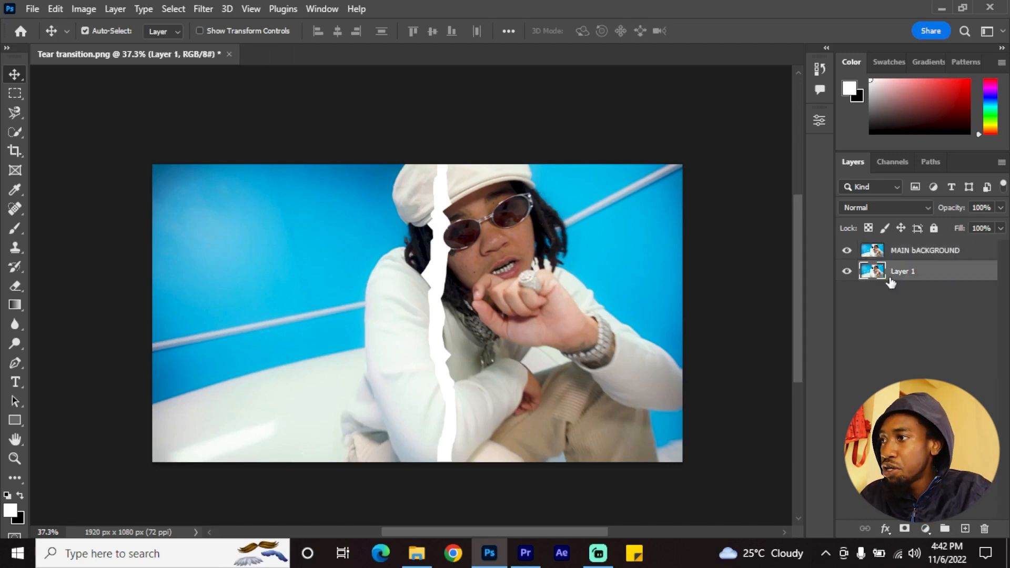
left_click(914, 255)
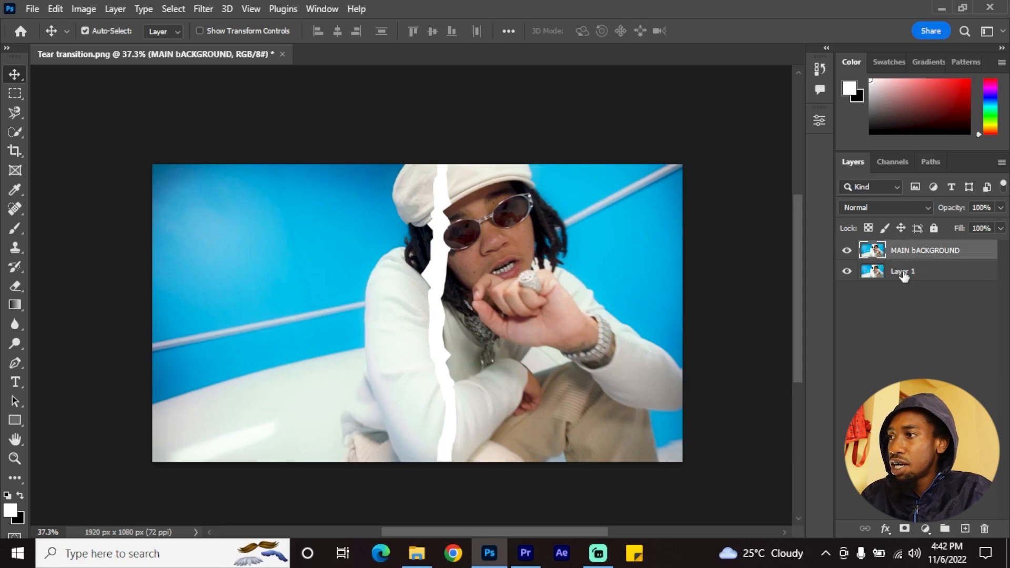
left_click(904, 273)
left_click(916, 257)
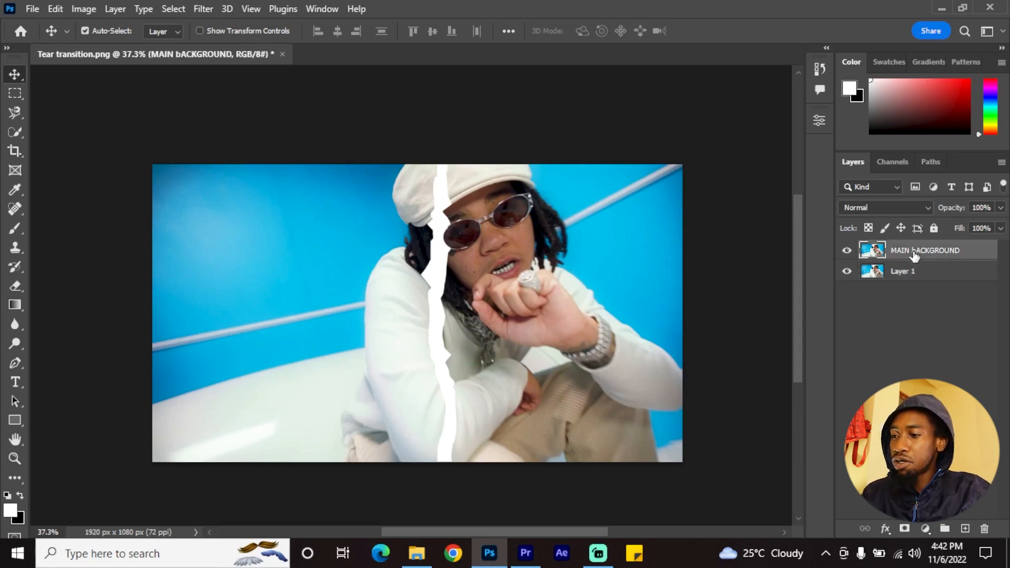
key("ctrl+j")
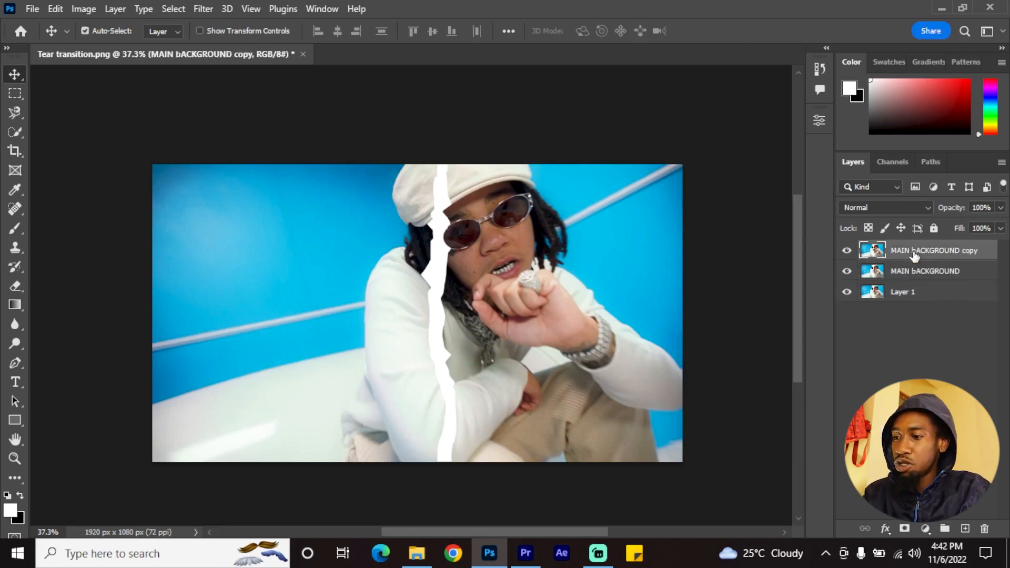
key("ctrl+j")
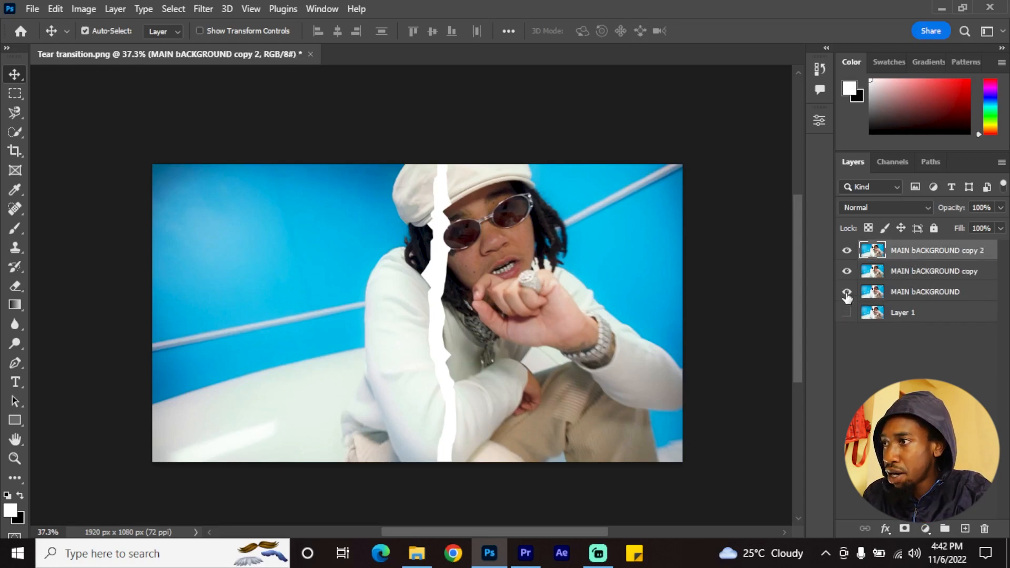
Hide the MAIN bACKGROUND layer and Layer 1, and fully lock Layer 1
left_click(916, 297)
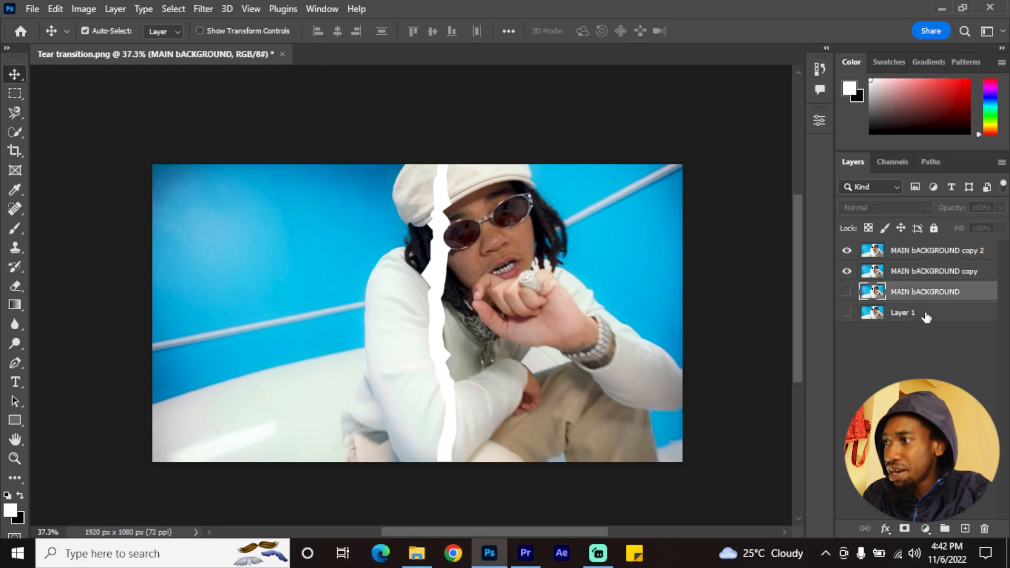
left_click(916, 312)
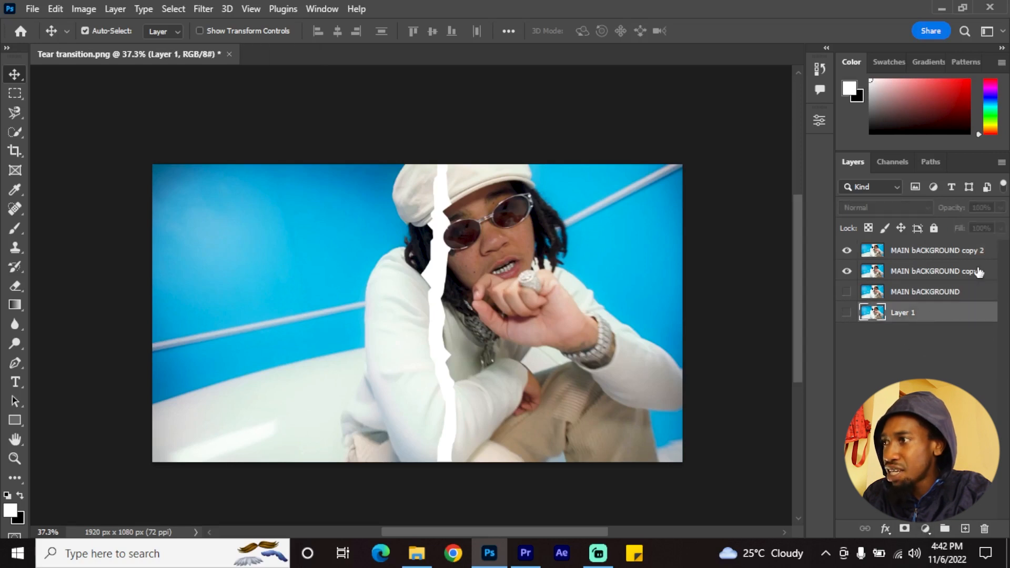
left_click(934, 227)
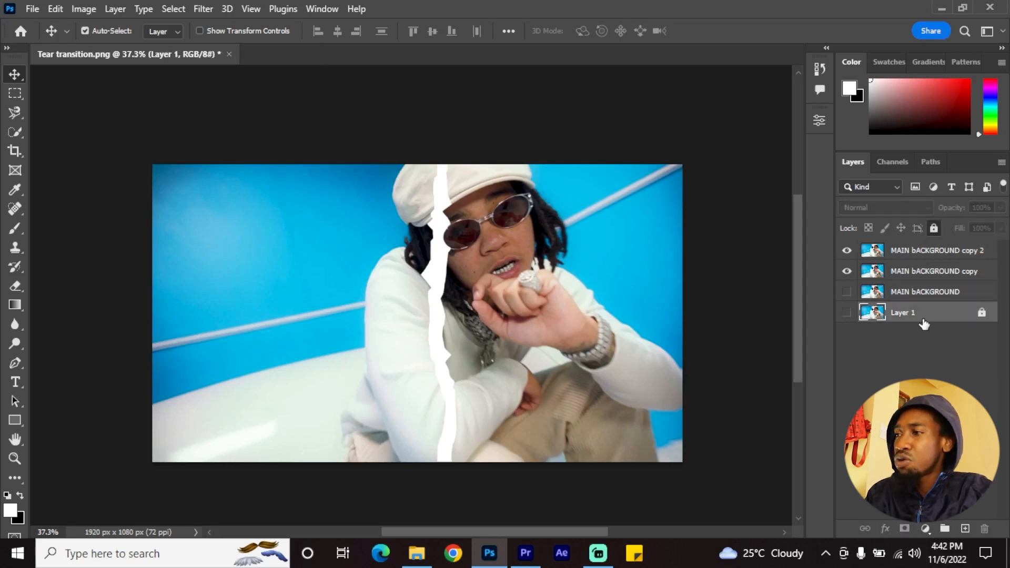
Select the MAIN bACKGROUND copy layer and choose the Lasso tool
left_click(915, 295)
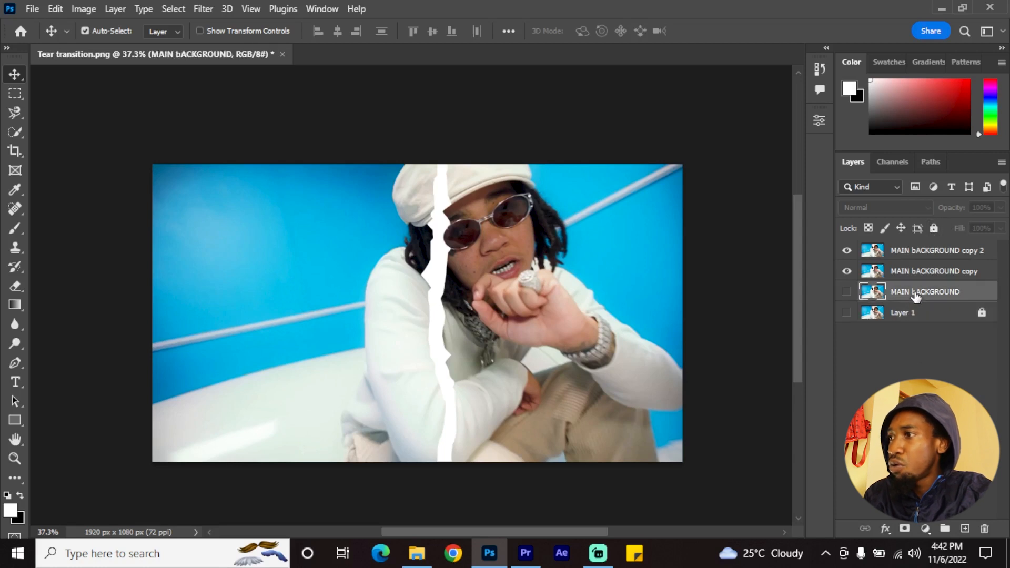
left_click(918, 274)
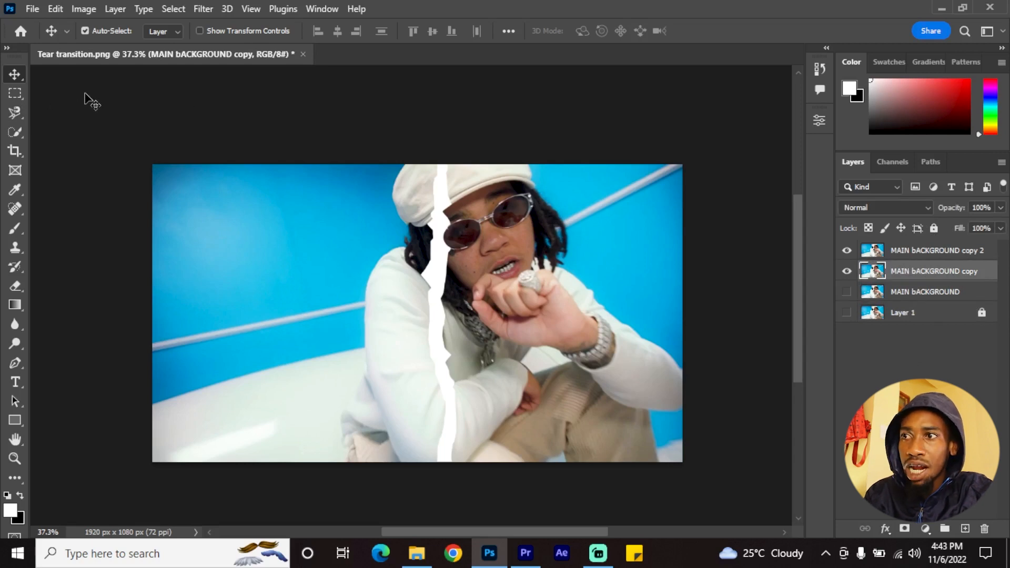
left_click(15, 134)
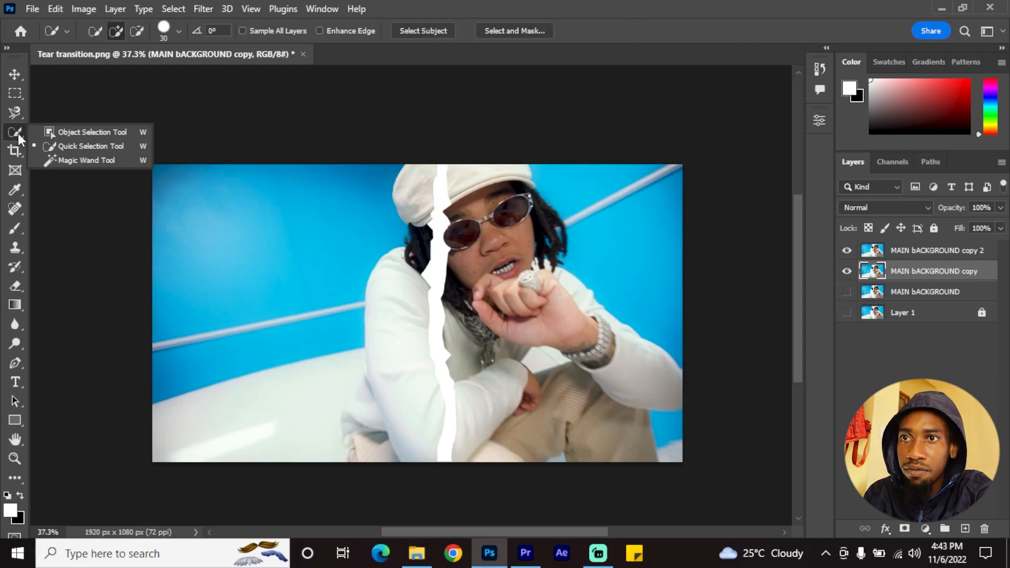
left_click(9, 113)
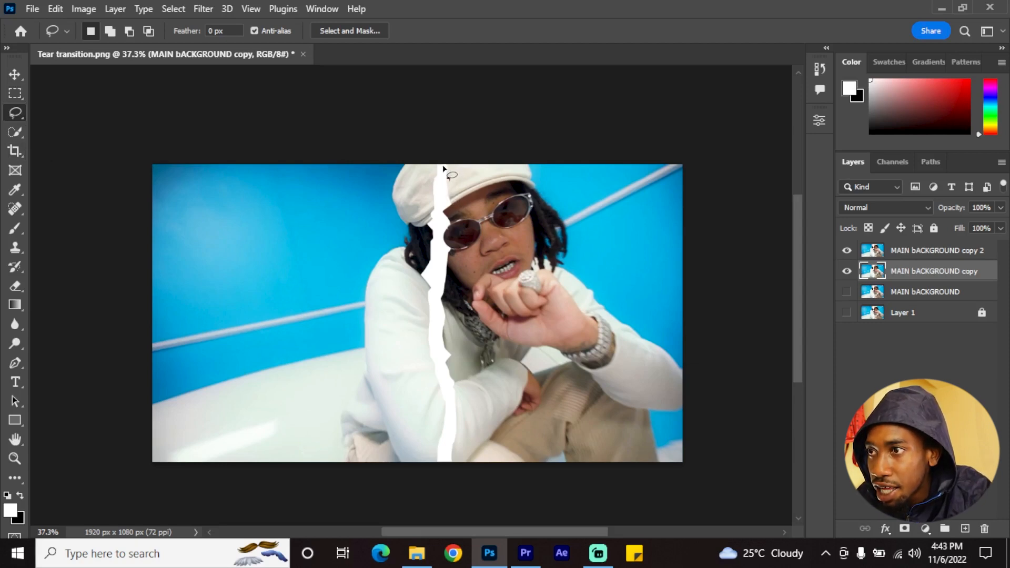
left_click_drag(441, 185, 434, 319)
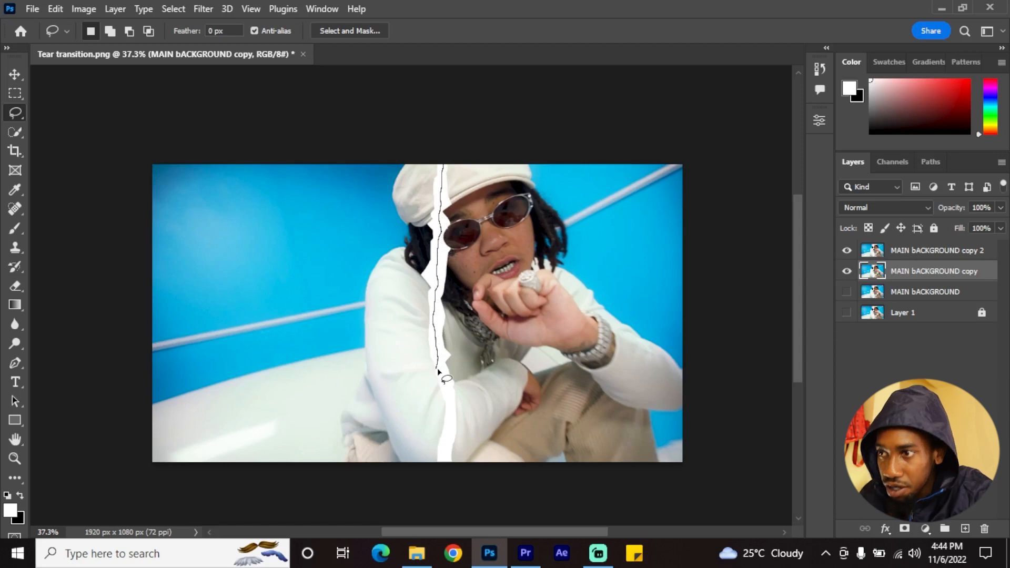
left_click_drag(438, 370, 447, 378)
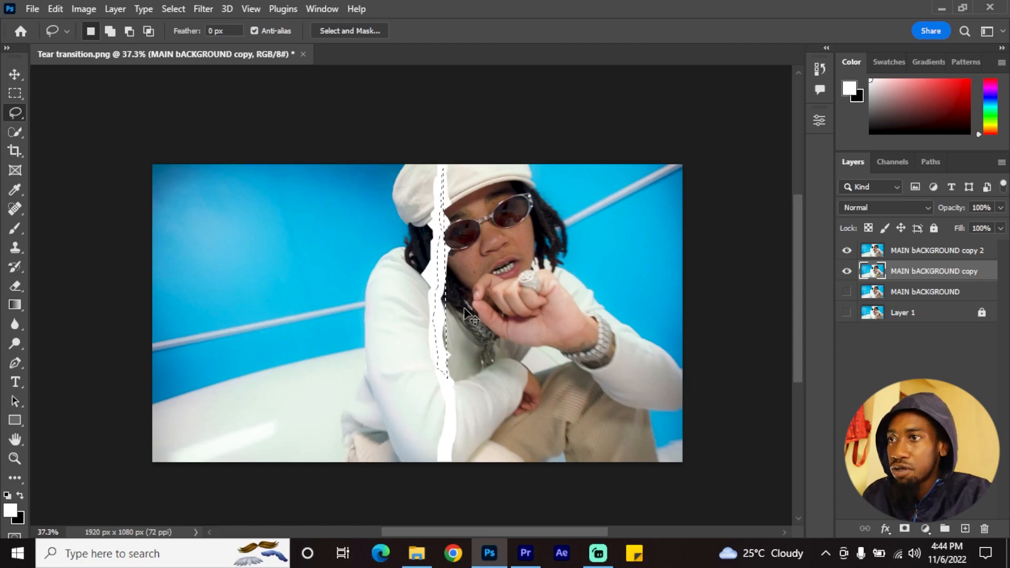
key("ctrl+d")
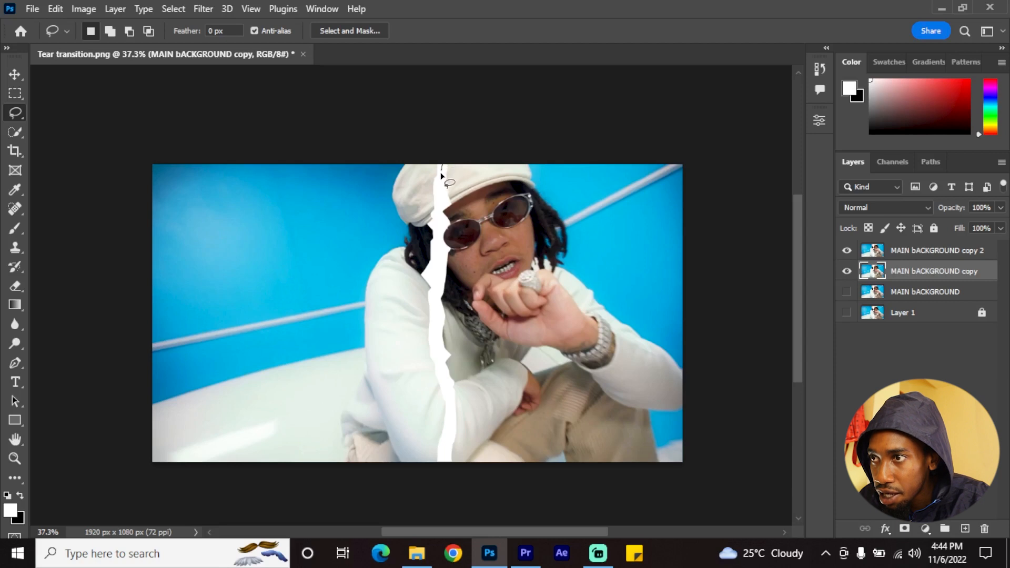
Lasso everything right of the white tear's centre line on MAIN bACKGROUND copy, delete it, and clear the selection
left_click_drag(441, 174, 439, 348)
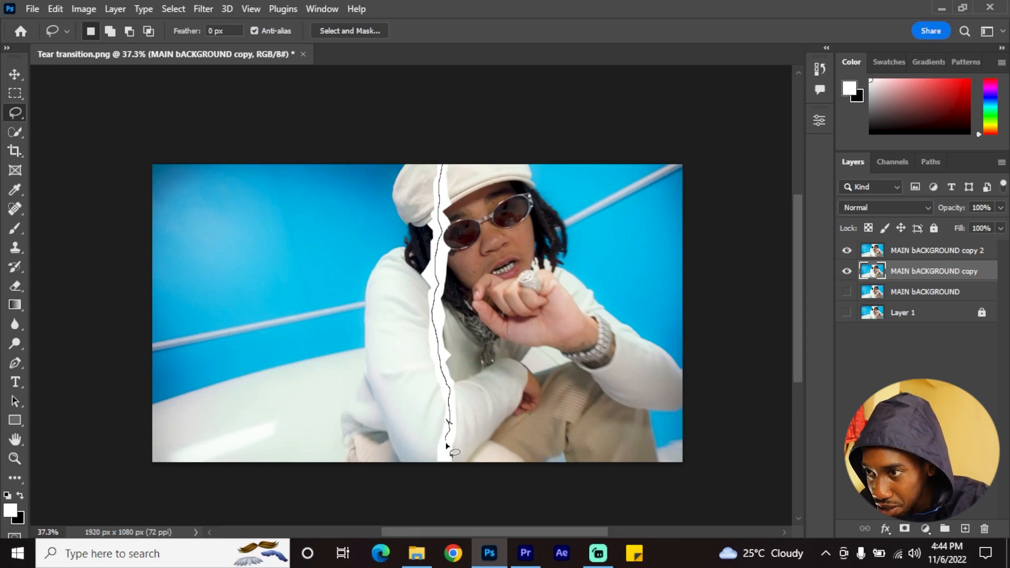
mouse_move(446, 446)
left_mouse_down()
mouse_move(450, 475)
mouse_move(579, 482)
mouse_move(716, 479)
mouse_move(742, 444)
mouse_move(737, 141)
mouse_move(711, 131)
mouse_move(564, 133)
mouse_move(443, 166)
left_mouse_up()
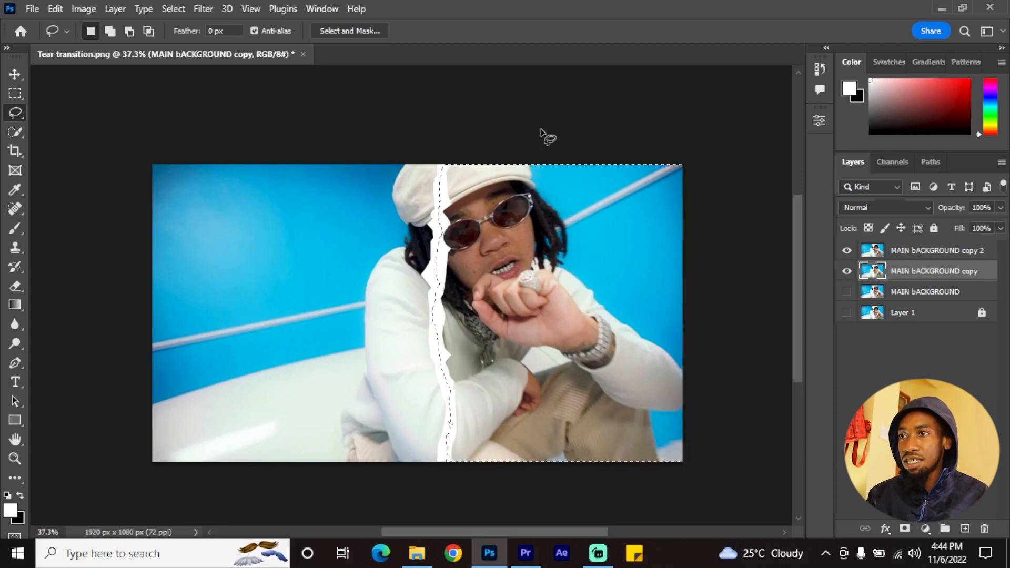
key("Delete")
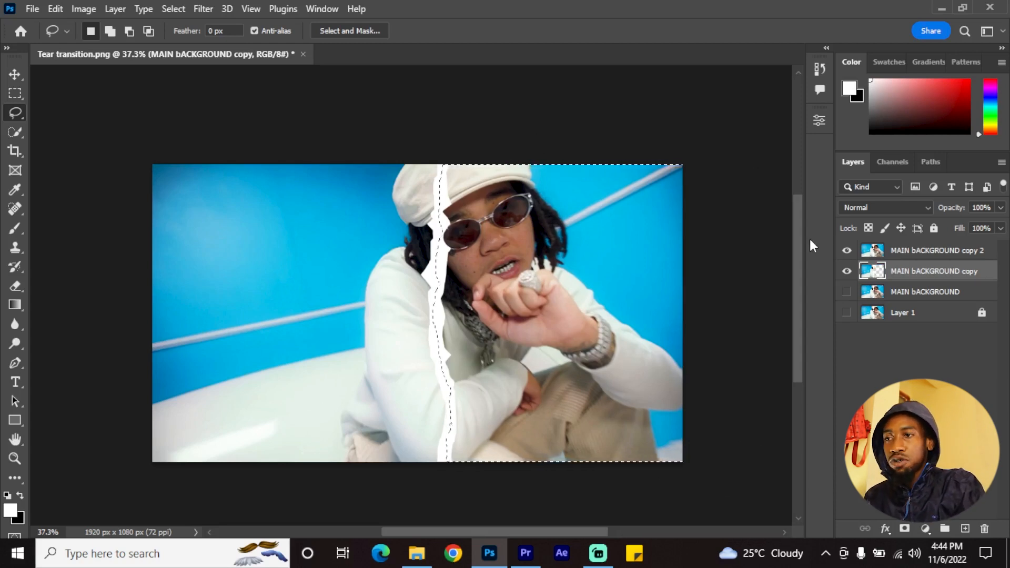
key("ctrl+d")
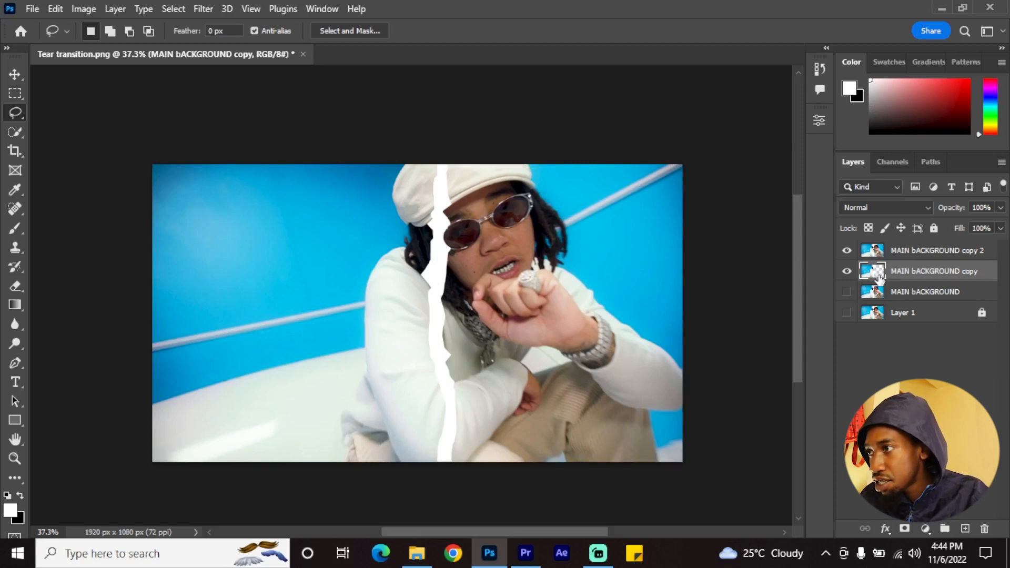
left_click(848, 251)
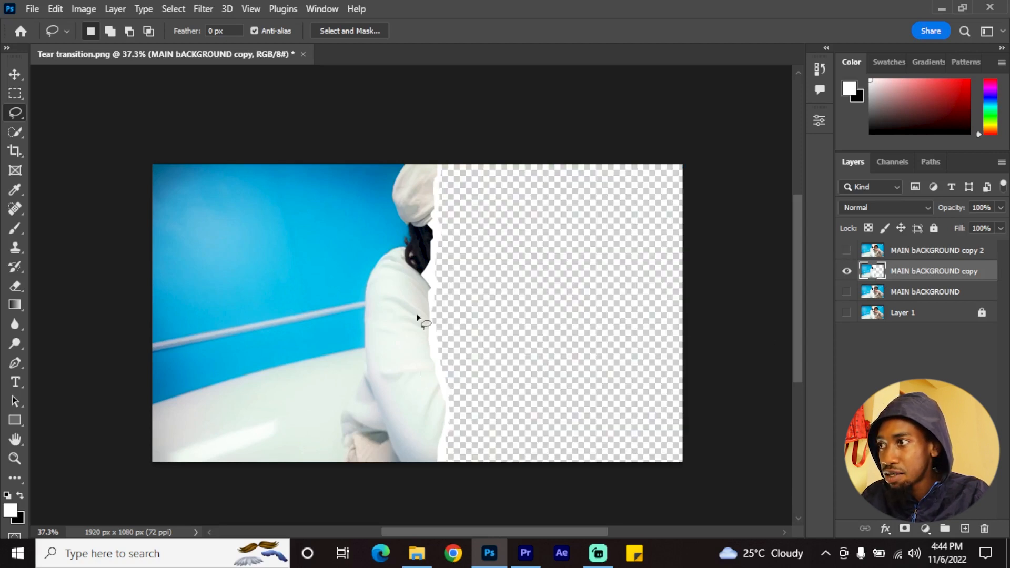
left_click(847, 251)
On MAIN bACKGROUND copy 2, delete the area covered by the remaining pixels of MAIN bACKGROUND copy and clear the selection
left_click(874, 251)
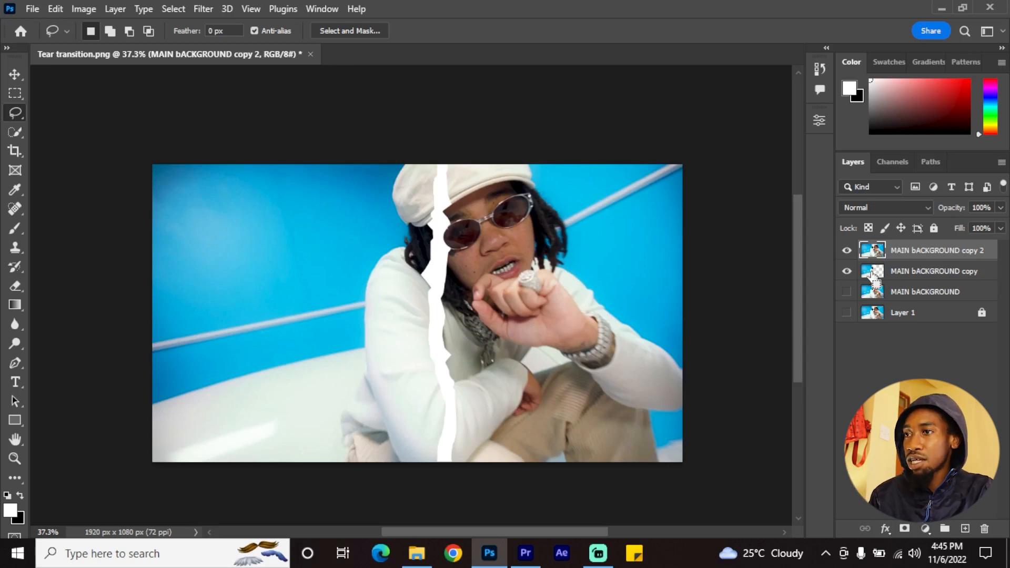
left_click(874, 272, "ctrl")
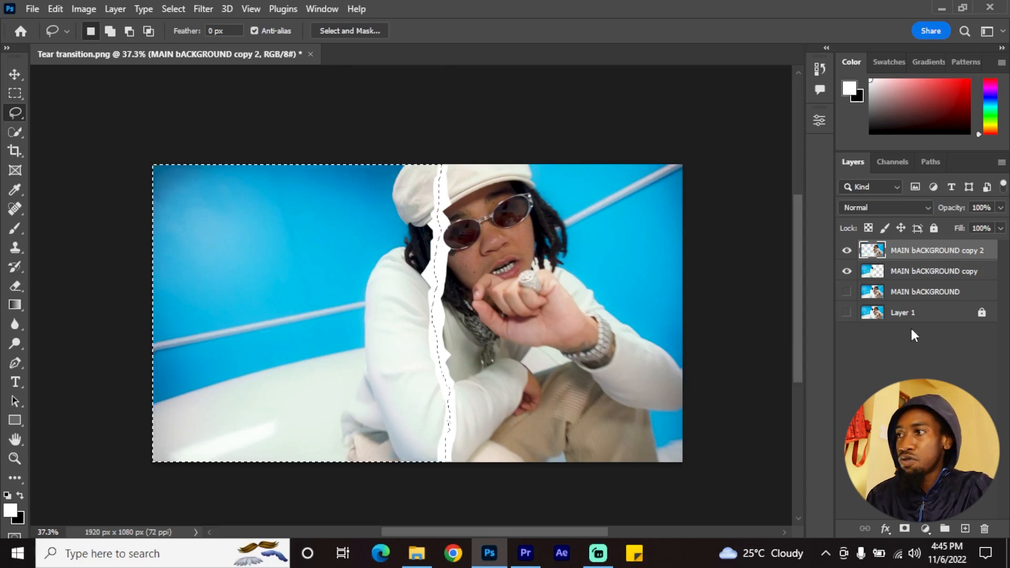
key("ctrl+d")
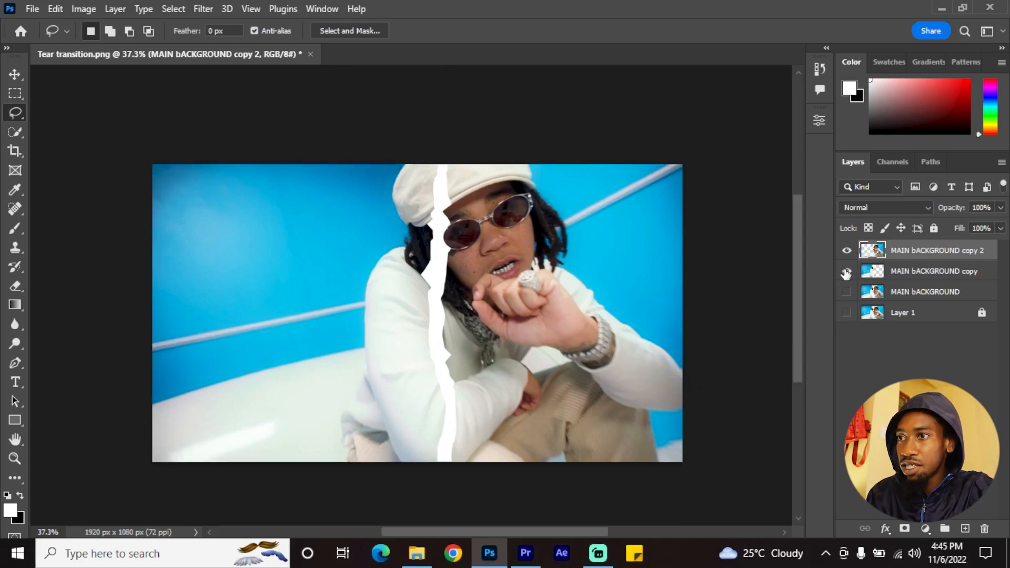
left_click(847, 271)
left_click(846, 271)
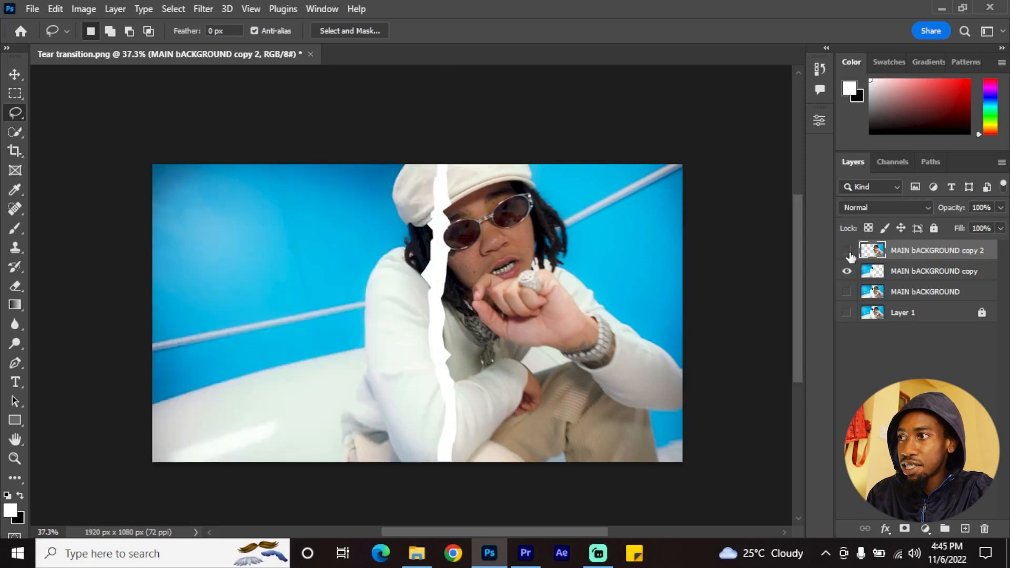
left_click(846, 250)
left_click(846, 251)
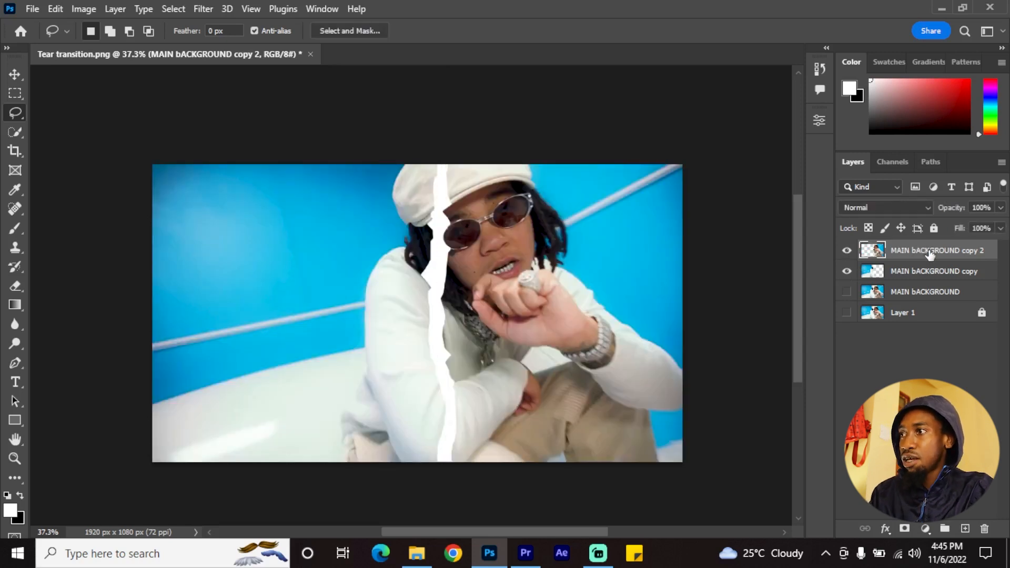
Rename MAIN bACKGROUND copy 2 as Right side and MAIN bACKGROUND copy as Left side
double_click(936, 251)
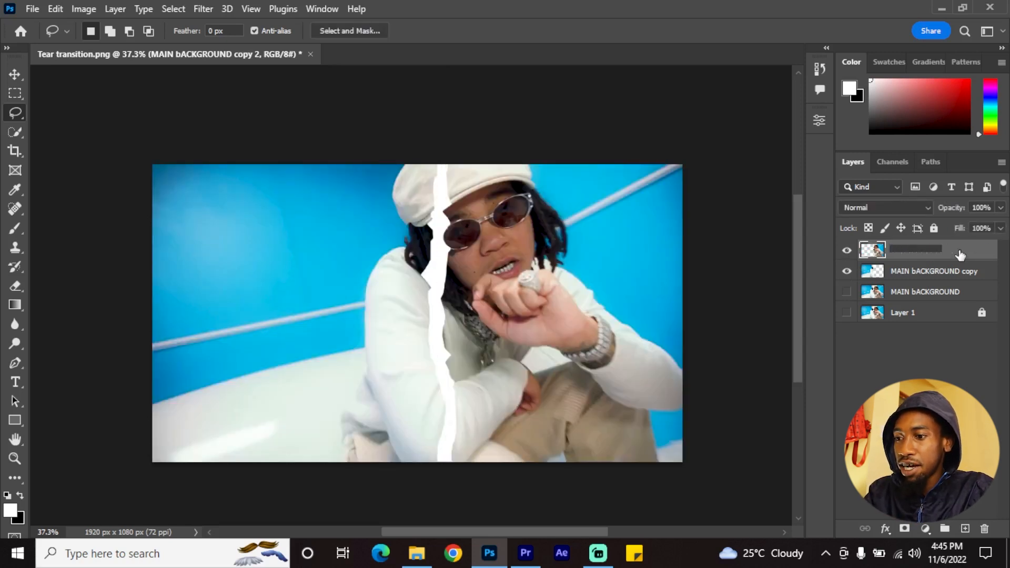
type("Right side")
key("Return")
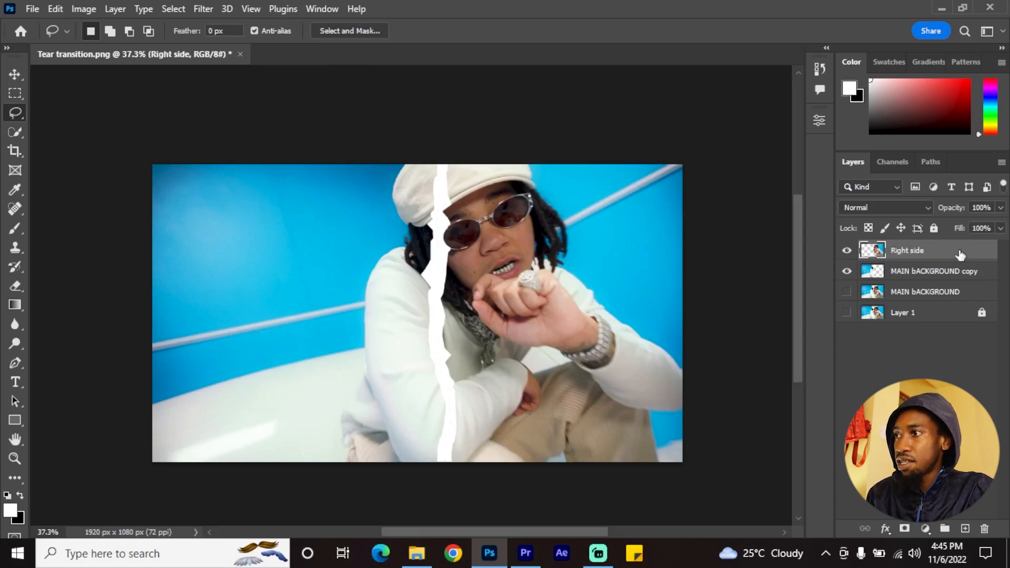
double_click(941, 272)
type("Left side")
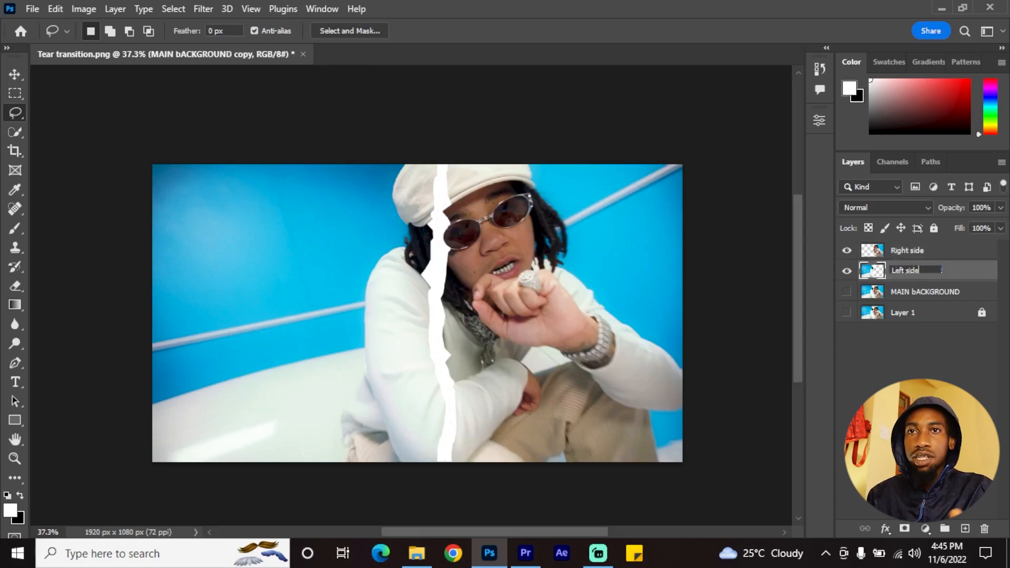
key("Return")
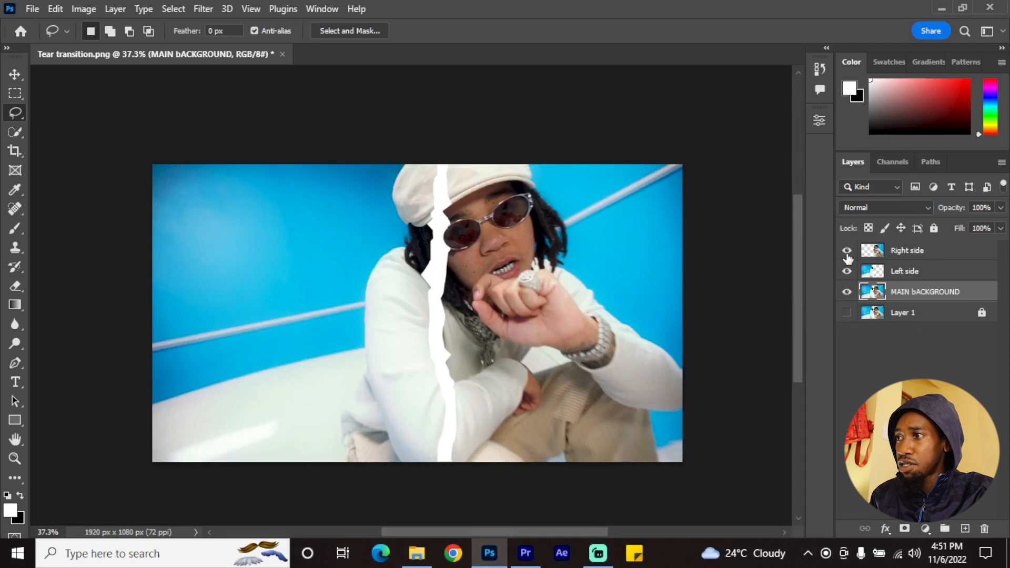
View the Right side and Left side layers one at a time, and leave only MAIN bACKGROUND visible
left_click(847, 291)
left_click(848, 271)
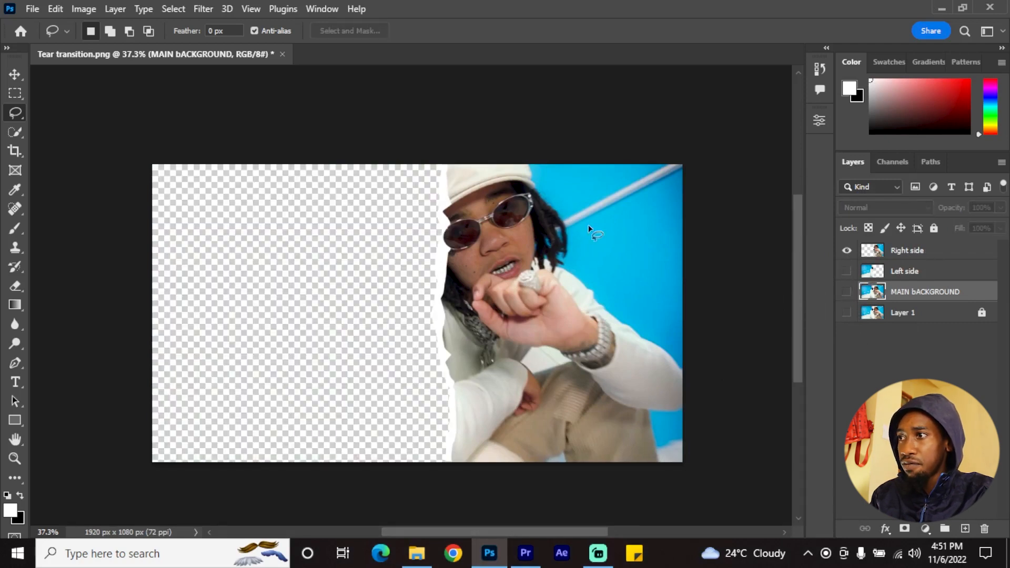
key("v")
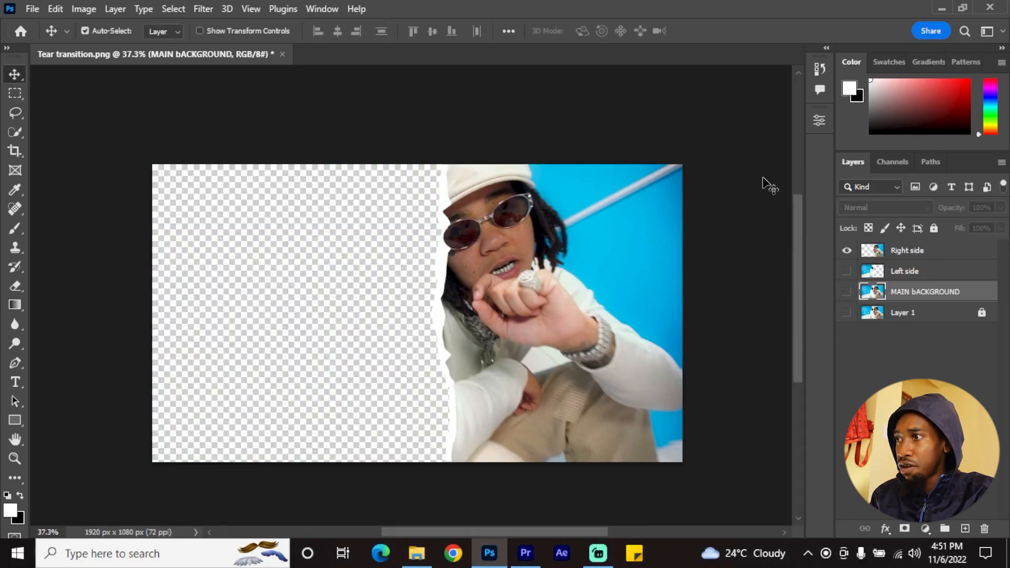
left_click(848, 251)
left_click(847, 271)
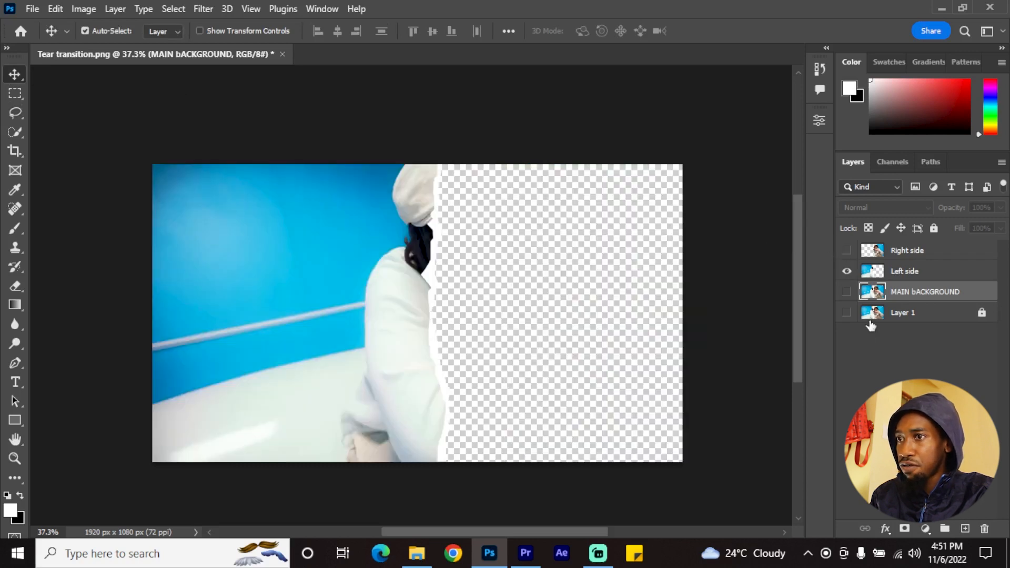
left_click(847, 271)
left_click(847, 292)
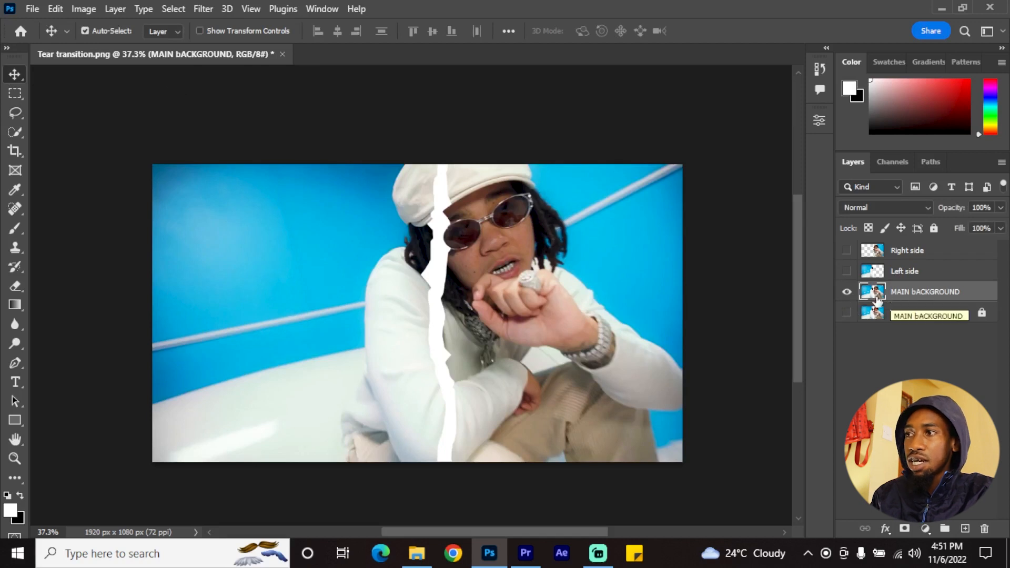
Save the full torn image to the Desktop as a PNG named main background
key("ctrl+shift+s")
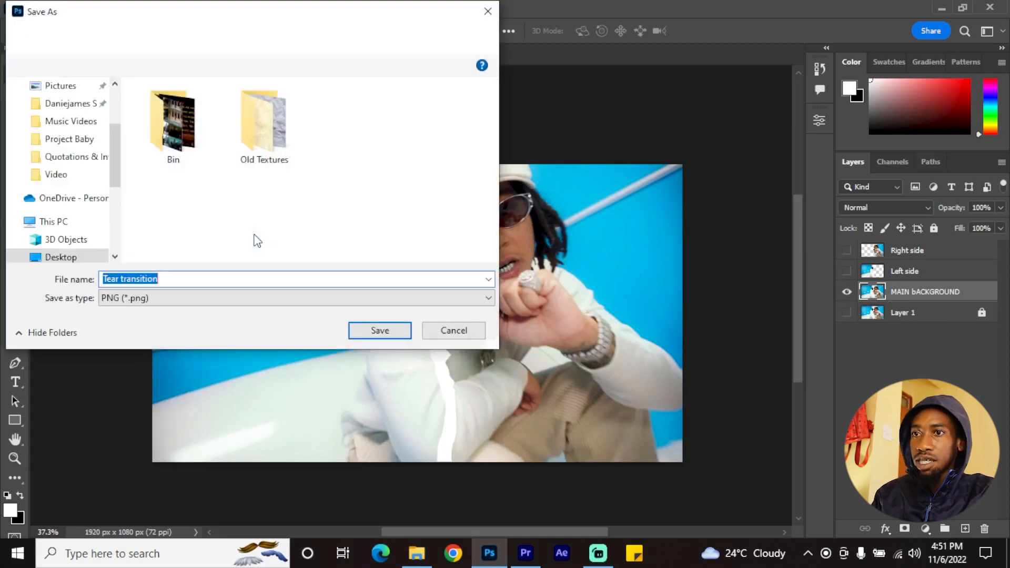
type("main bac")
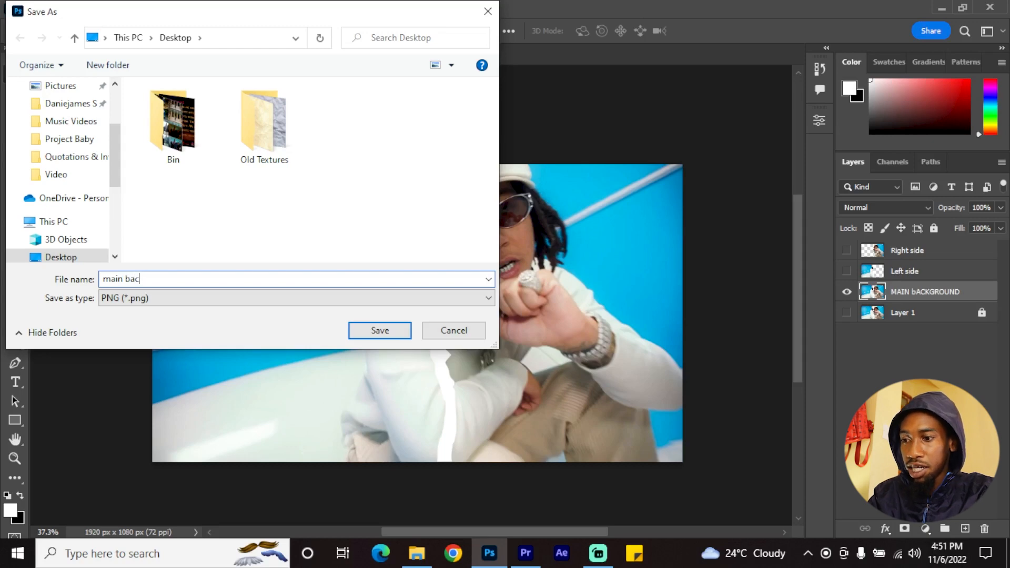
type("kground")
key("Return")
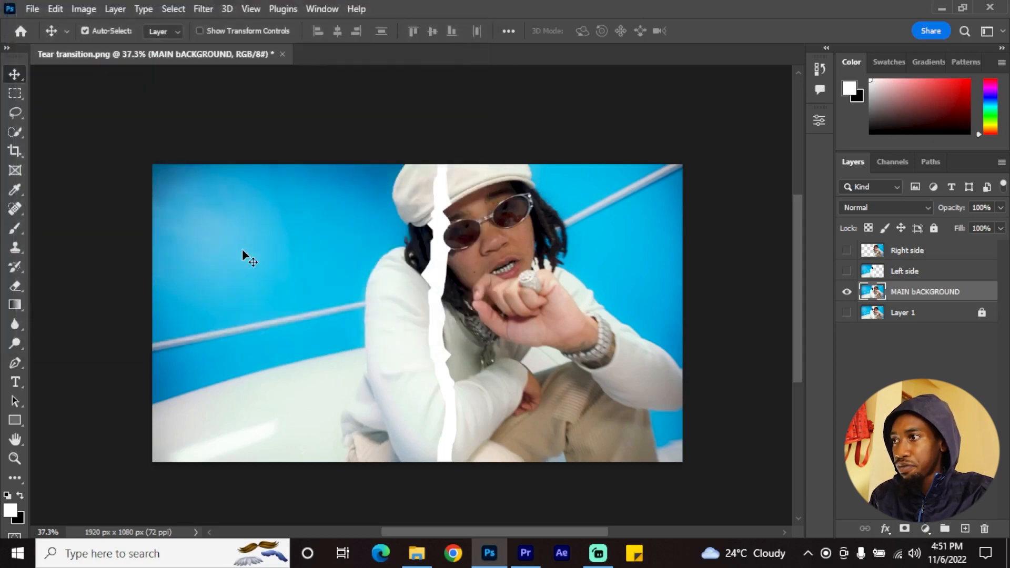
Show only the Left side layer and save it to the Desktop as a PNG named left side
left_click(847, 293)
left_click(847, 271)
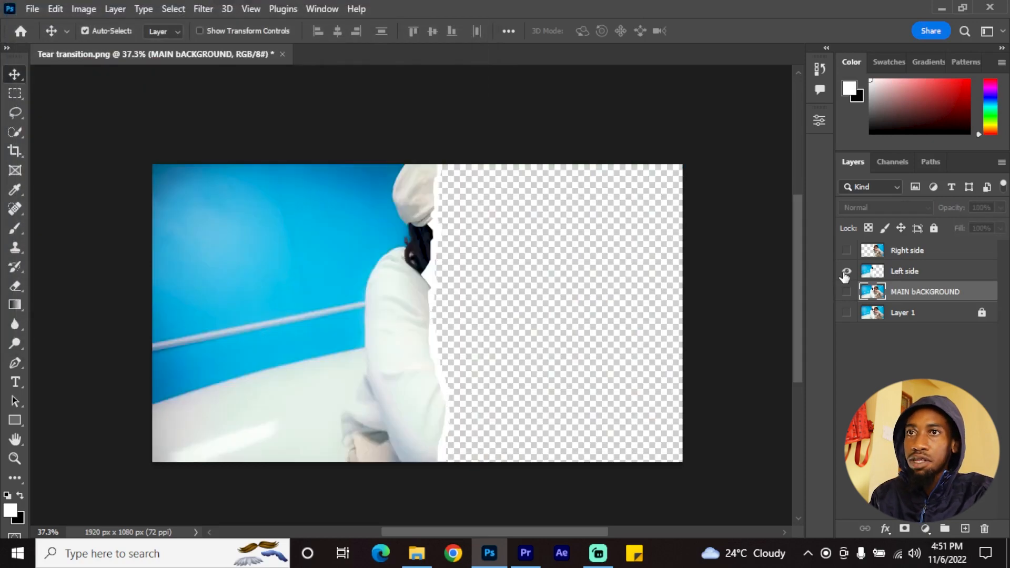
left_click(30, 10)
mouse_move(63, 235)
left_click(282, 244)
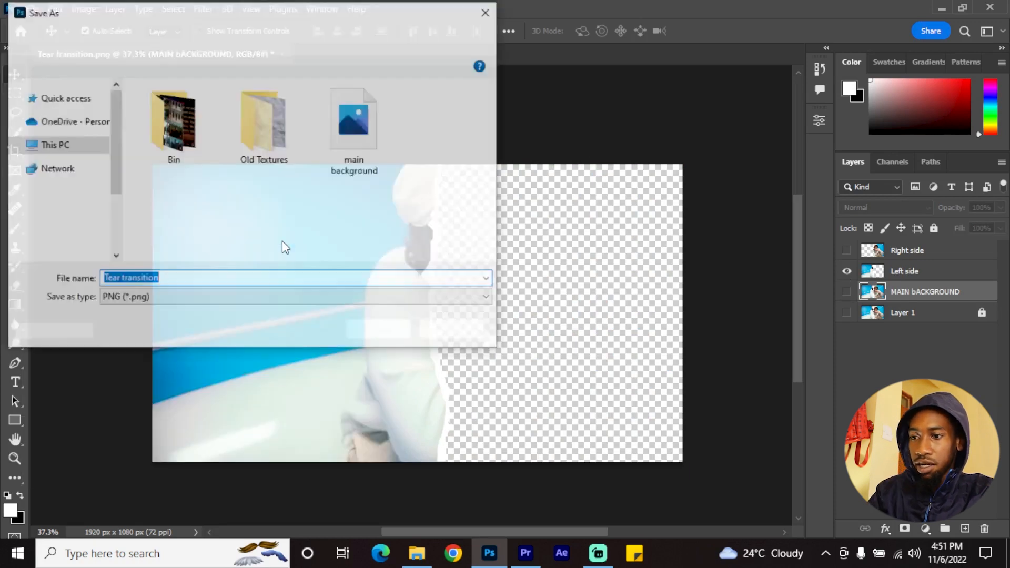
type("left")
key("Return")
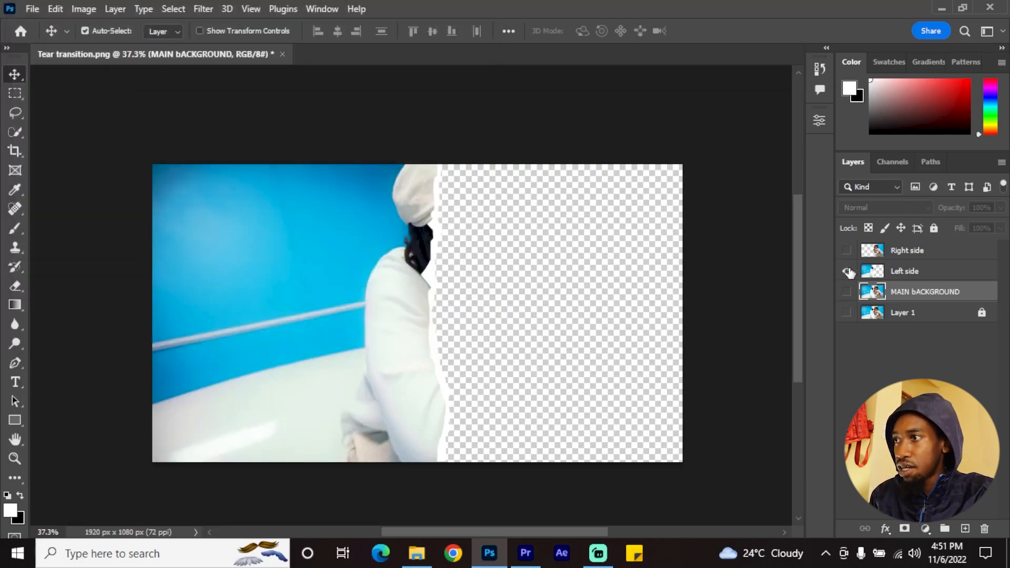
Show only the Right side layer and save it as a PNG named Right side
left_click(847, 271)
left_click(847, 250)
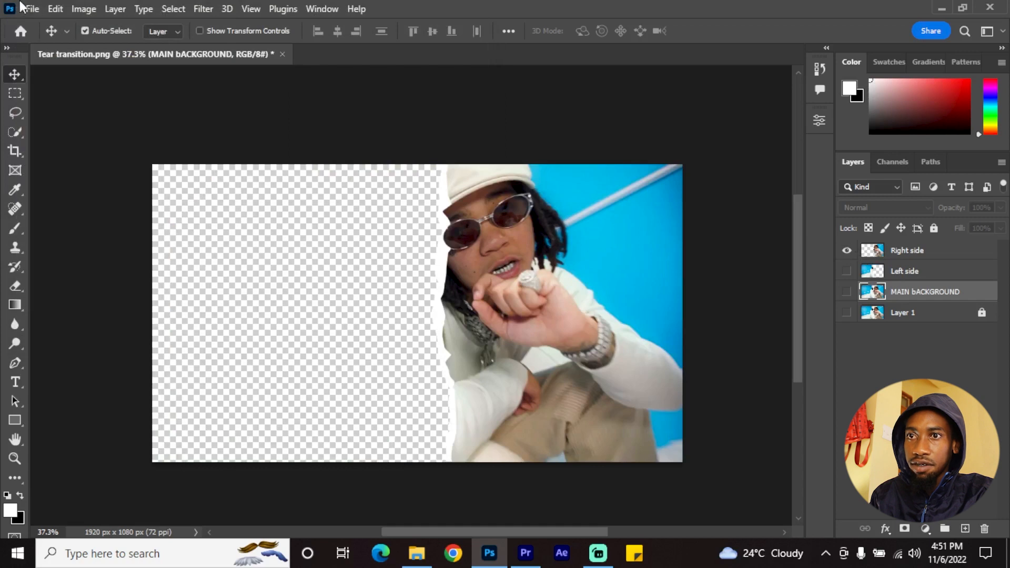
left_click(30, 9)
mouse_move(63, 234)
left_click(237, 245)
type("Right")
key("Return")
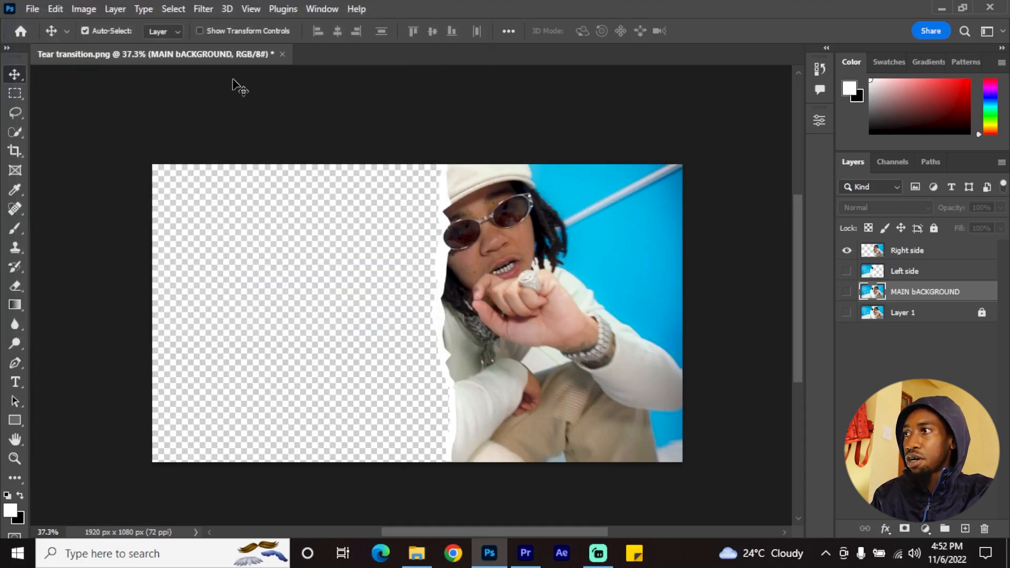
Import the main background, left side and Right side PNGs into the Premiere Pro project and place the playhead at 00:00:03:16
left_click(942, 9)
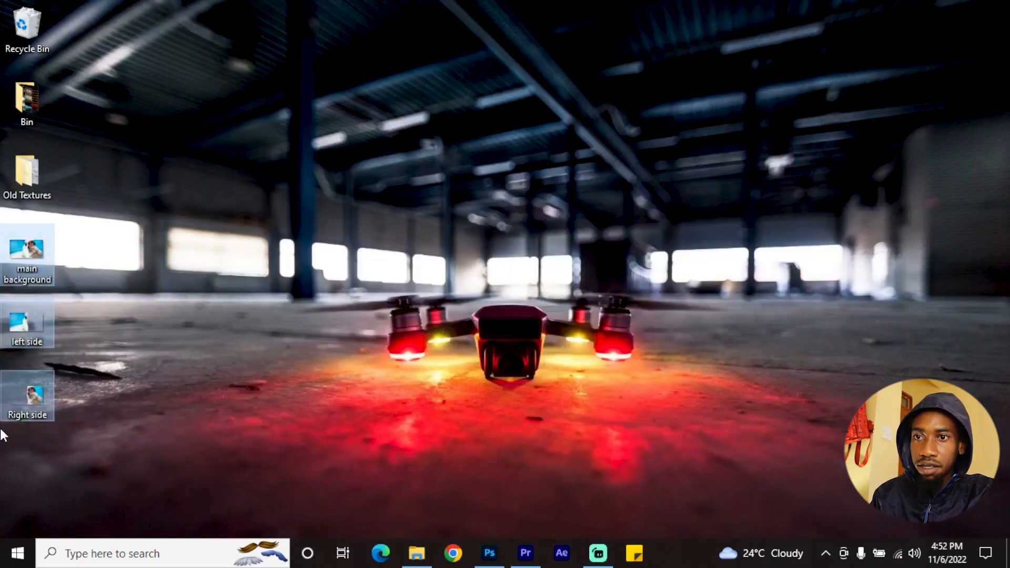
left_click_drag(23, 270, 376, 279)
scroll(487, 429, "up", 4)
left_click_drag(527, 384, 560, 389)
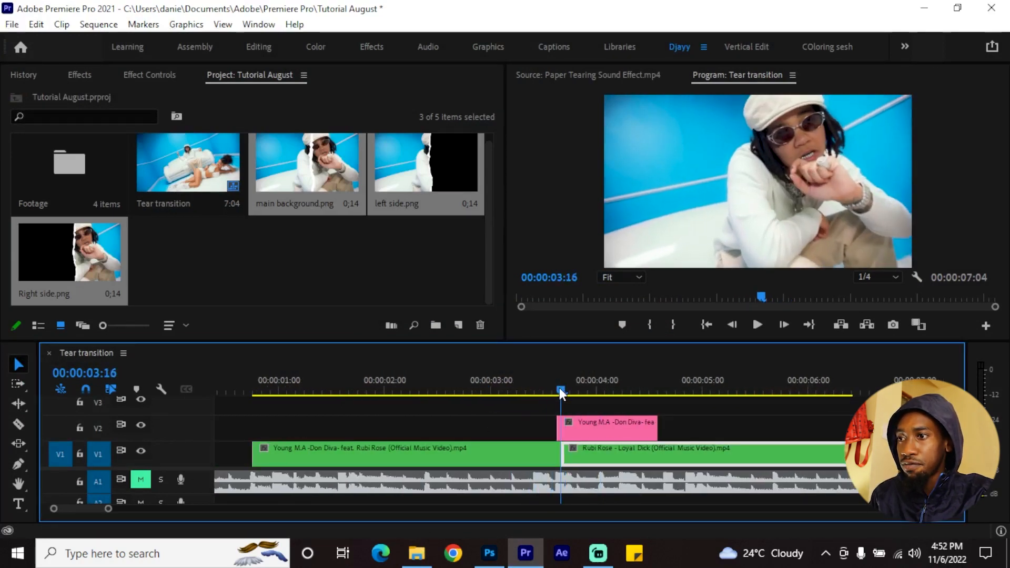
Delete the pink Young M.A clip sitting on V2 above the cut between the two main clips
key("Left")
scroll(610, 434, "down", 2)
left_click(511, 437)
key("Delete")
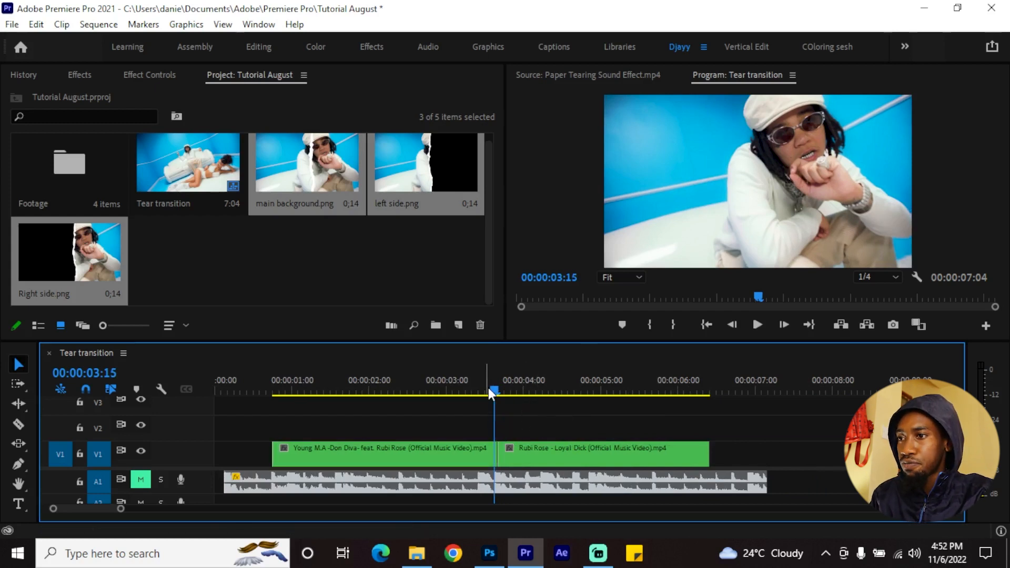
Place main background.png on V2 at 00:00:03:16, starting exactly at the cut between the two clips
scroll(532, 426, "up", 3)
left_click_drag(476, 390, 491, 387)
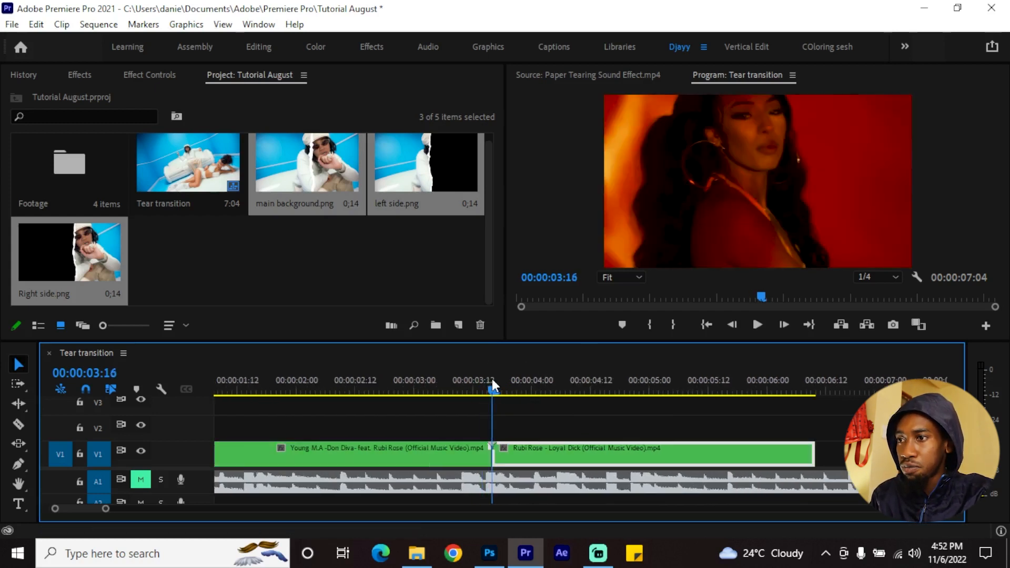
left_click(511, 440)
scroll(488, 437, "up", 2)
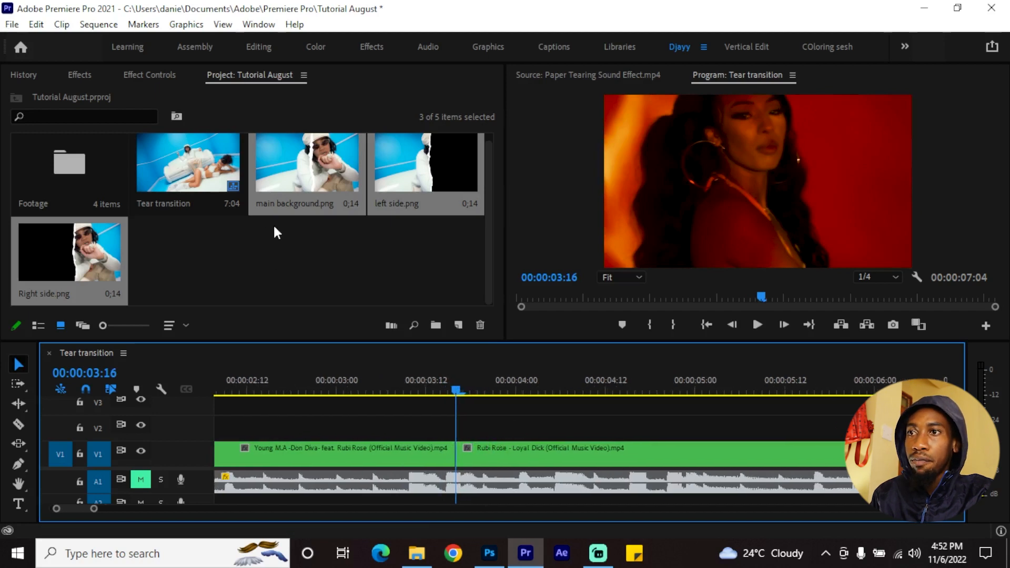
left_click(302, 241)
left_click_drag(307, 163, 521, 431)
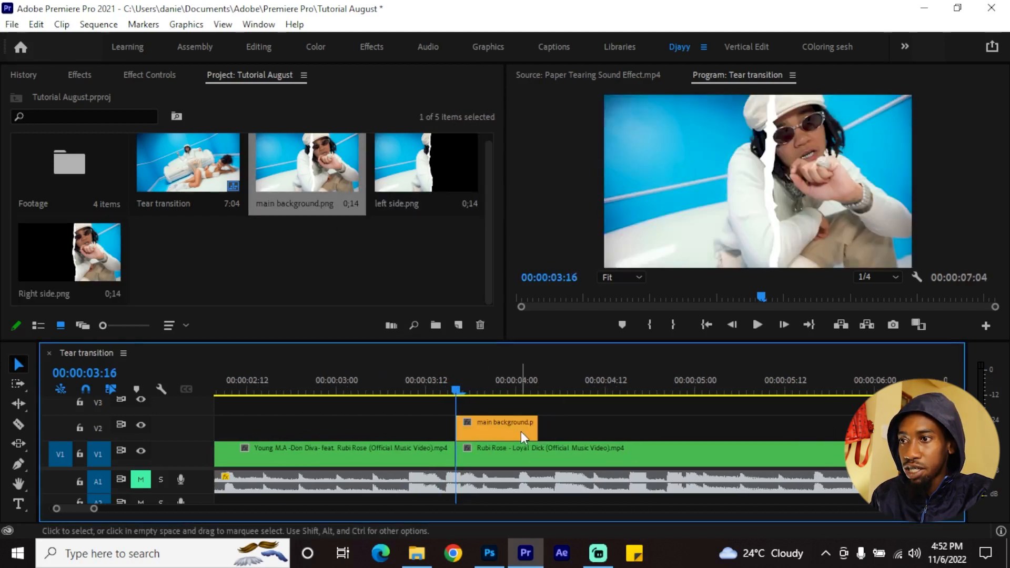
left_click(428, 389)
left_click_drag(428, 389, 447, 388)
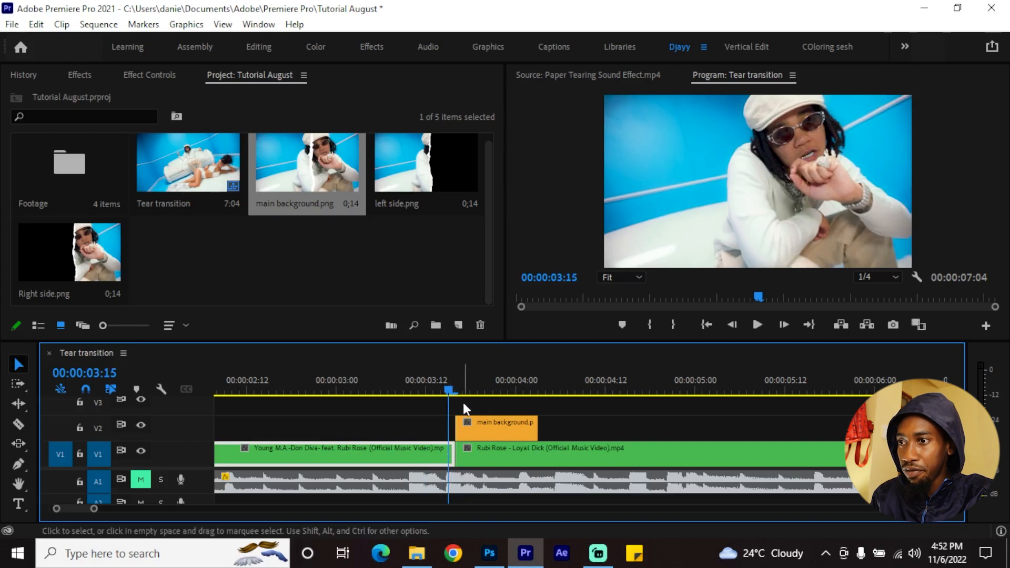
scroll(458, 408, "up", 2)
key("Right")
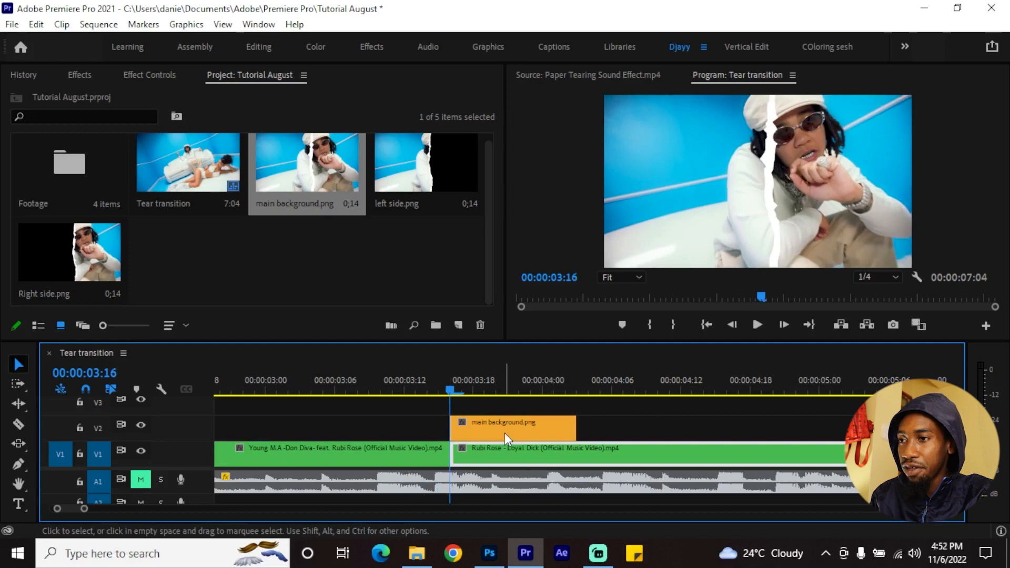
Give the main background clip on V2 the Sunflower yellow label colour
right_click(521, 435)
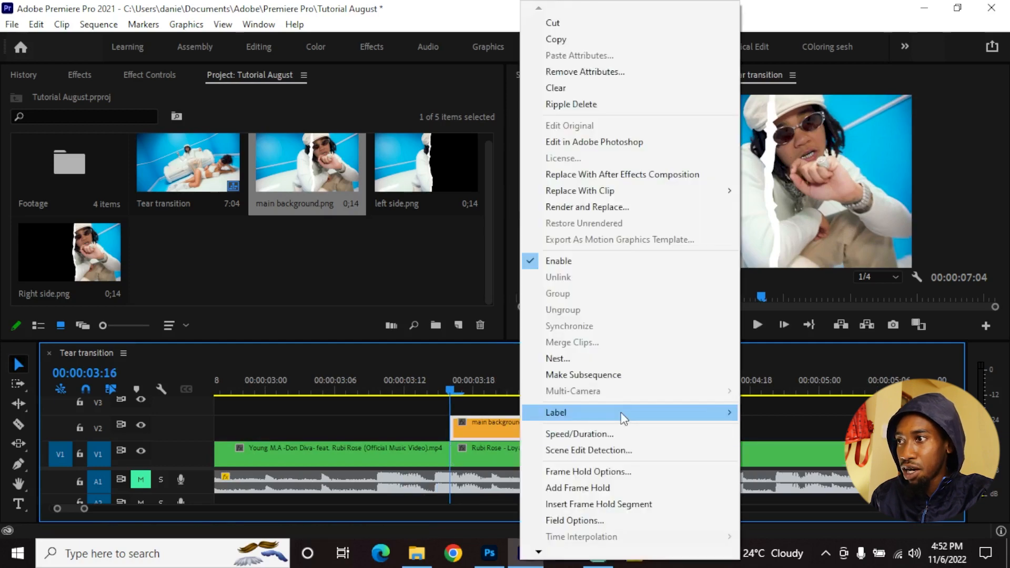
mouse_move(621, 413)
left_click(799, 396)
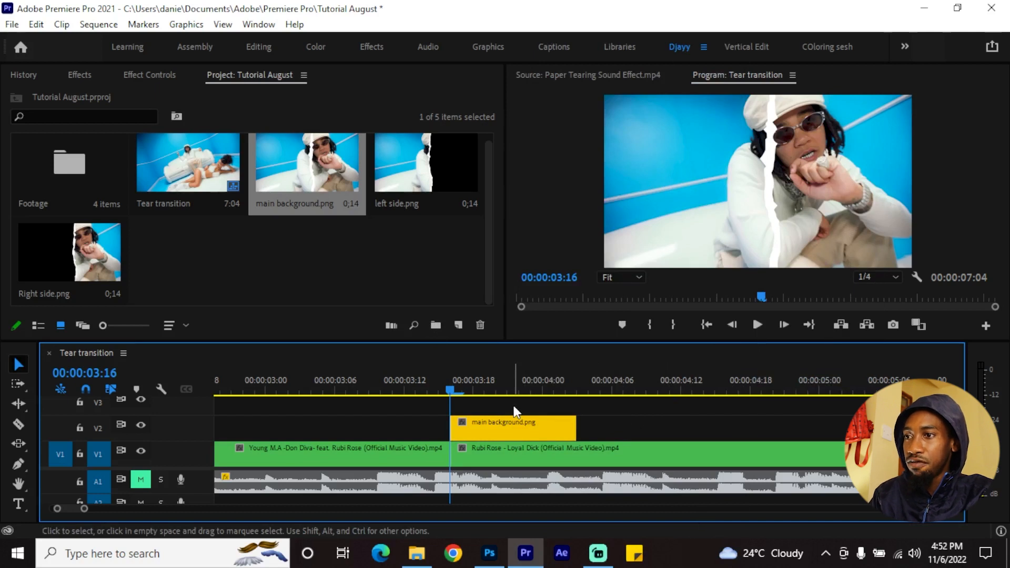
Trim the end of the main background clip to 00:00:03:21, leaving it five frames long
key("shift+Right")
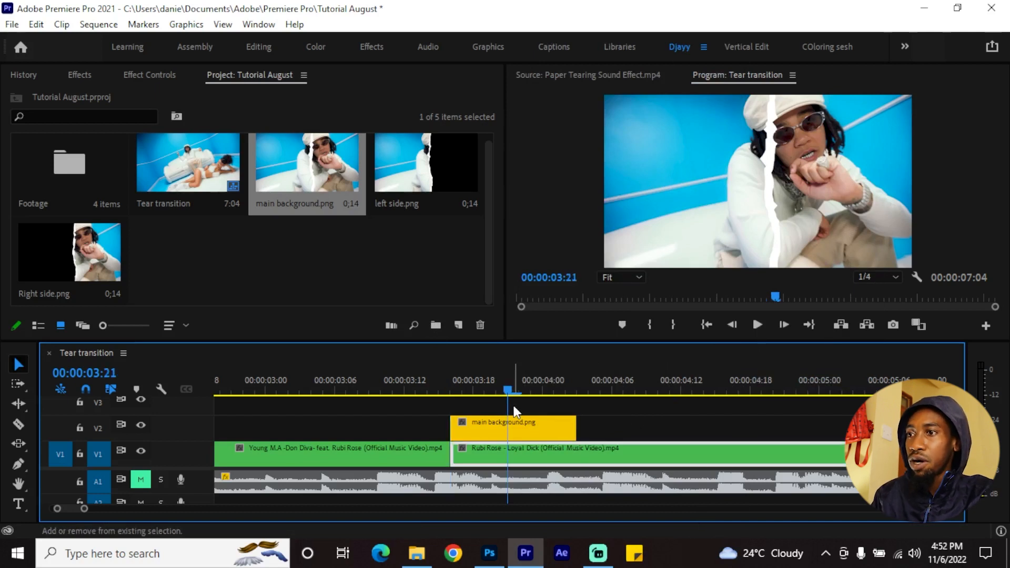
left_click(566, 429)
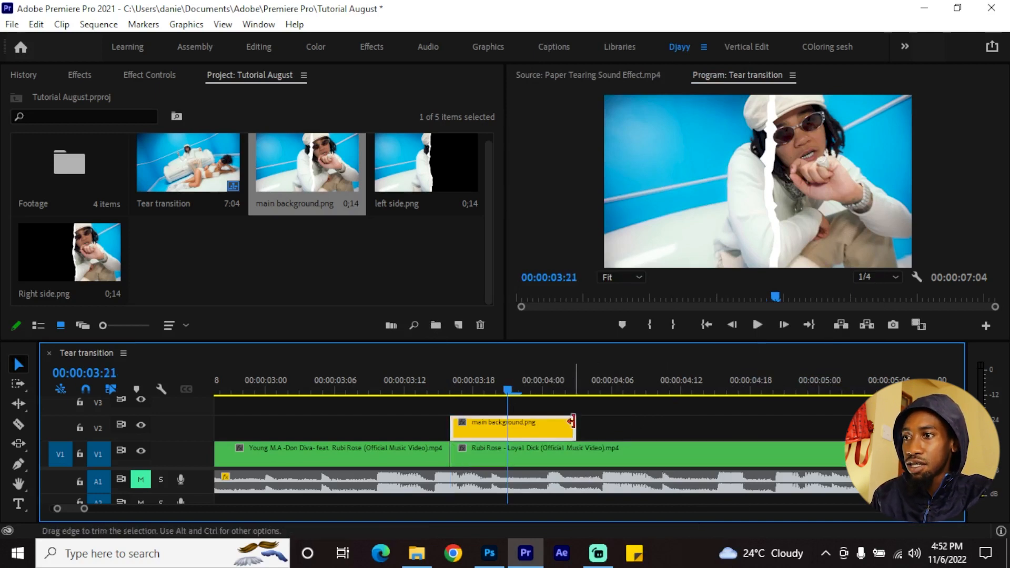
left_click_drag(575, 427, 508, 427)
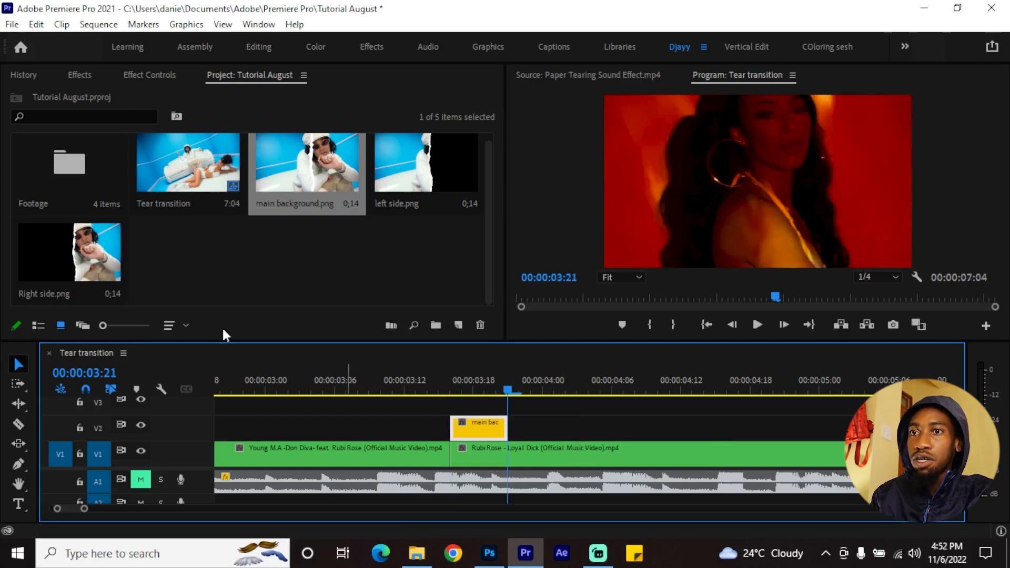
Place Right side.png on V3 and left side.png on V4, both starting at 00:00:03:21
left_click_drag(58, 255, 522, 406)
scroll(558, 436, "up", 1)
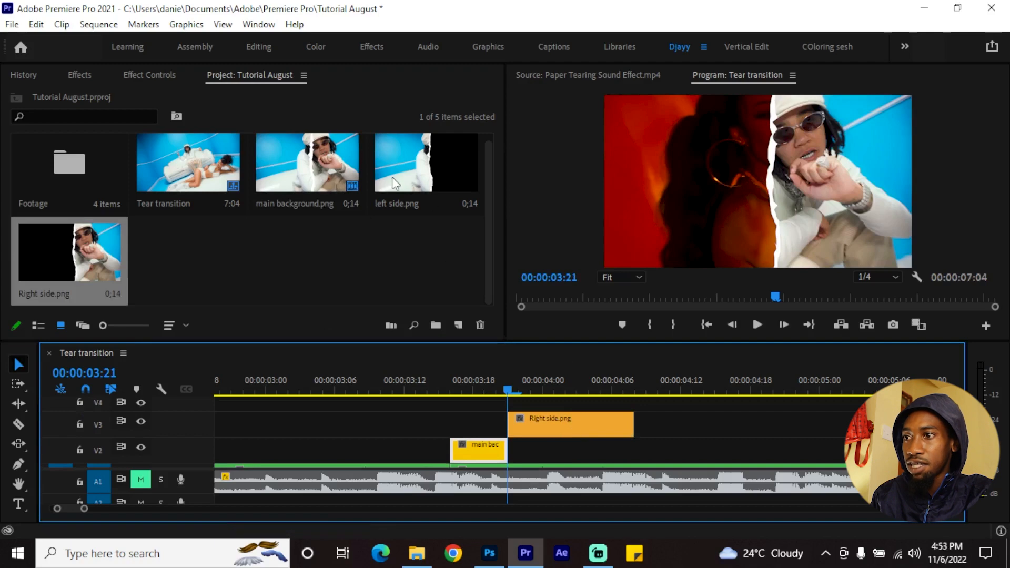
left_click_drag(392, 175, 525, 411)
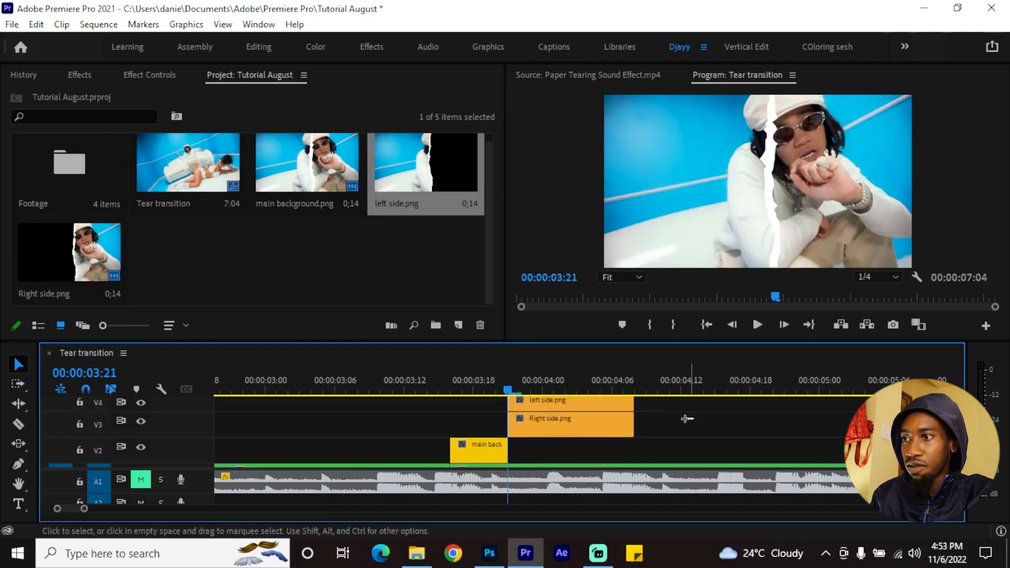
Give the left side and Right side clips the Sunflower yellow label colour
left_click_drag(687, 421, 583, 418)
right_click(583, 418)
mouse_move(684, 414)
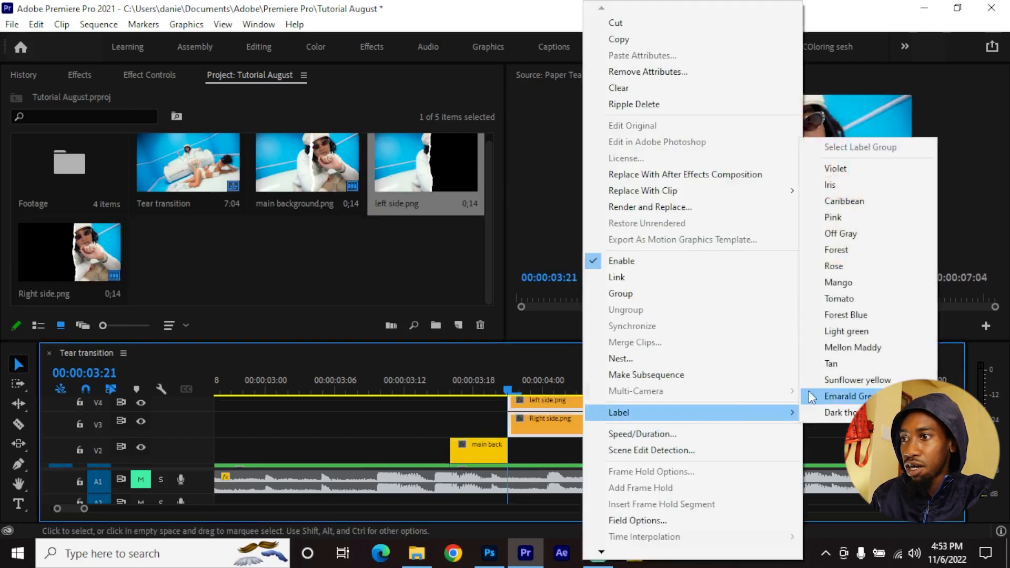
left_click(858, 381)
left_click(737, 425)
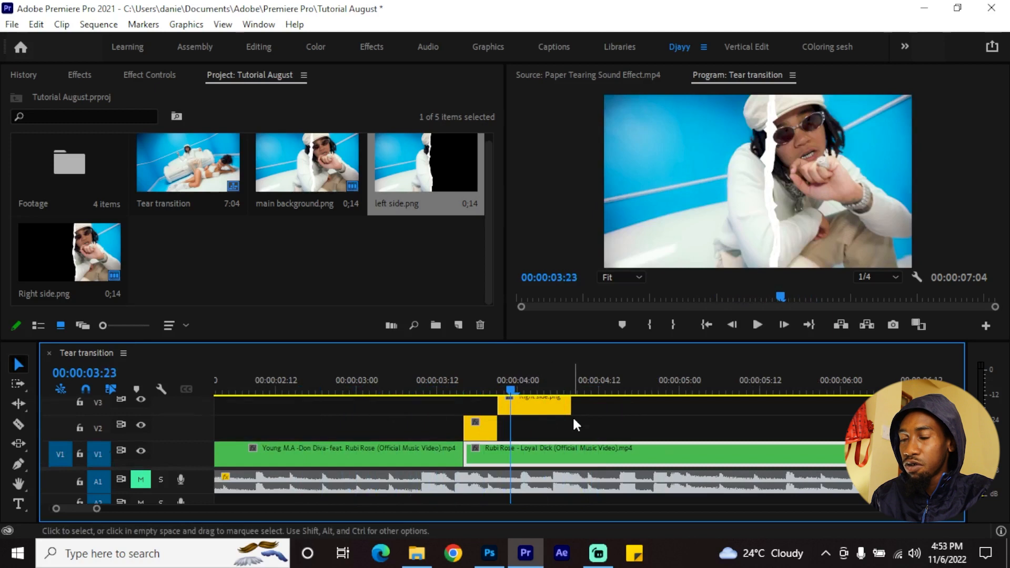
Move the left side clip's anchor point to the bottom end of the tear, at about 1061.5, 1066.2
scroll(569, 424, "up", 1)
scroll(558, 431, "up", 1)
scroll(558, 431, "left", 1)
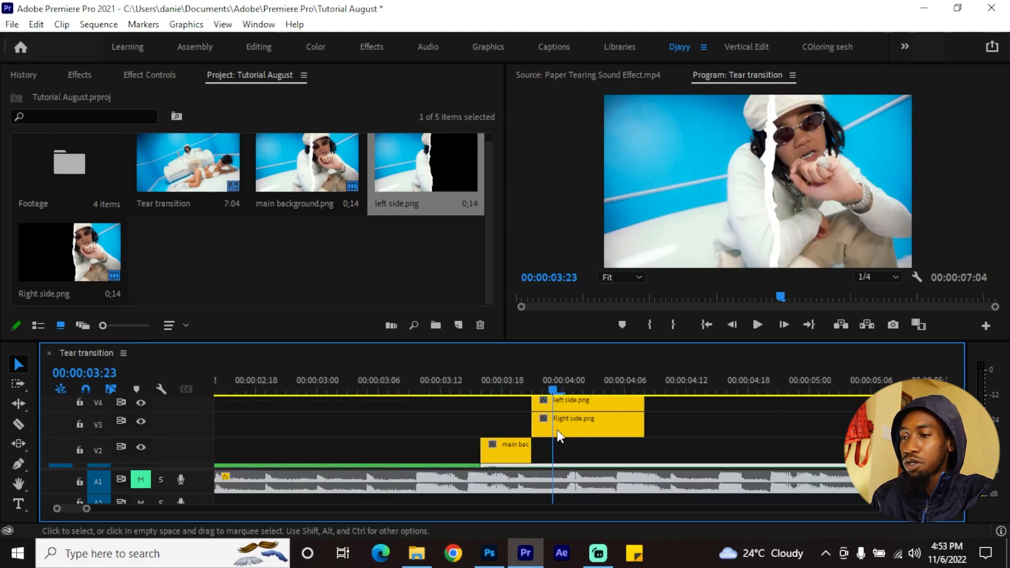
scroll(584, 430, "up", 1)
scroll(590, 427, "up", 1)
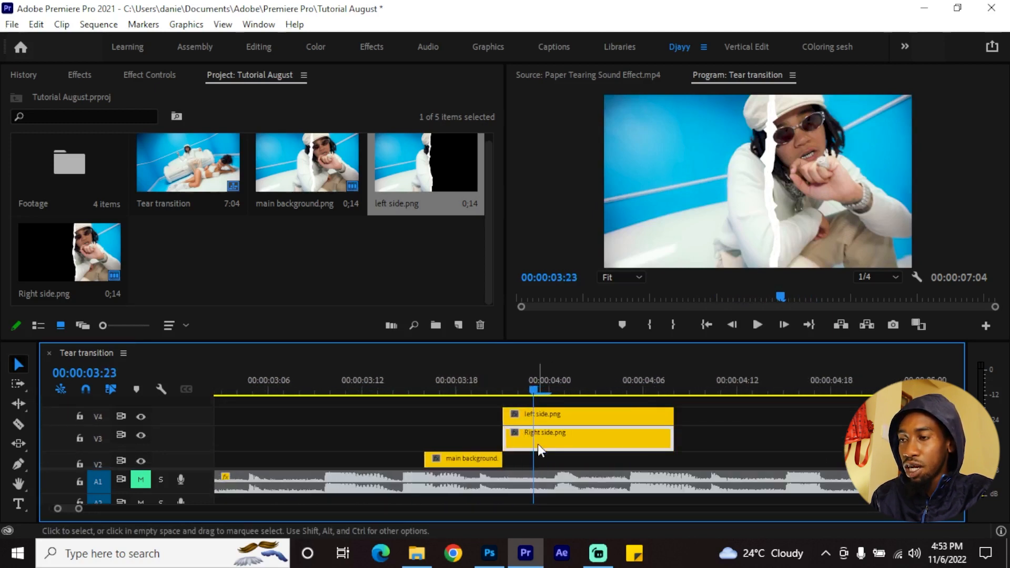
left_click(547, 413)
scroll(546, 429, "up", 1)
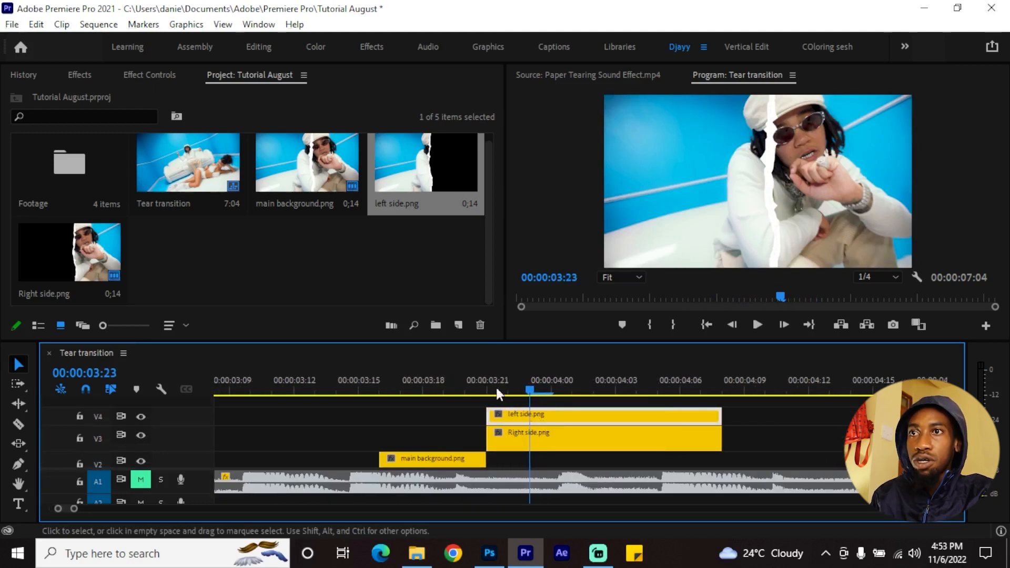
left_click(156, 74)
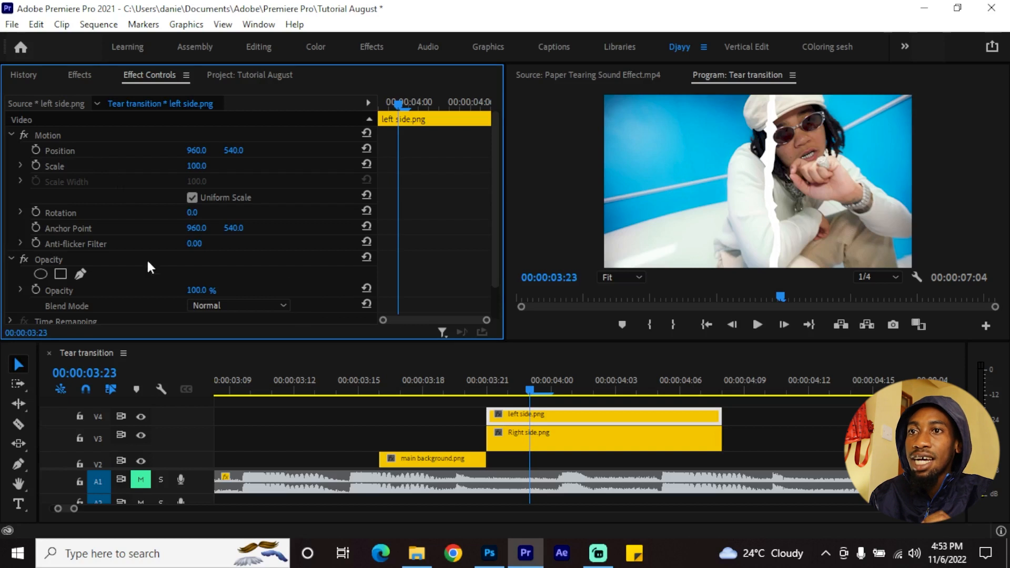
left_click(90, 227)
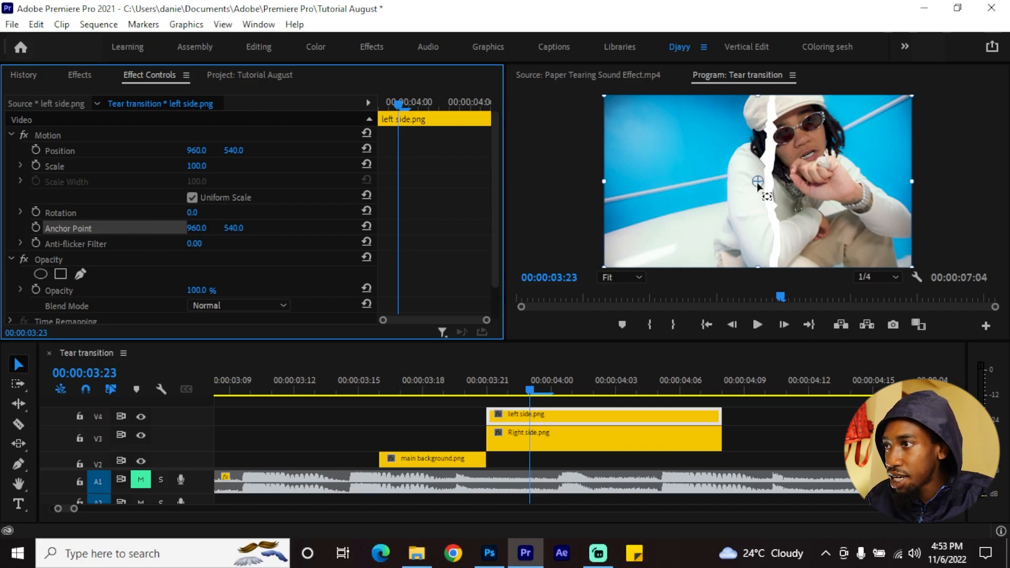
left_click_drag(758, 185, 775, 269)
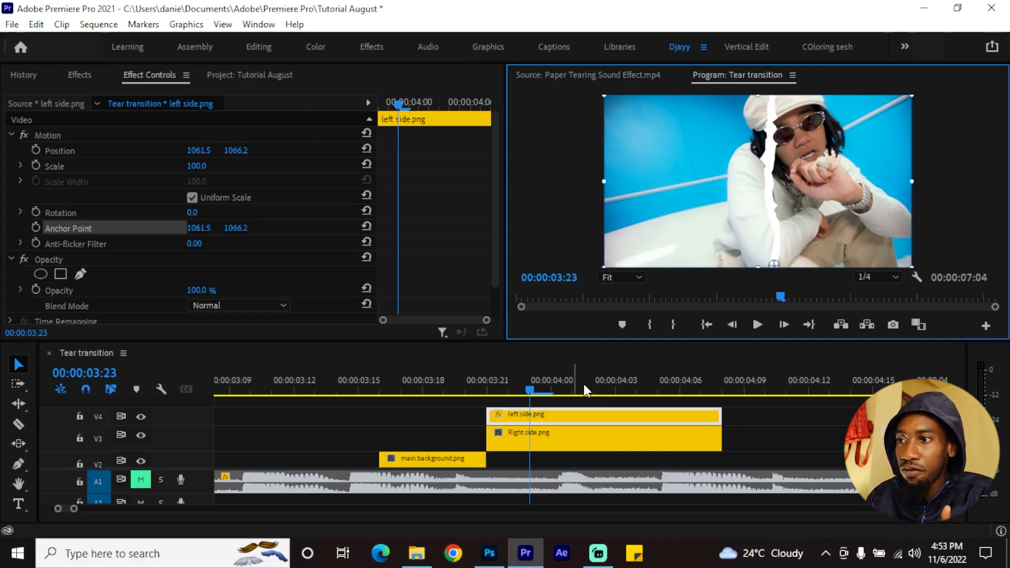
Move the Right side clip's anchor point to the bottom end of the tear
left_click(568, 445)
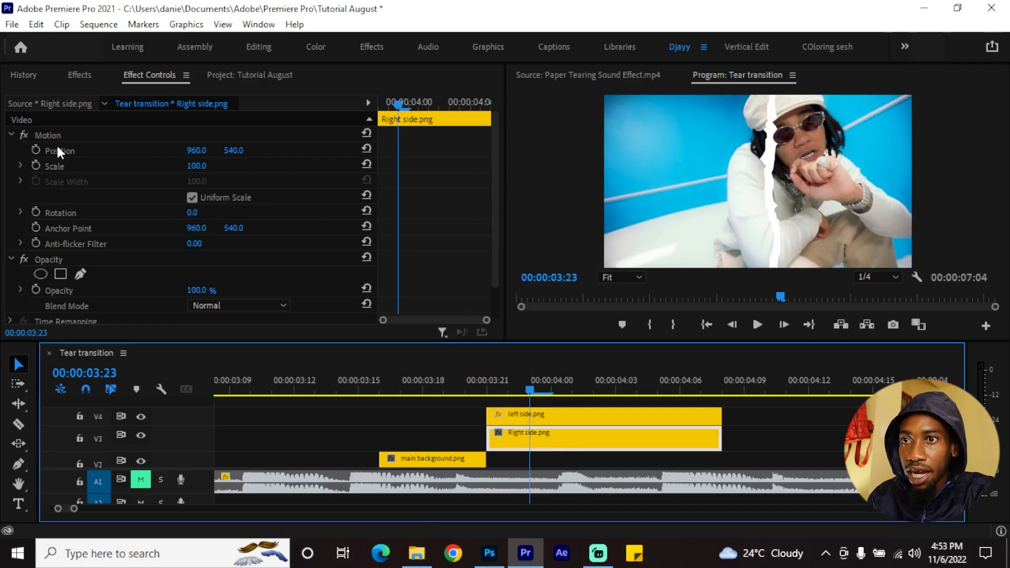
left_click(65, 229)
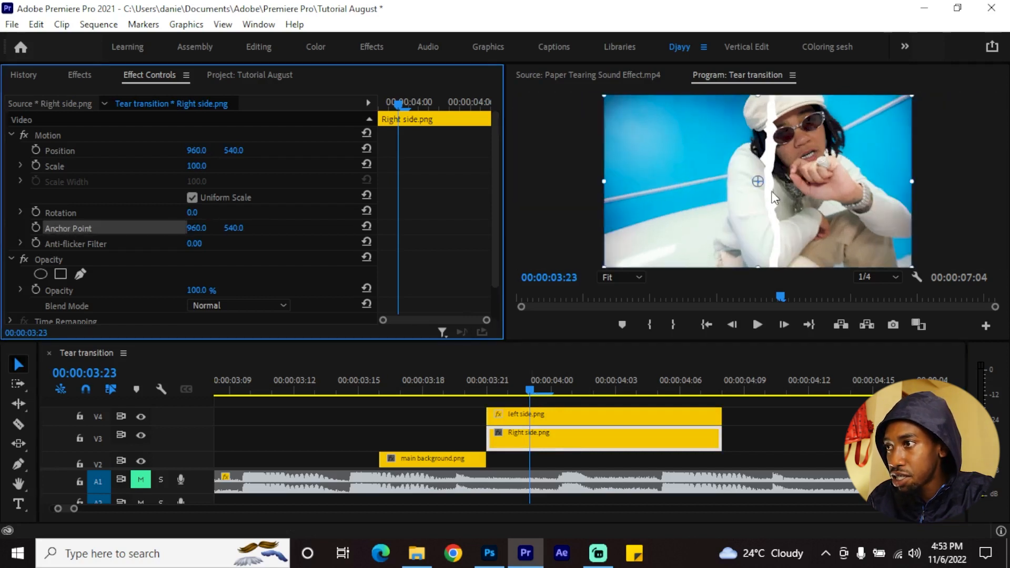
left_click_drag(757, 181, 774, 267)
Add starting Position and Rotation keyframes to the left side clip at its first frame, 00:00:03:21
left_click(542, 418)
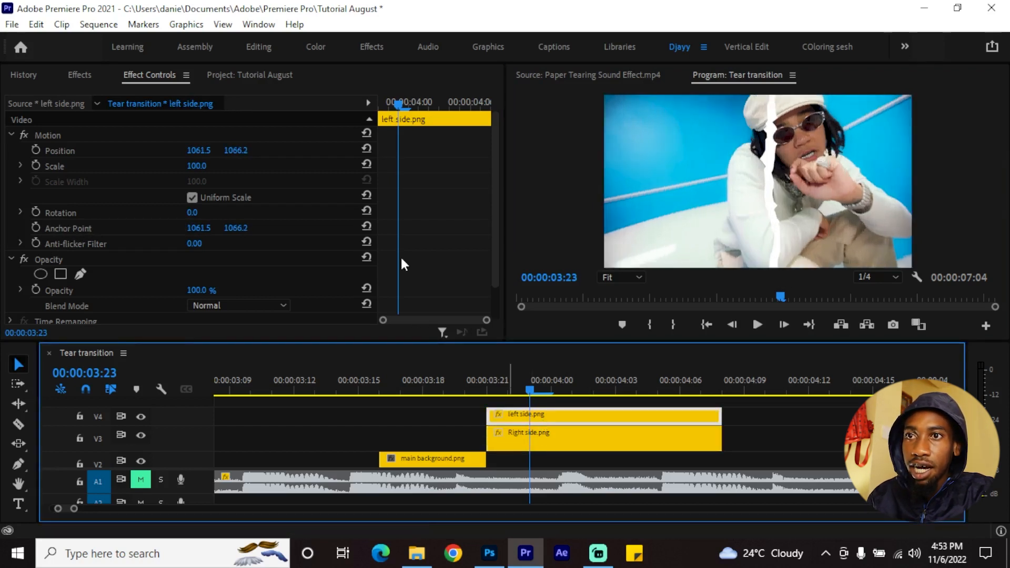
left_click(36, 151)
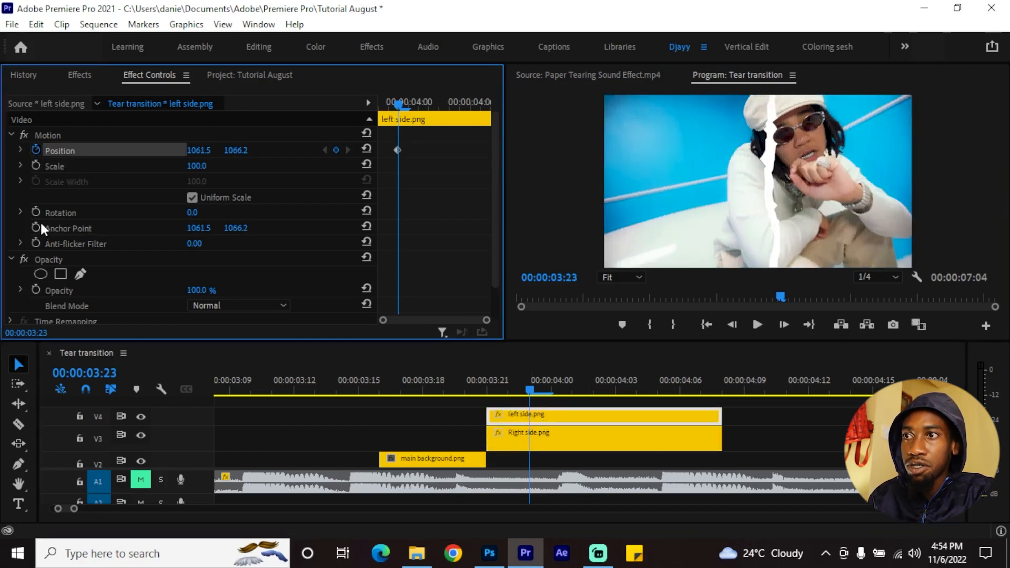
left_click(35, 212)
left_click_drag(381, 190, 379, 237)
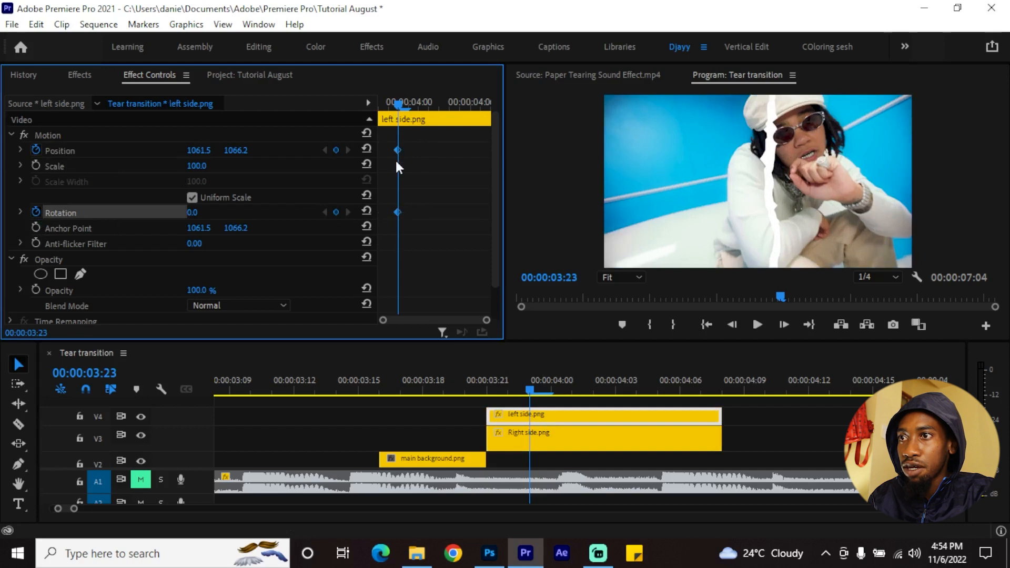
left_click_drag(396, 151, 384, 141)
left_click_drag(389, 101, 377, 102)
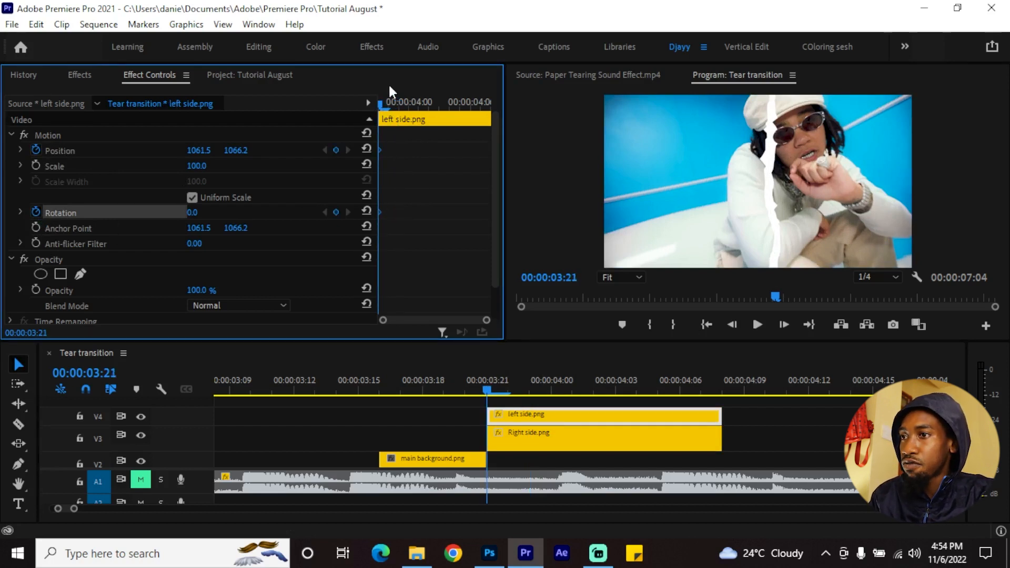
At 00:00:04:01, keyframe the left side clip's horizontal Position to 979.5 and its Rotation to -12°
key("Right")
key("Right")
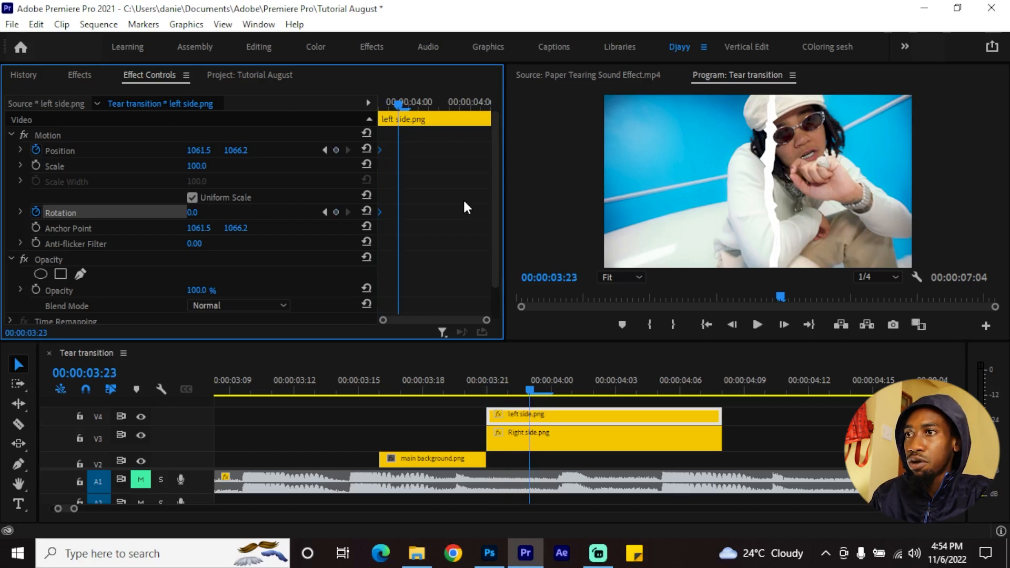
key("Right")
key("Right")
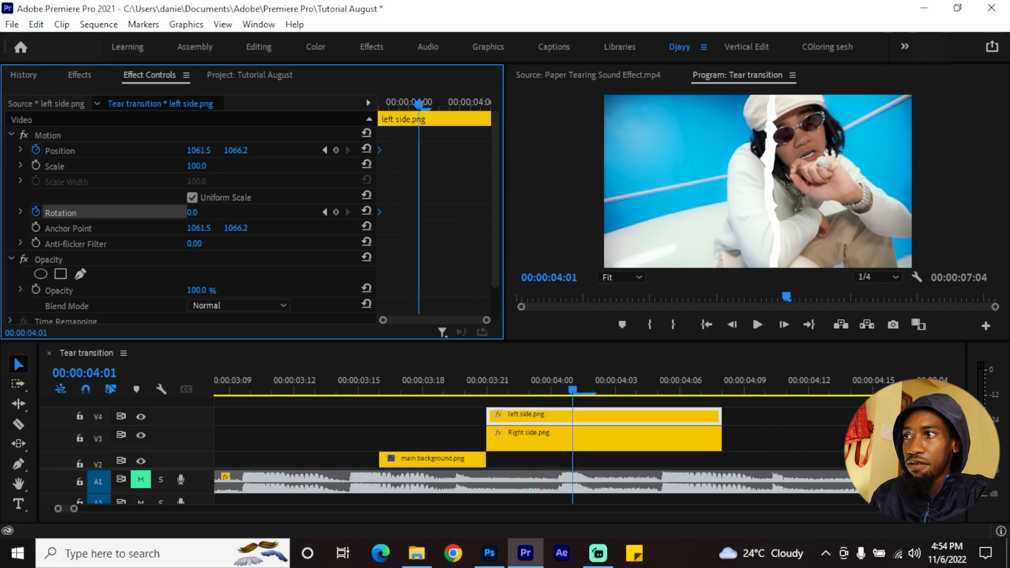
left_click_drag(198, 150, 155, 150)
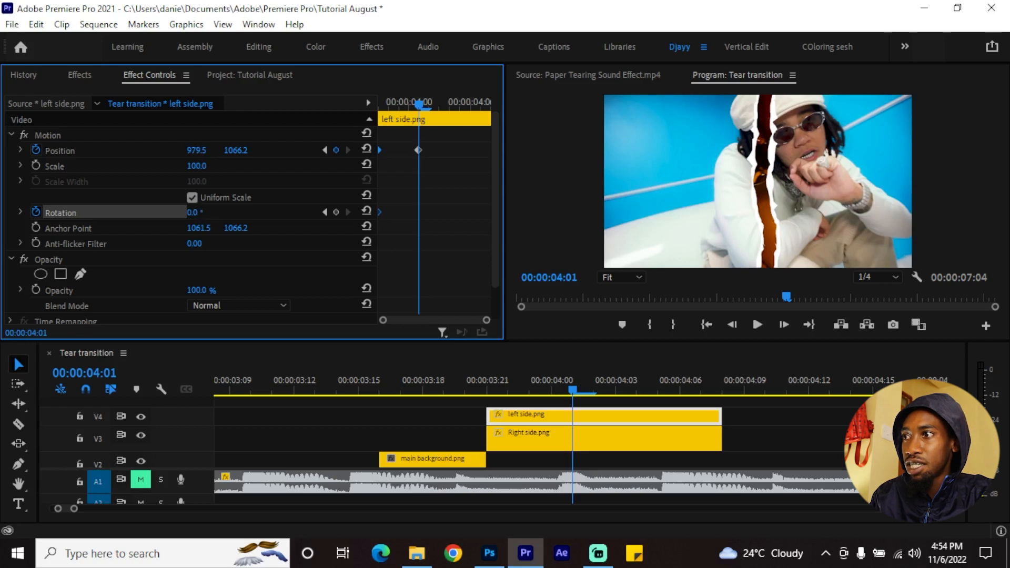
left_click_drag(192, 212, 210, 215)
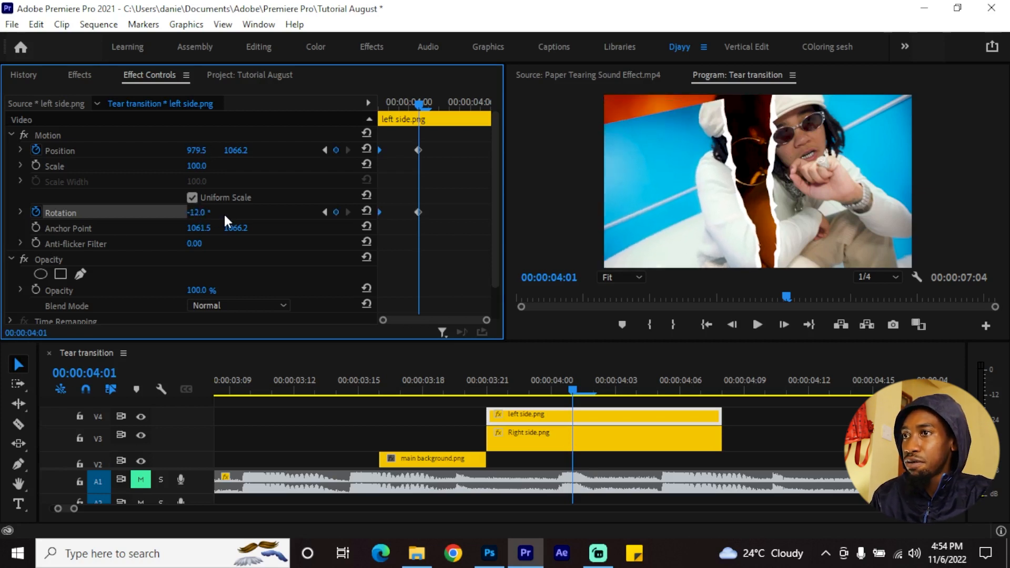
At 00:00:04:05, keyframe the left side clip's Position to 982.5, 1261.2
key("Right")
key("Right")
key("Right")
key("Right")
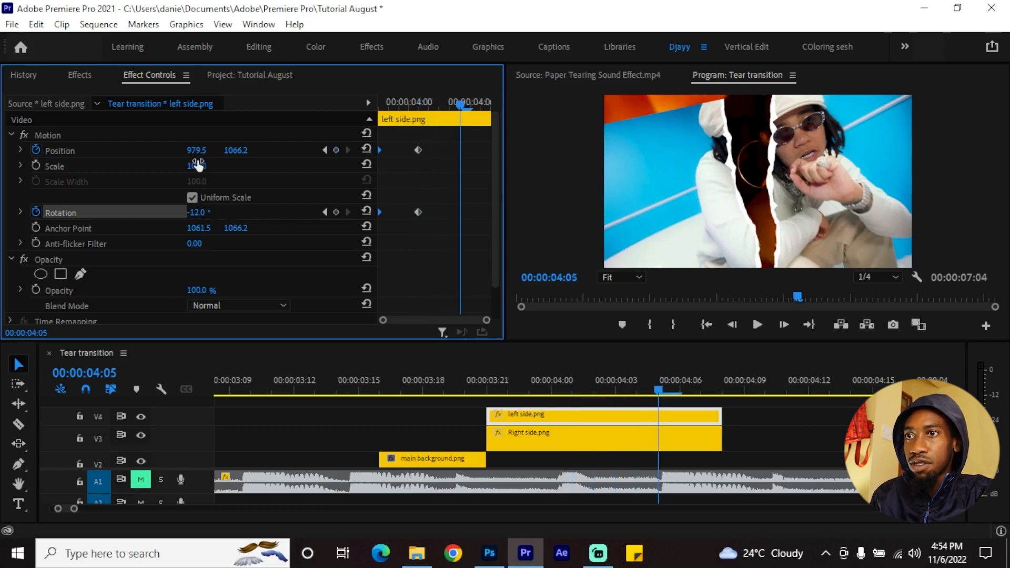
left_click_drag(201, 156, 264, 150)
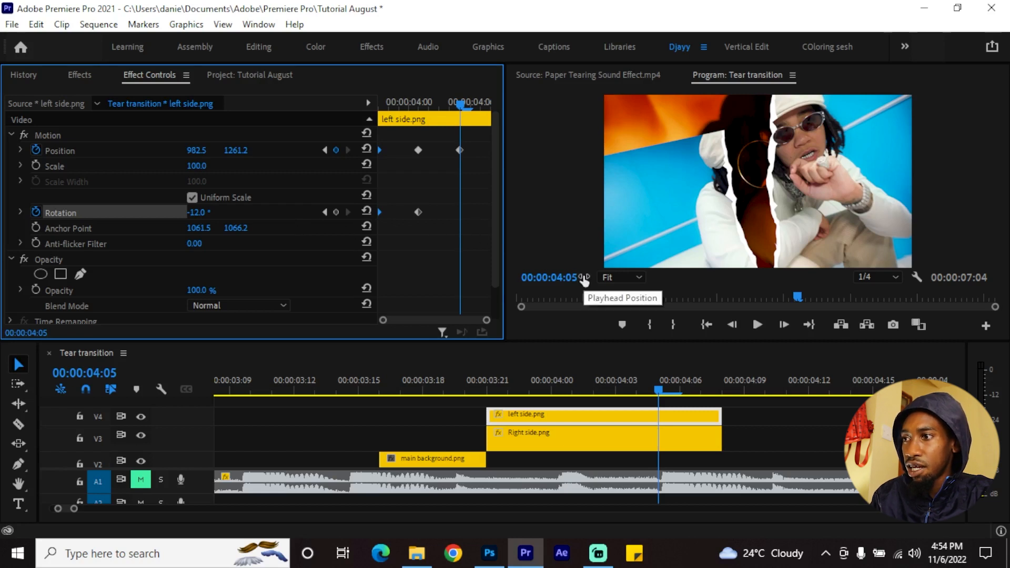
Extend the left side clip to about 00:00:04:14 and, at 00:00:04:09, keyframe its Position to 859.5, 1455.2 and Rotation to -42°
left_click_drag(714, 422, 847, 416)
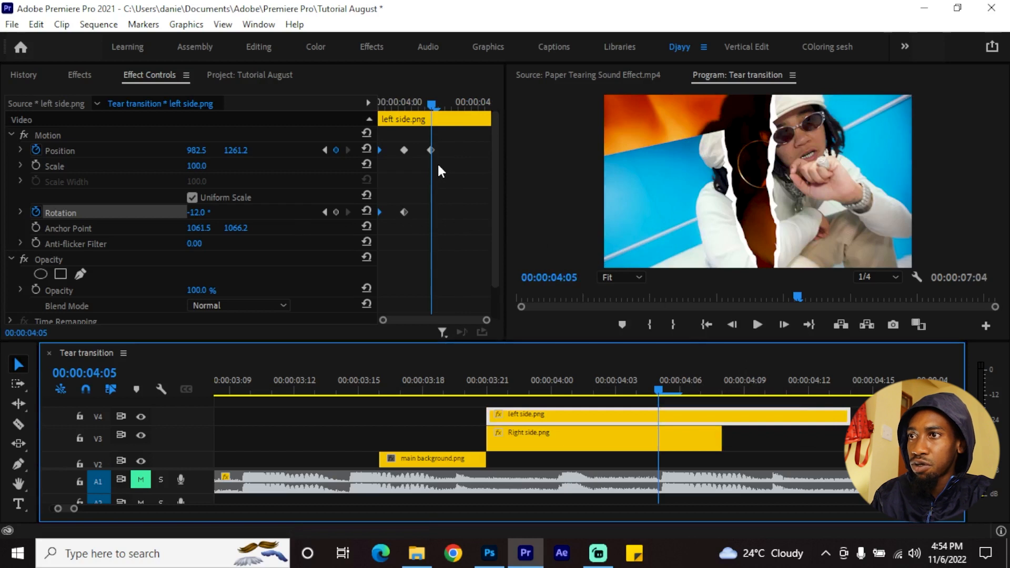
left_click_drag(435, 100, 436, 121)
key("Right")
key("Right")
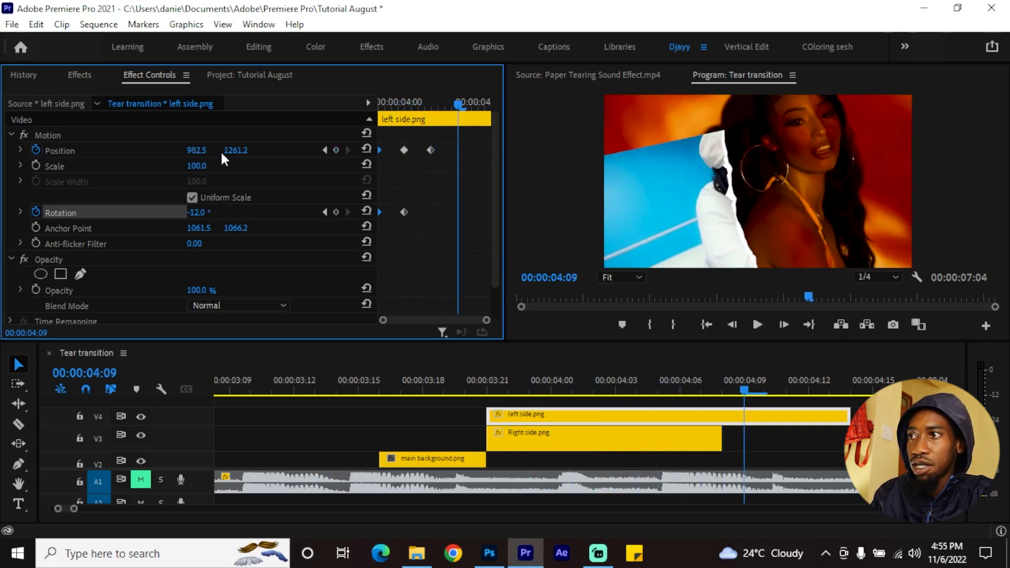
left_click_drag(236, 151, 337, 150)
left_click_drag(196, 151, 132, 151)
left_click_drag(197, 212, 174, 212)
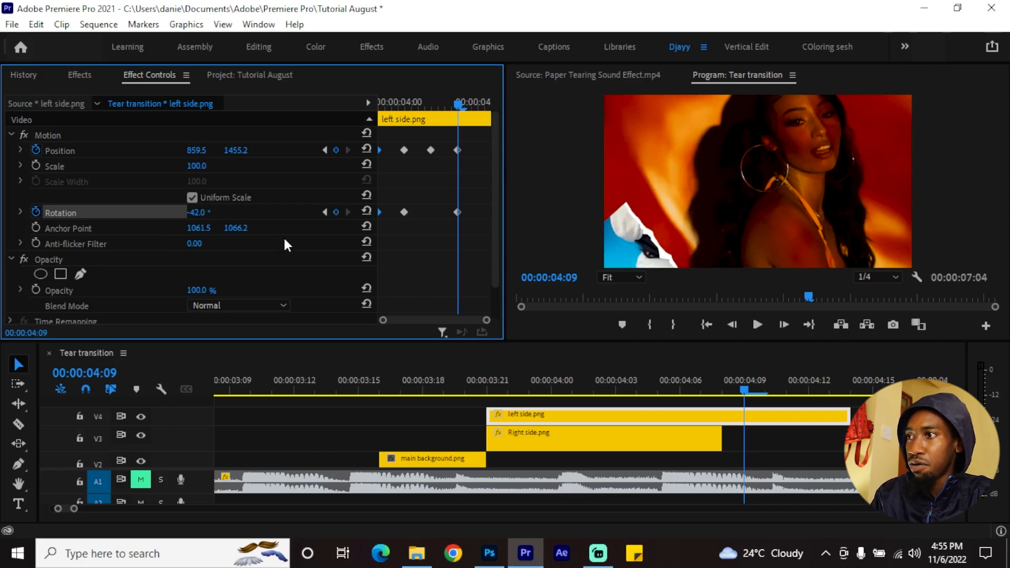
At 00:00:04:13, keyframe the left side clip's Rotation to -91°
key("Right")
key("Right")
key("Right")
key("Right")
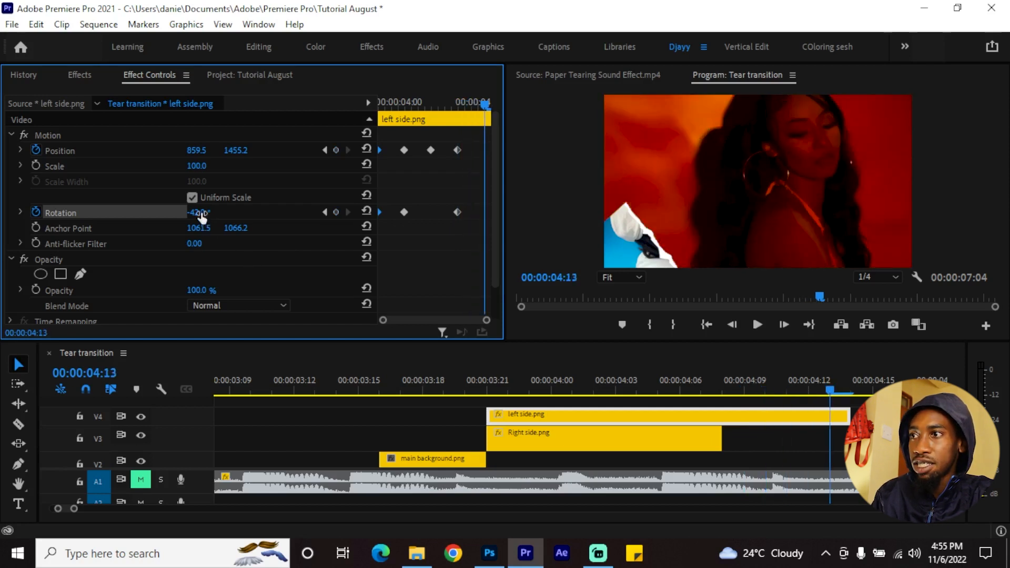
left_click_drag(202, 217, 190, 216)
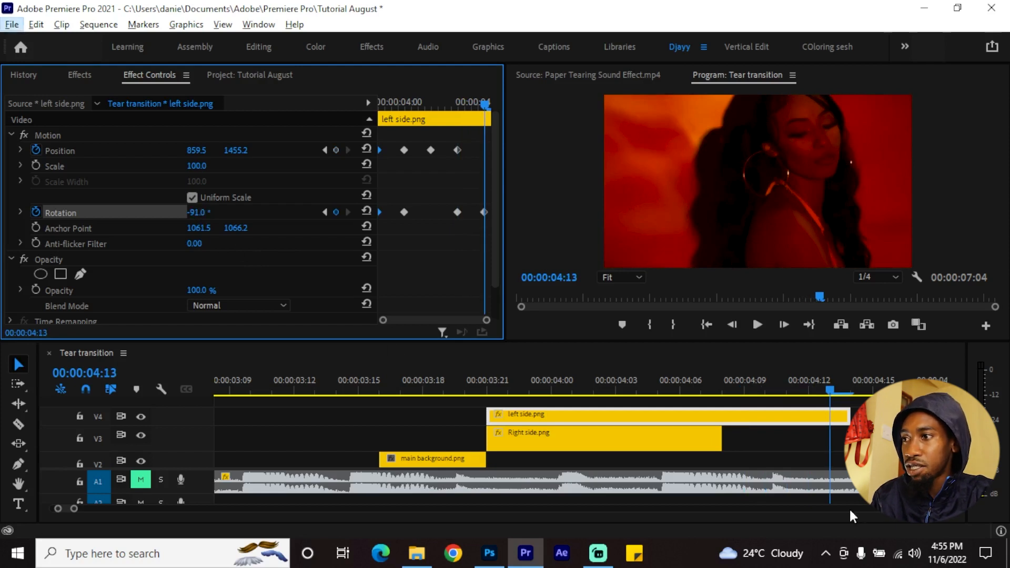
Extend the Right side clip to match the left side clip's end and add starting Position and Rotation keyframes to it at 00:00:03:21
left_click(719, 436)
left_click_drag(714, 436, 845, 436)
left_click(613, 438)
left_click(507, 386)
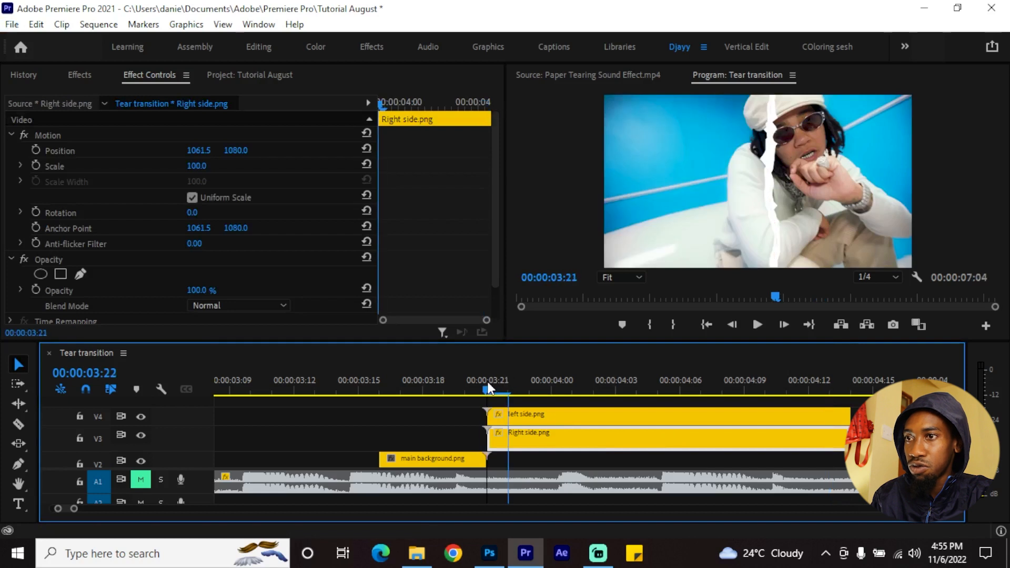
key("minus")
key("minus")
left_click(36, 151)
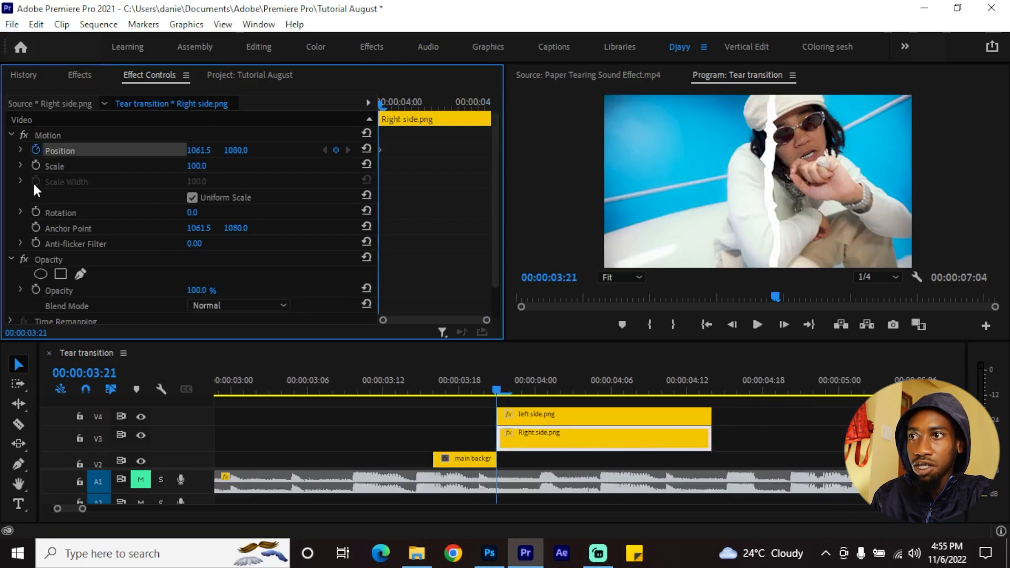
left_click(34, 212)
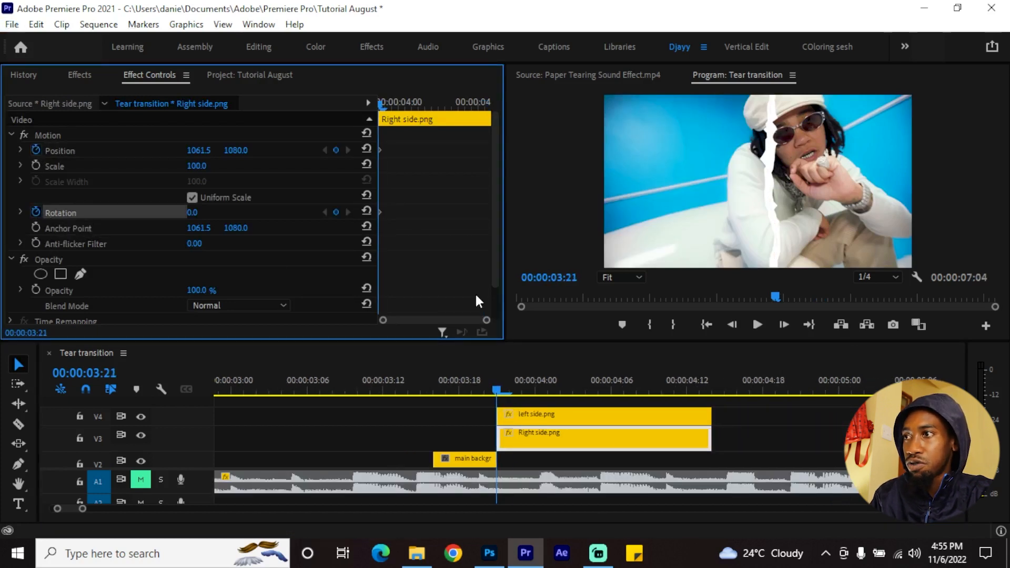
At 00:00:04:01, keyframe the Right side clip's Position to 1117.5, 1195.0 and its Rotation to 8°
key("Right")
key("Right")
key("Right")
key("Right")
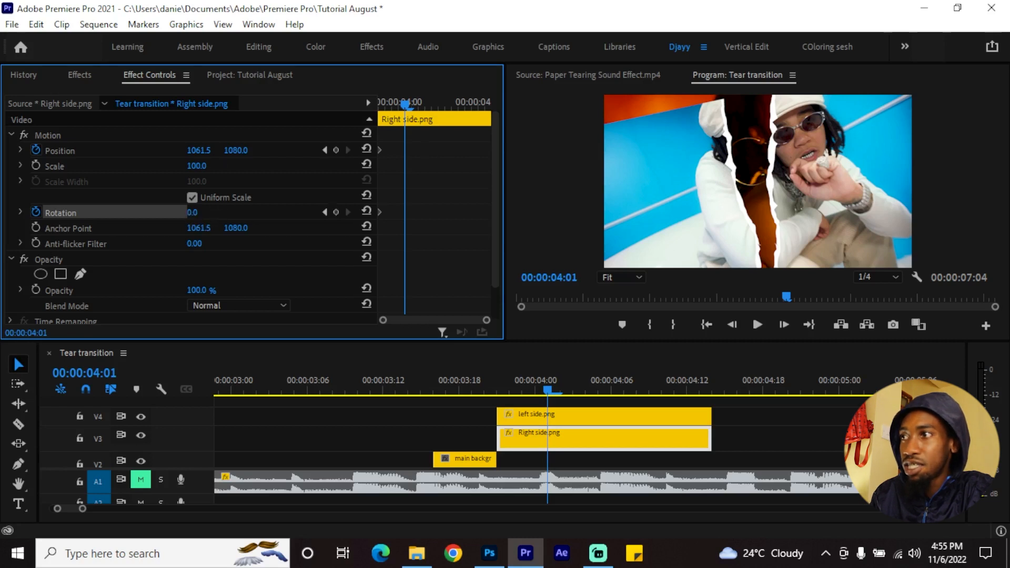
left_click_drag(192, 212, 202, 211)
left_click_drag(200, 151, 243, 151)
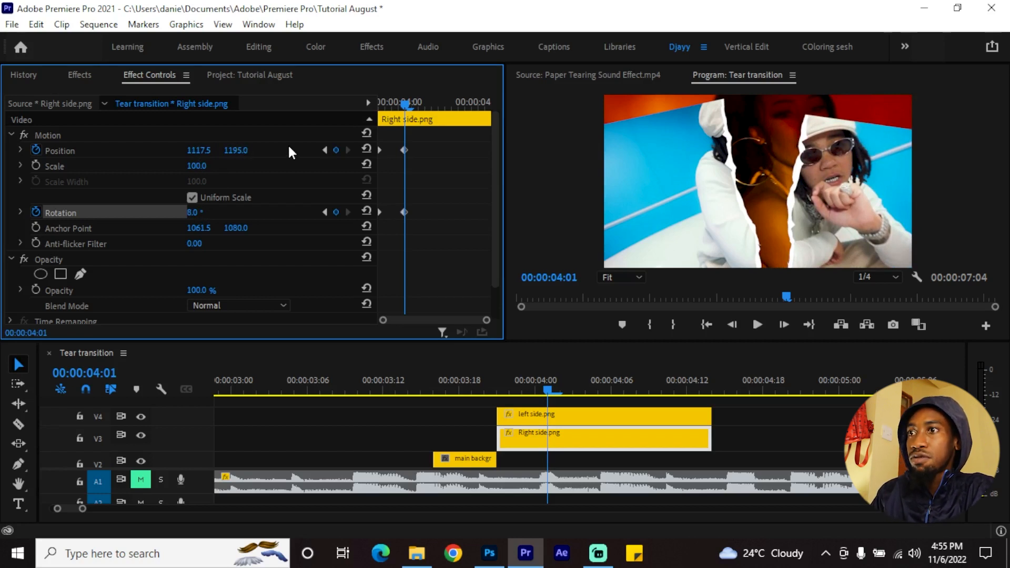
At 00:00:04:05, keyframe the Right side clip's Position to 1217.5, 1297.0 and its Rotation to 22°
key("Right")
key("Right")
key("Right")
key("Right")
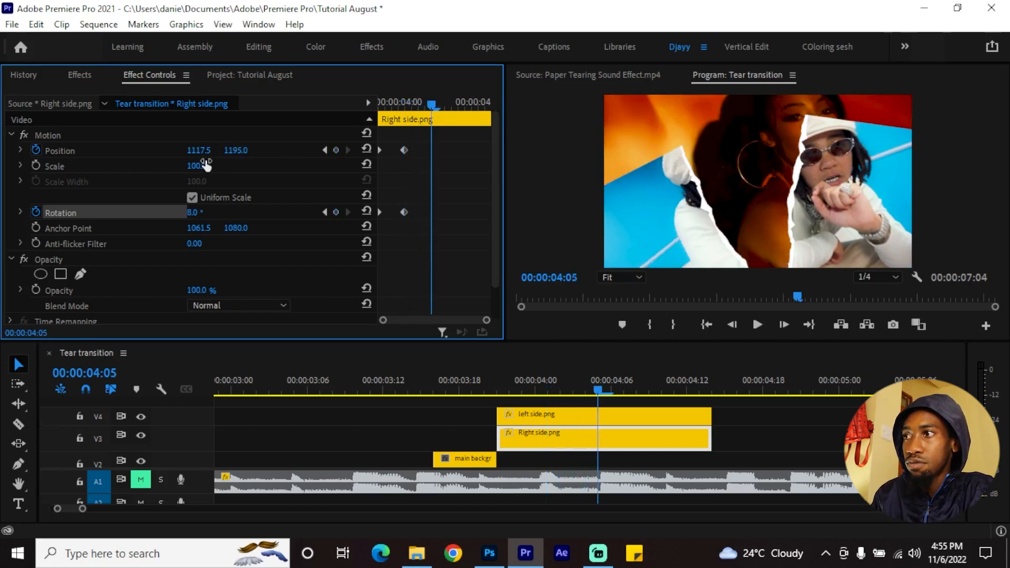
left_click_drag(199, 151, 235, 151)
left_click_drag(189, 213, 204, 213)
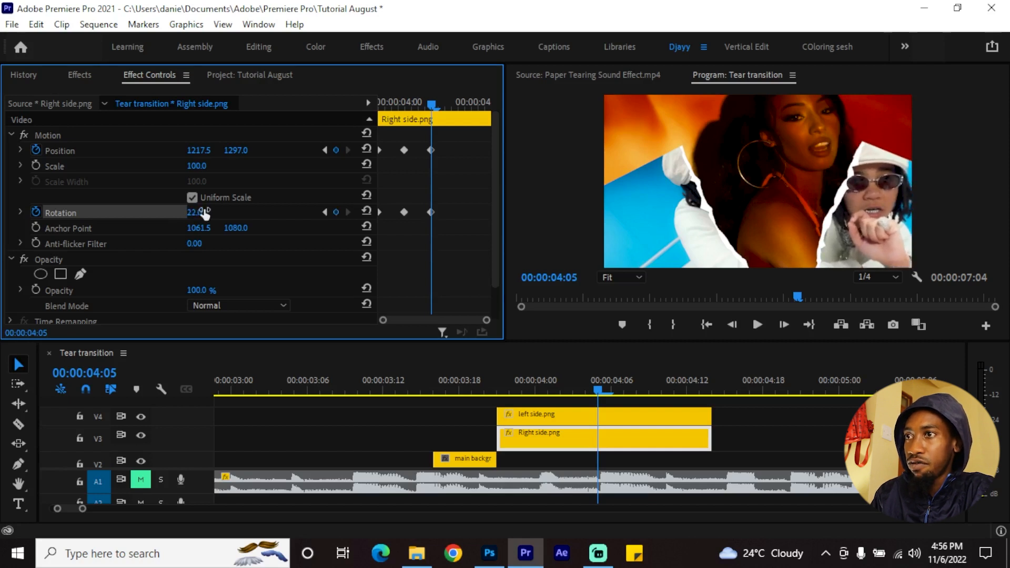
At 00:00:04:09, keyframe the Right side clip's Rotation to 43° and its vertical Position to 1500.0
key("Right")
key("Right")
key("Right")
key("Right")
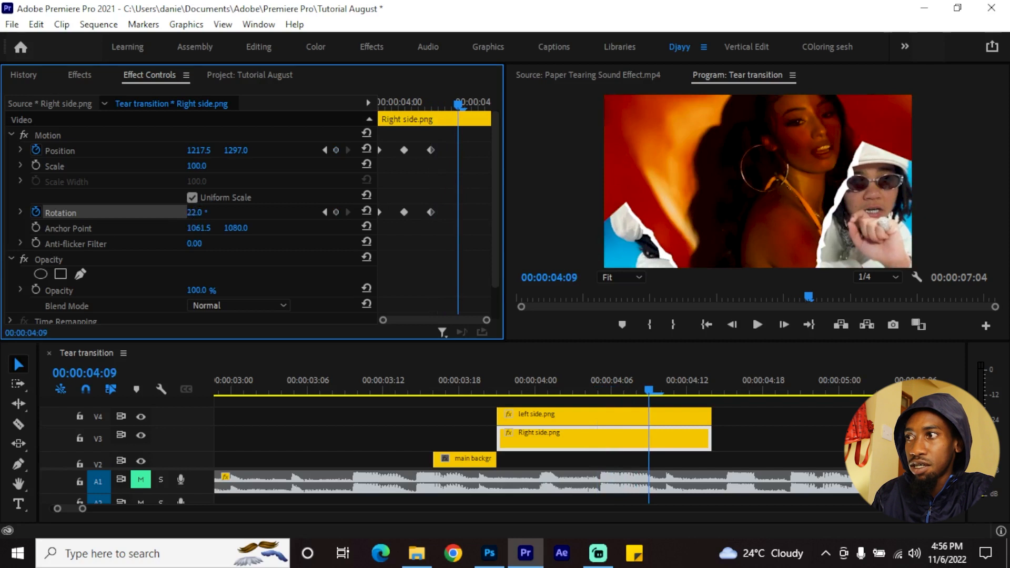
left_click_drag(194, 213, 211, 212)
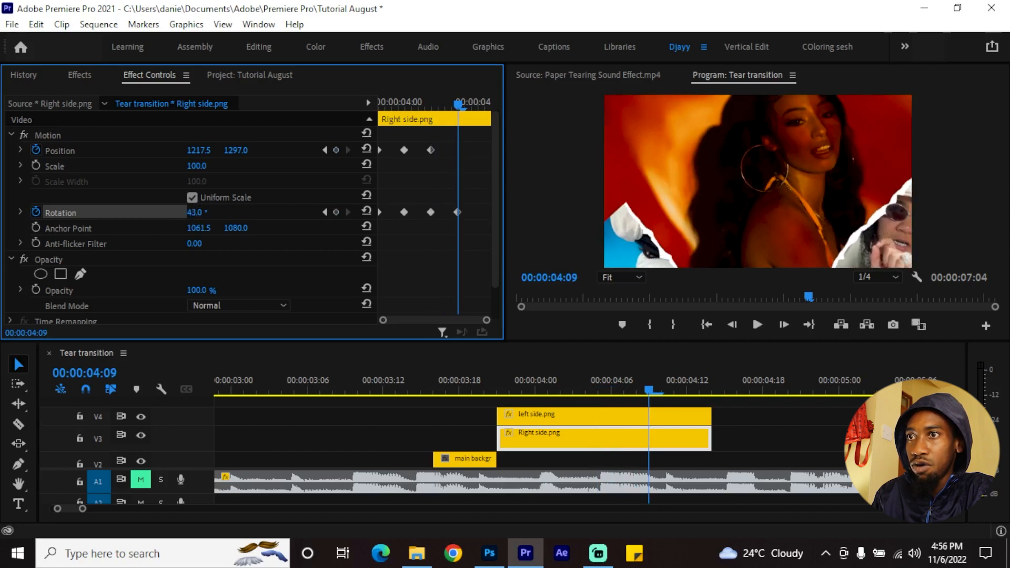
left_click_drag(225, 151, 247, 151)
At 00:00:04:13, keyframe the Right side clip's Rotation to 66°
key("Right")
key("Right")
key("Right")
key("Right")
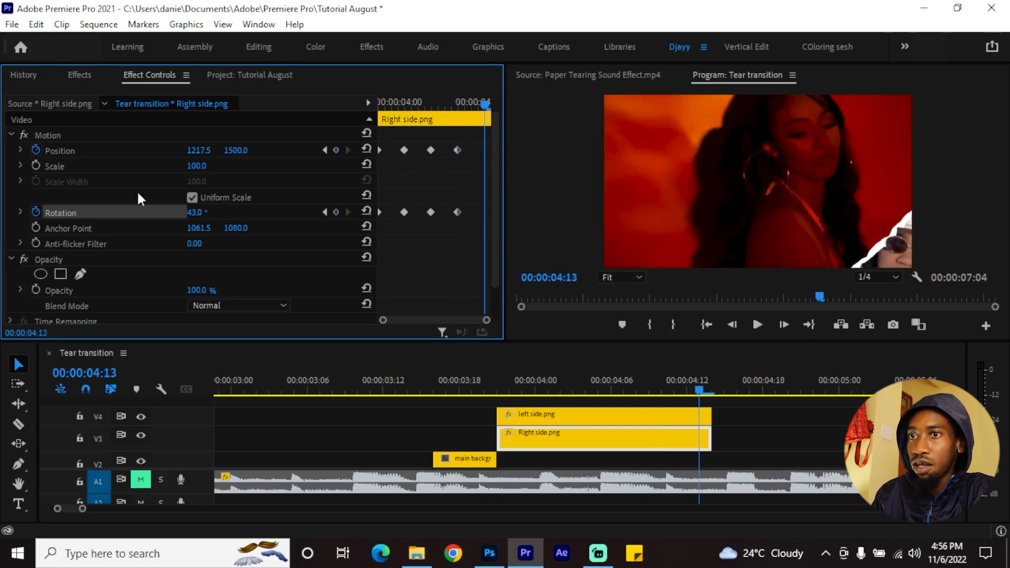
left_click_drag(195, 212, 210, 213)
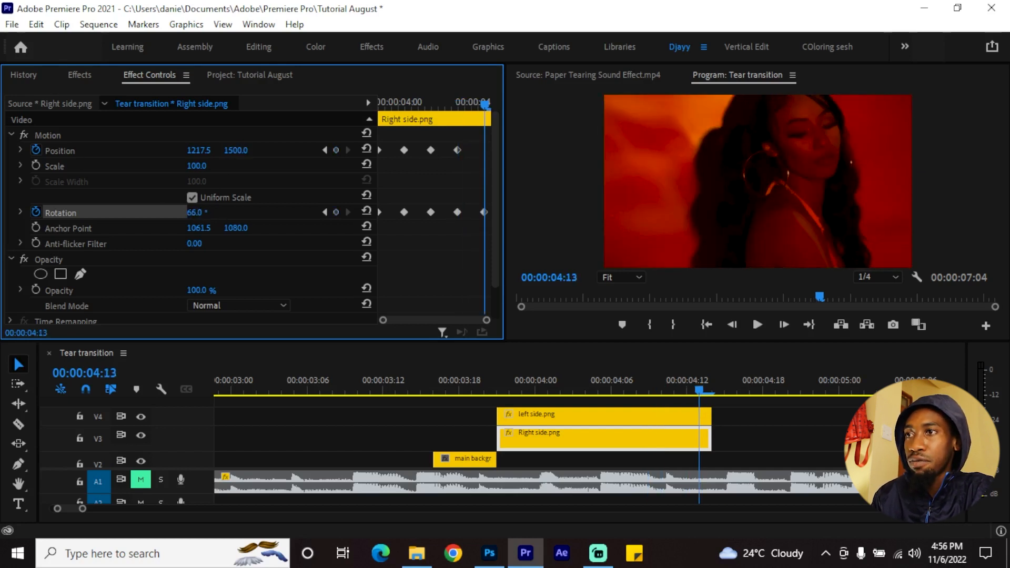
Unmute audio track A1 in the Tear transition sequence
scroll(543, 440, "down", 3)
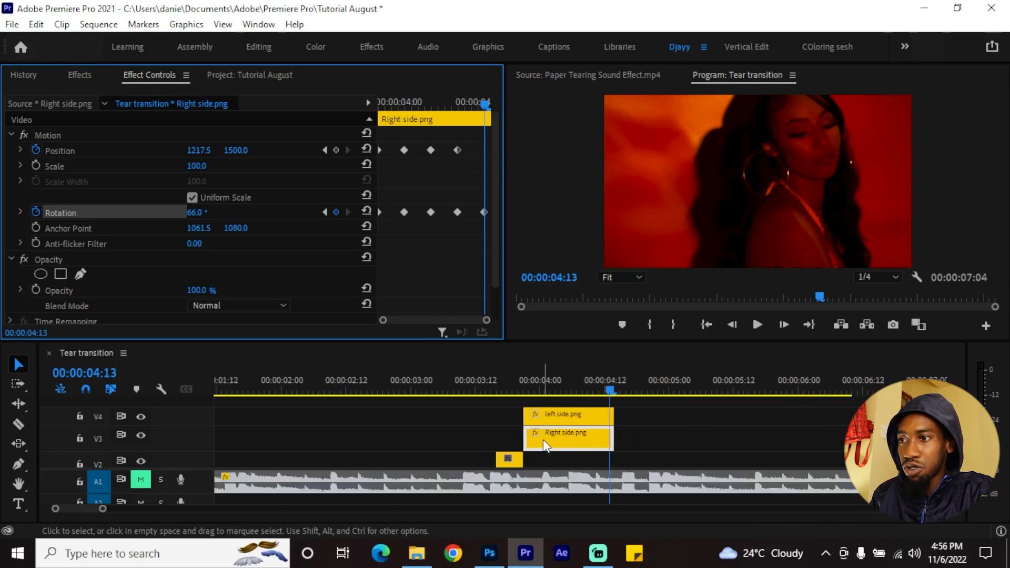
scroll(543, 440, "down", 2)
scroll(543, 439, "down", 1)
left_click(197, 479)
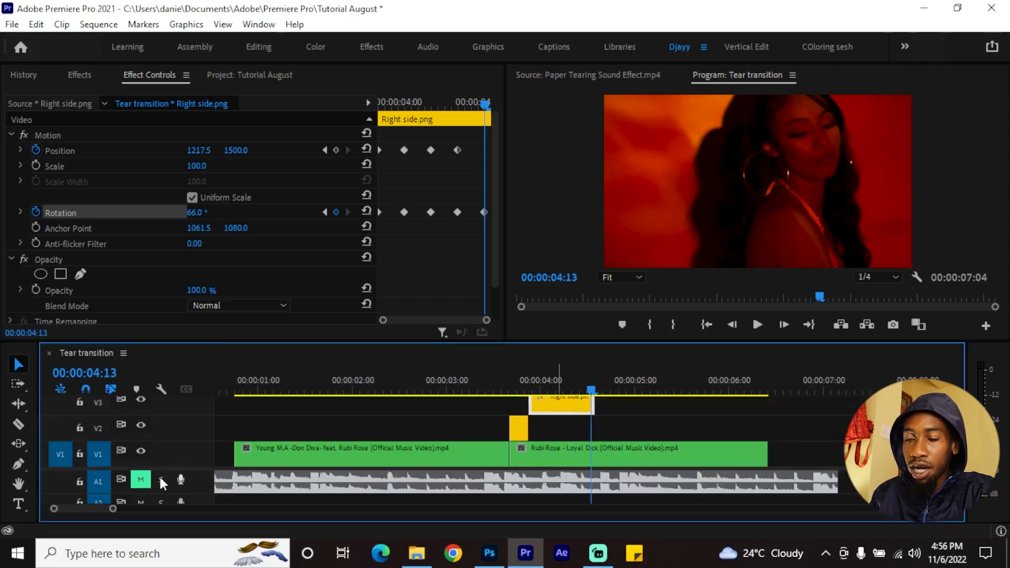
scroll(401, 437, "down", 3)
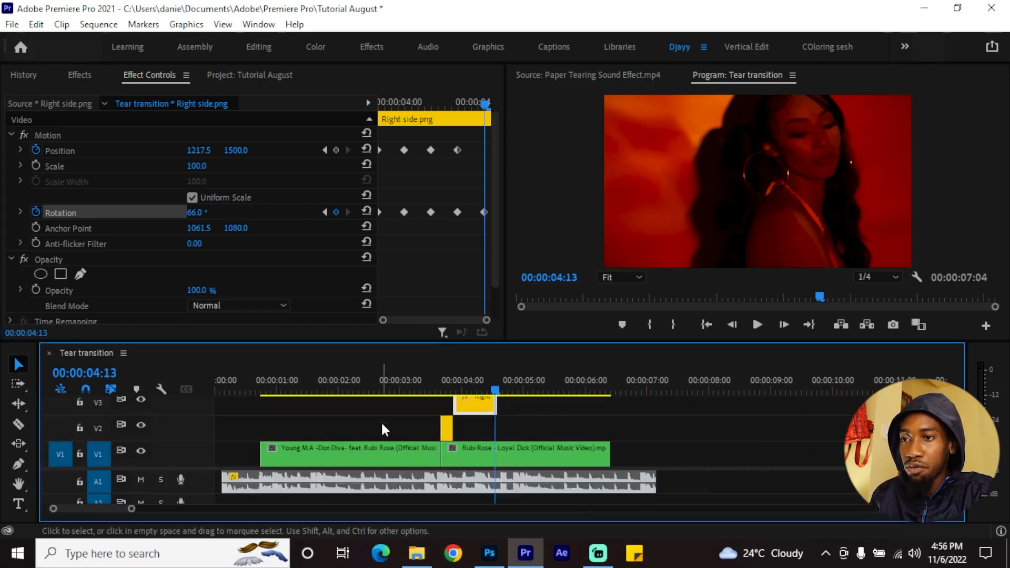
Play the sequence from 00:00:00:17 through the tear to preview the transition with sound
left_click(259, 375)
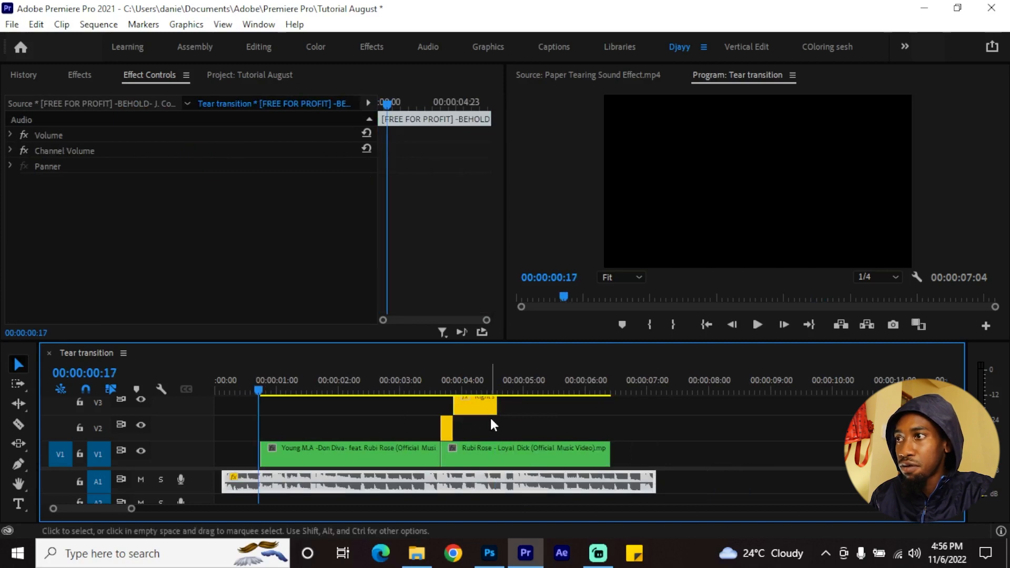
key("space")
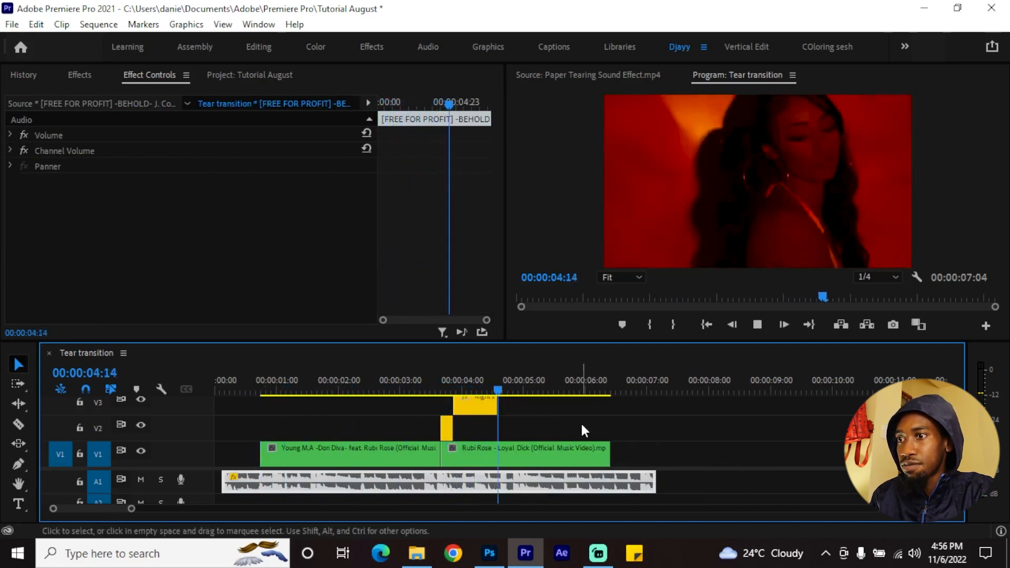
key("space")
Set the temporal interpolation of all the left side clip's Position and Rotation keyframes to Hold
scroll(498, 408, "up", 4)
scroll(494, 423, "left", 2)
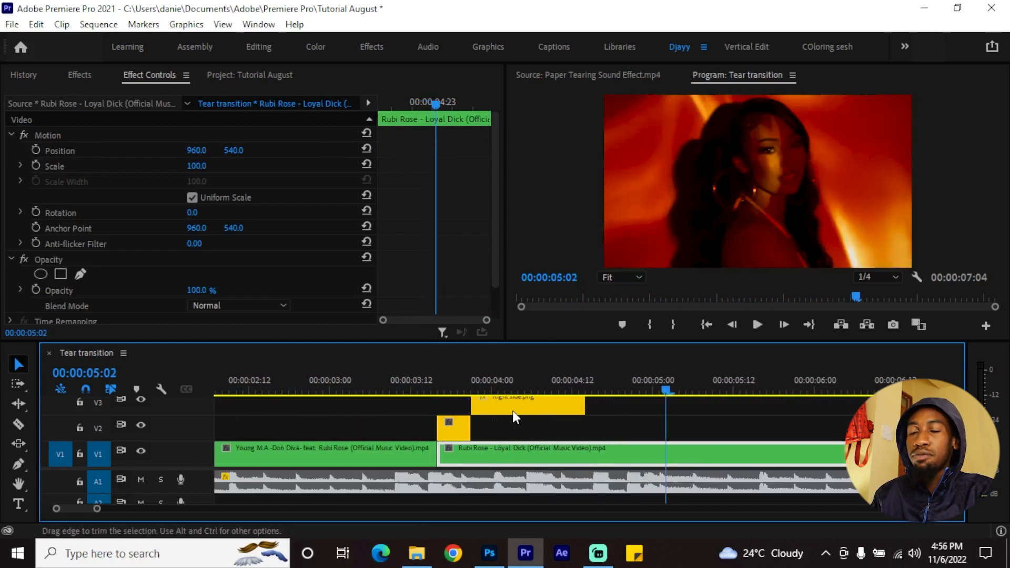
left_click(513, 415)
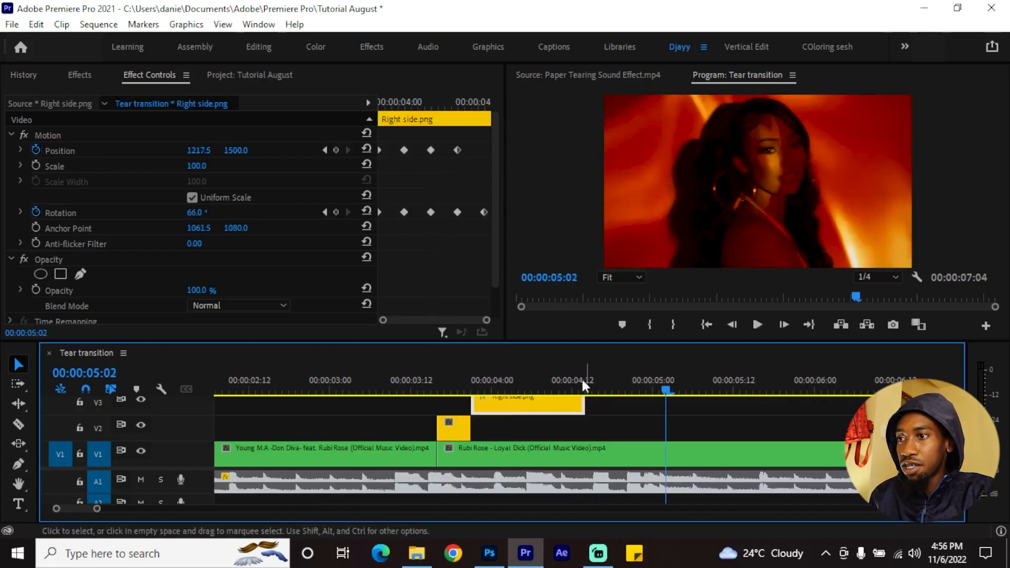
scroll(589, 414, "up", 3)
left_click(563, 418)
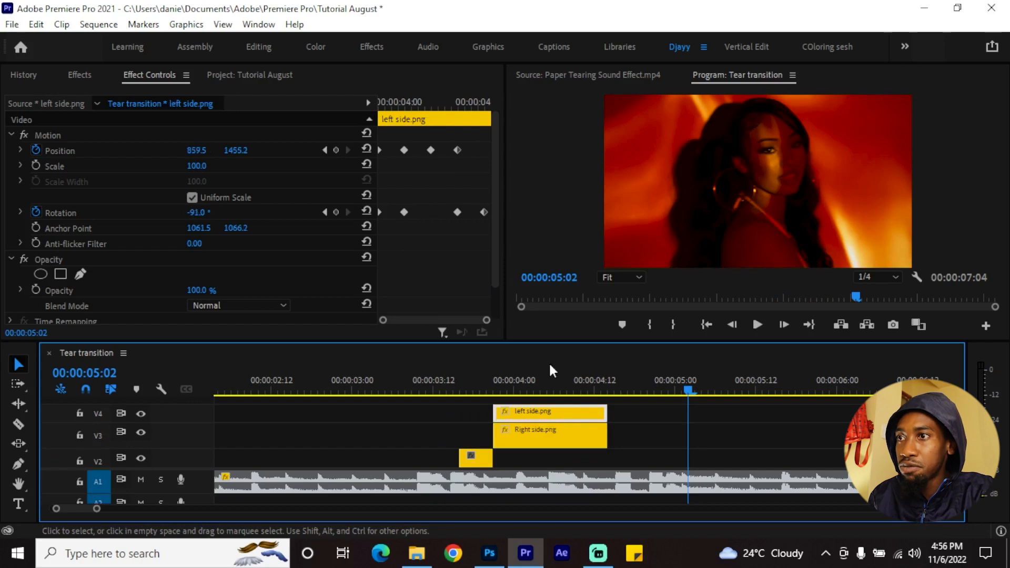
left_click(329, 236)
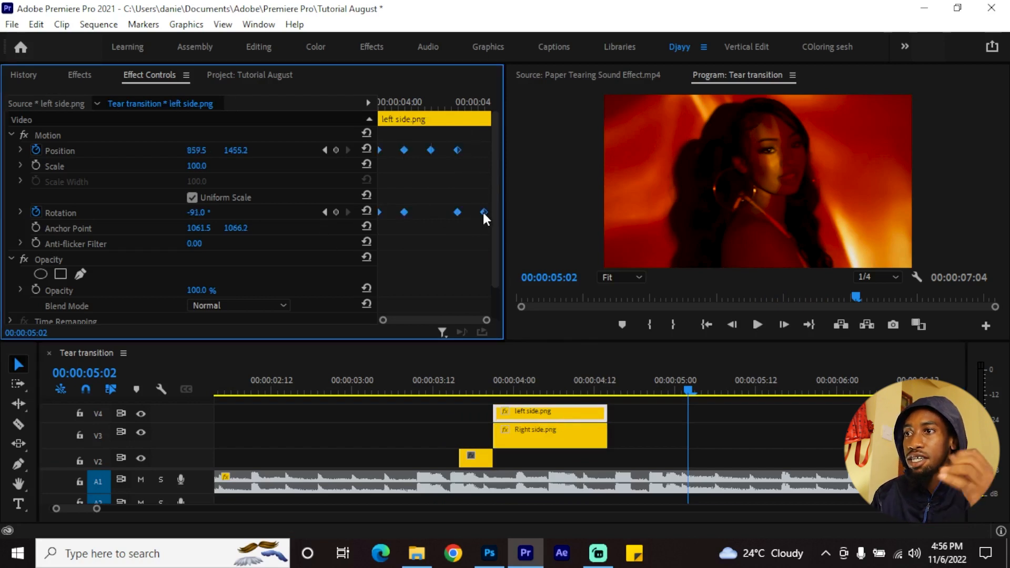
right_click(457, 213)
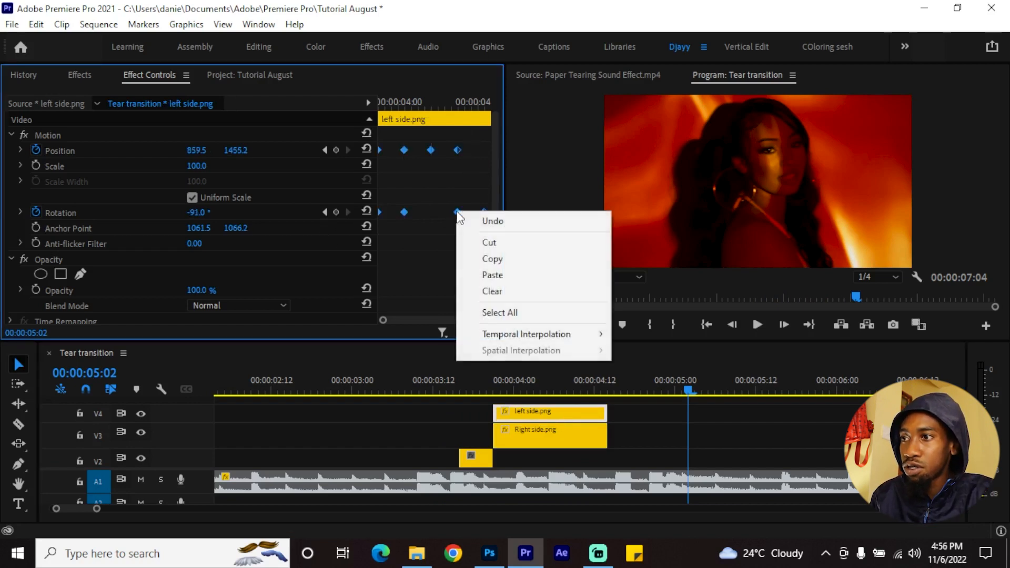
mouse_move(562, 335)
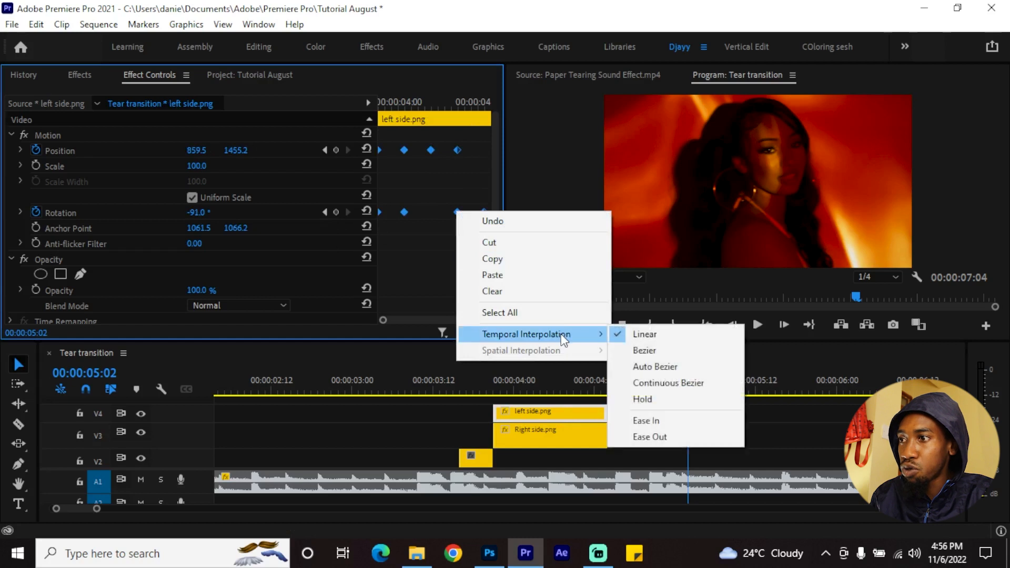
left_click(658, 400)
Set the Right side clip's Position and Rotation keyframes, except the last Rotation one, to Hold temporal interpolation
left_click(538, 444)
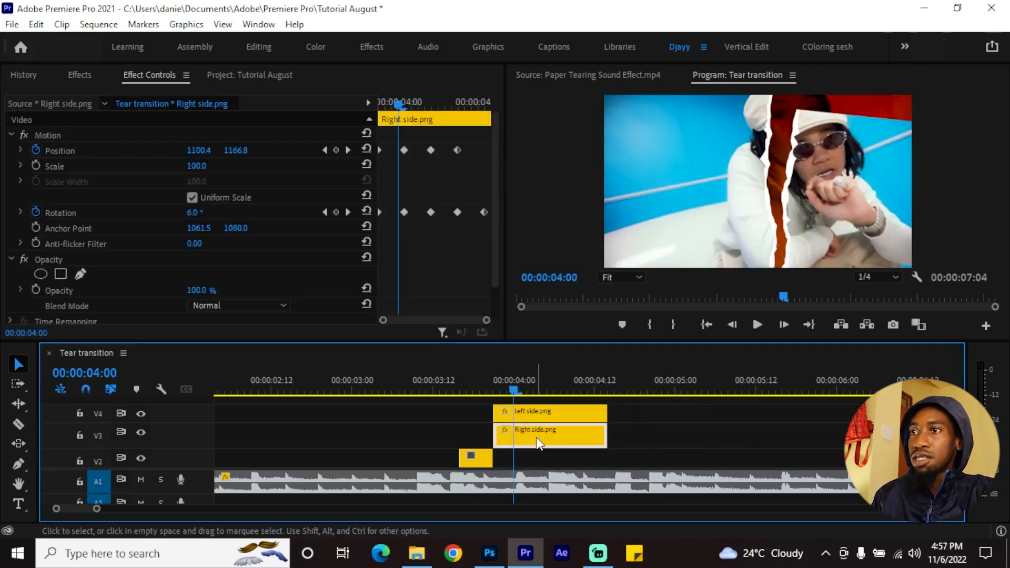
left_click_drag(475, 133, 354, 226)
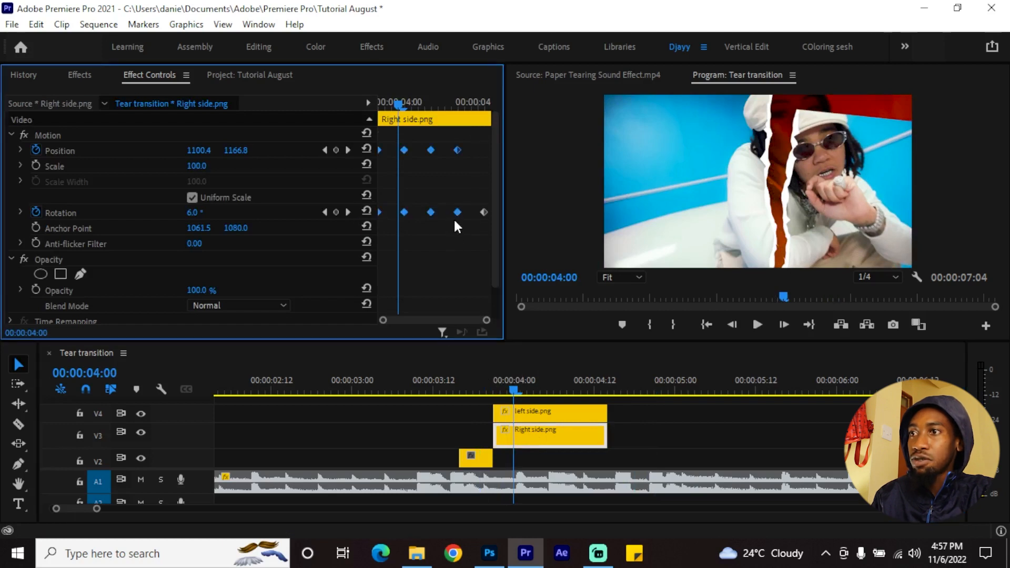
right_click(458, 213)
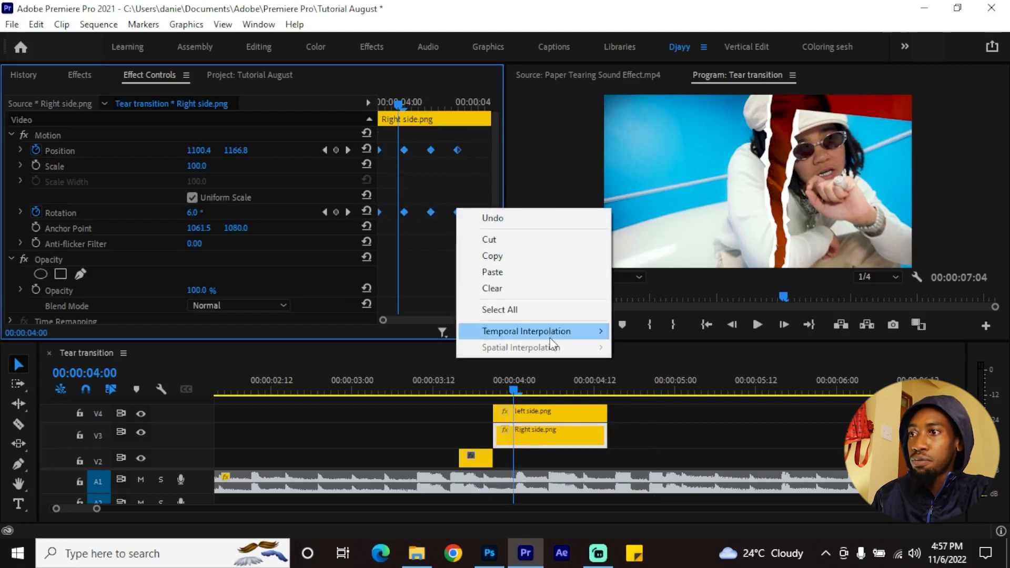
mouse_move(553, 332)
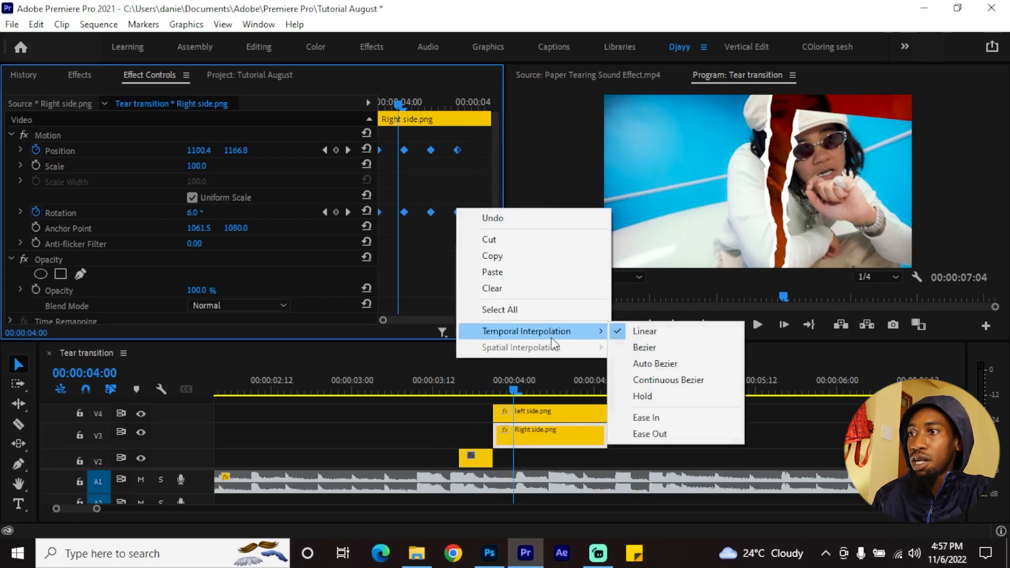
left_click(667, 396)
Play the sequence from 00:00:03:06 to preview the stepped tear animation
key("minus")
left_click(444, 383)
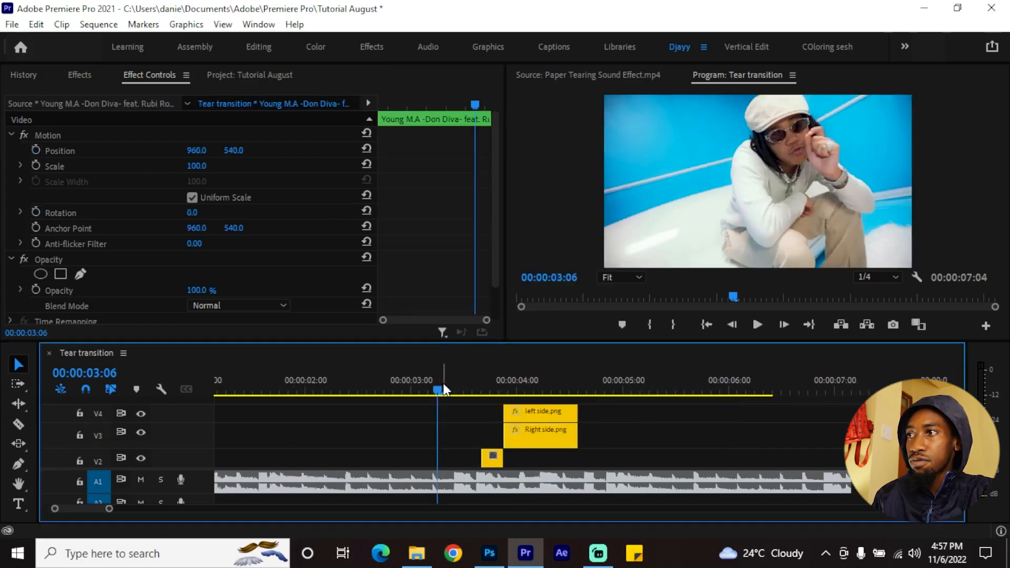
key("space")
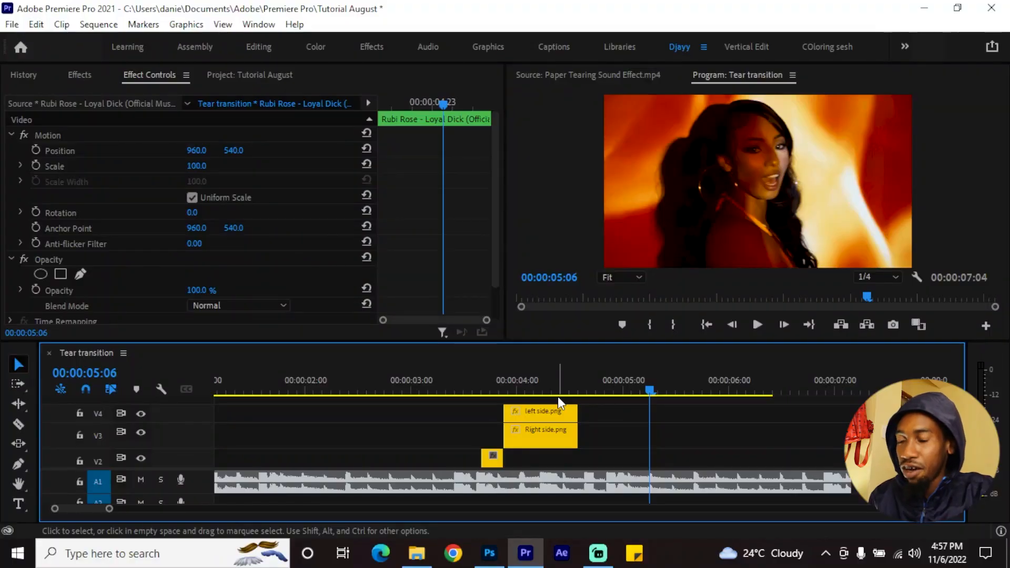
Nest the main background, Right side and left side clips together as a sequence named "Tear transition"
scroll(578, 416, "down", 1)
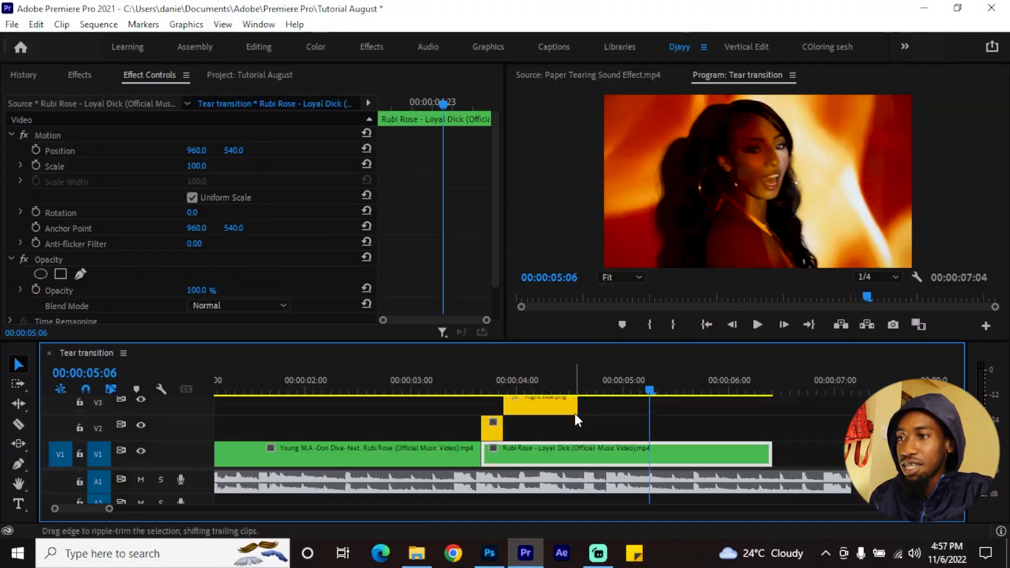
scroll(578, 420, "up", 1)
scroll(578, 419, "down", 1)
left_click_drag(605, 409, 483, 459)
left_click_drag(605, 410, 481, 455)
scroll(509, 431, "down", 1)
scroll(509, 431, "up", 1)
scroll(509, 431, "left", 2)
scroll(590, 426, "up", 1)
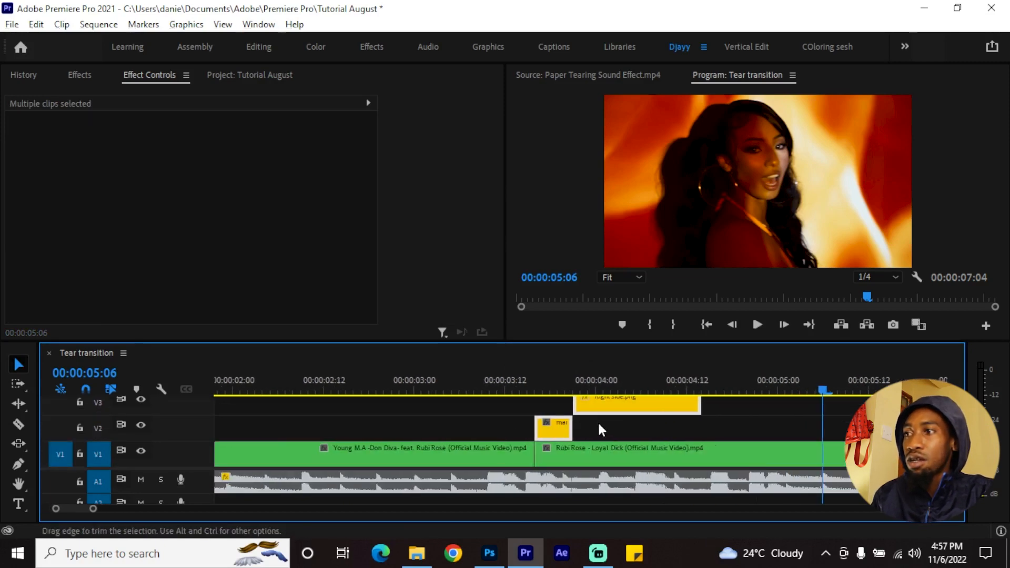
right_click(615, 404)
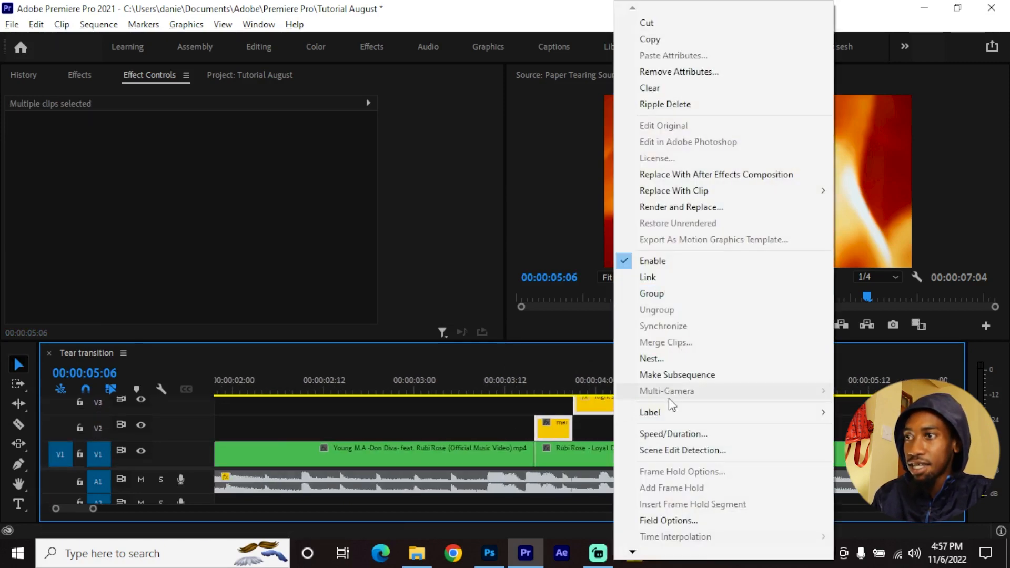
left_click(665, 357)
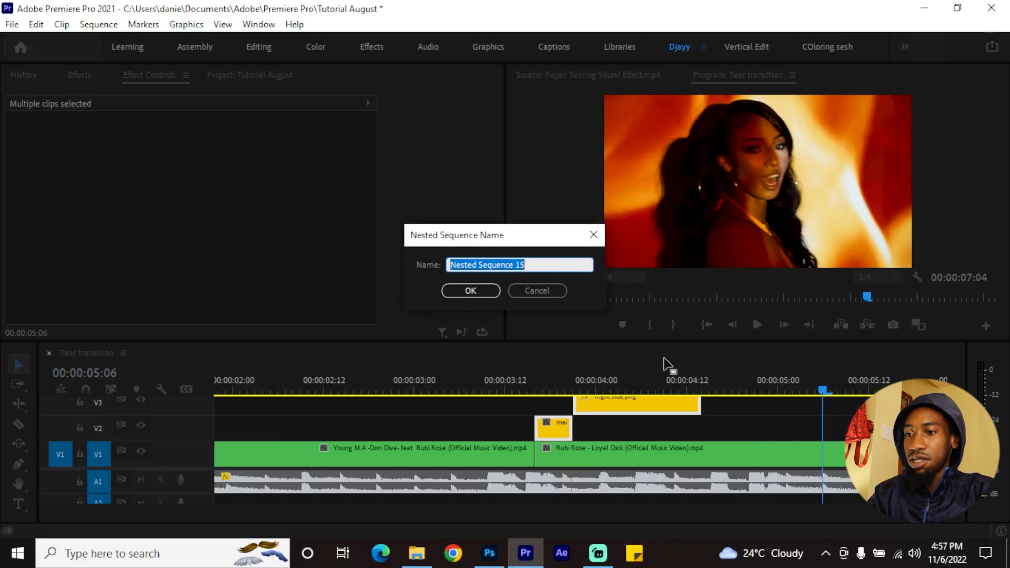
type("Tear transition")
key("Return")
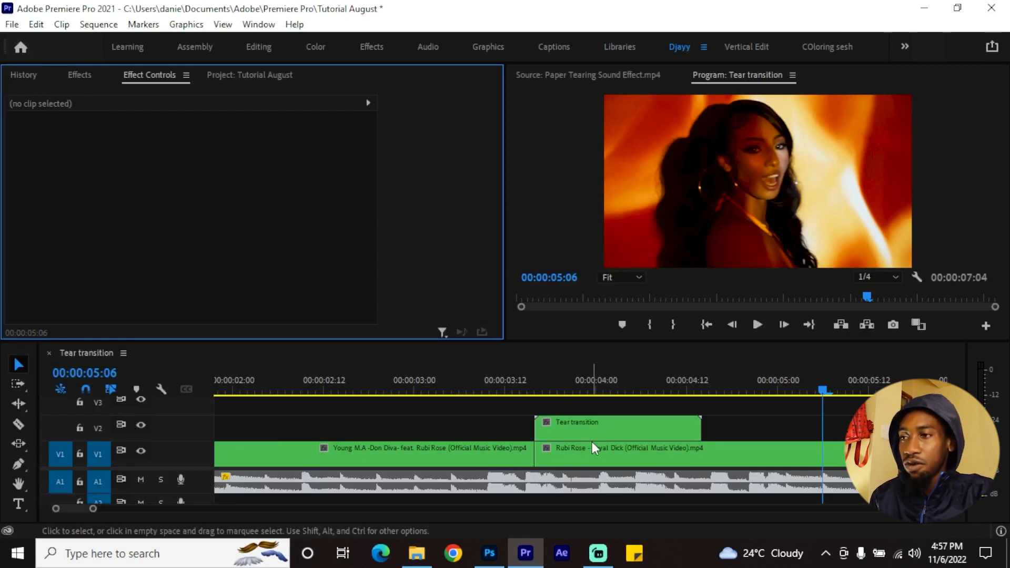
Apply the Noise effect to the nested Tear transition clip on V2
left_click(590, 432)
key("shift+7")
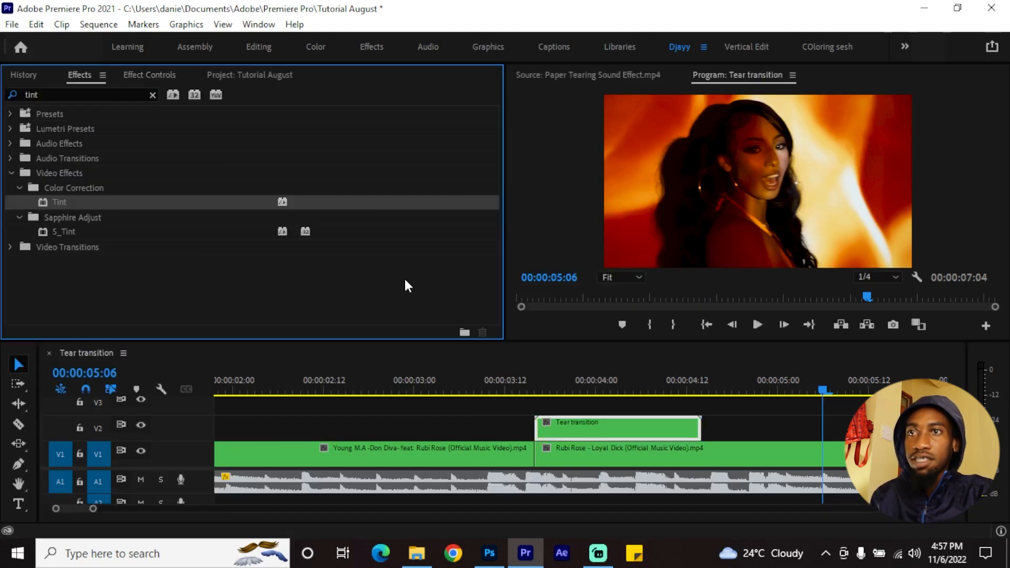
left_click(73, 248)
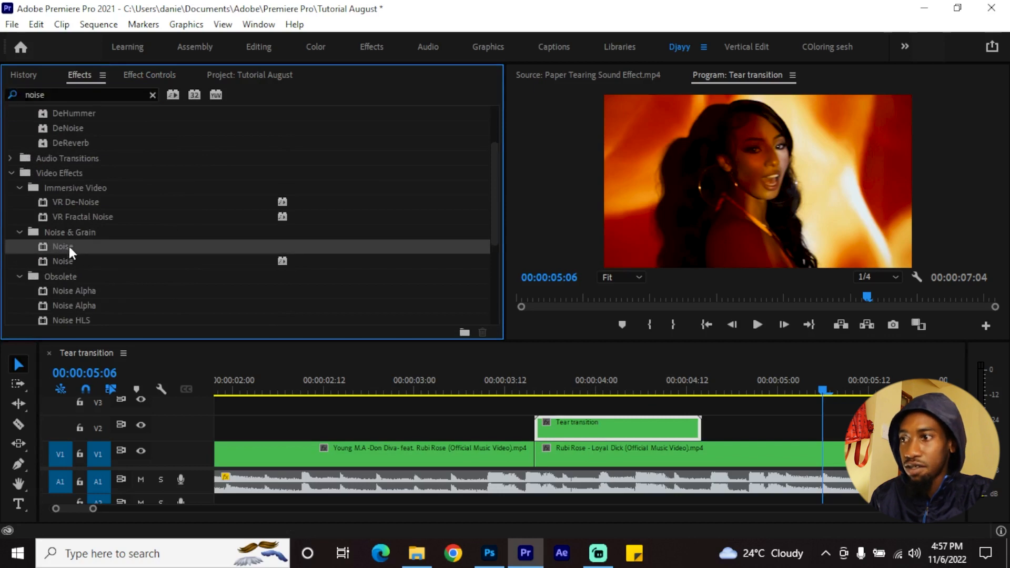
left_click_drag(70, 247, 564, 421)
Apply the Wave Warp effect to the nested Tear transition clip and park the playhead at 00:00:03:19
left_click_drag(45, 96, 1, 85)
key("BackSpace")
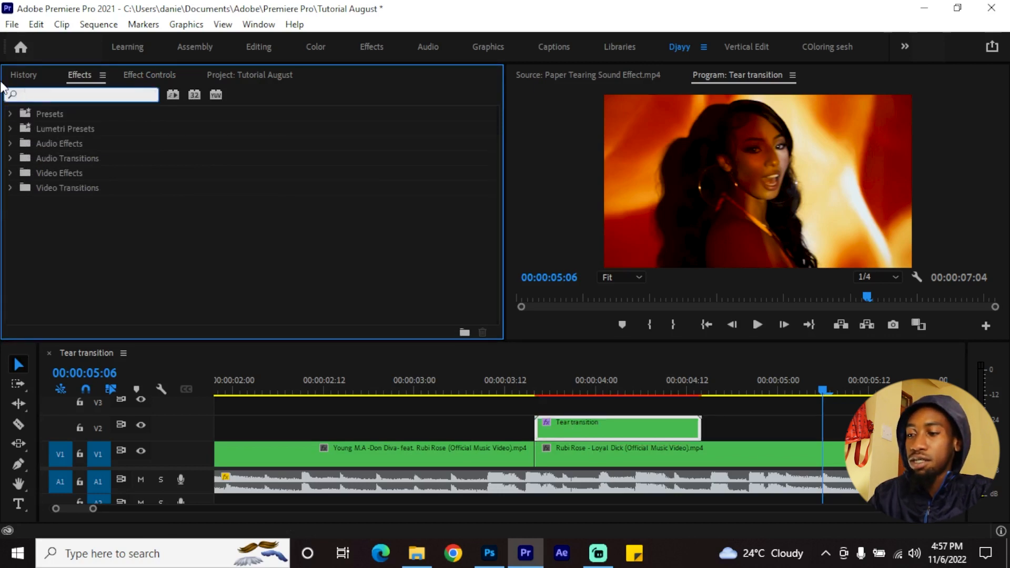
type("wave")
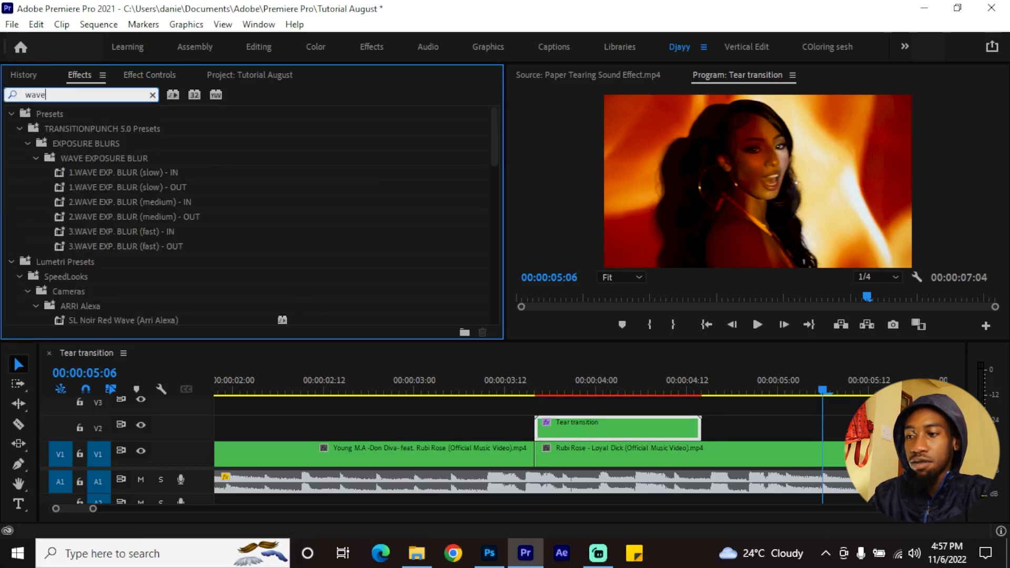
type(" warp")
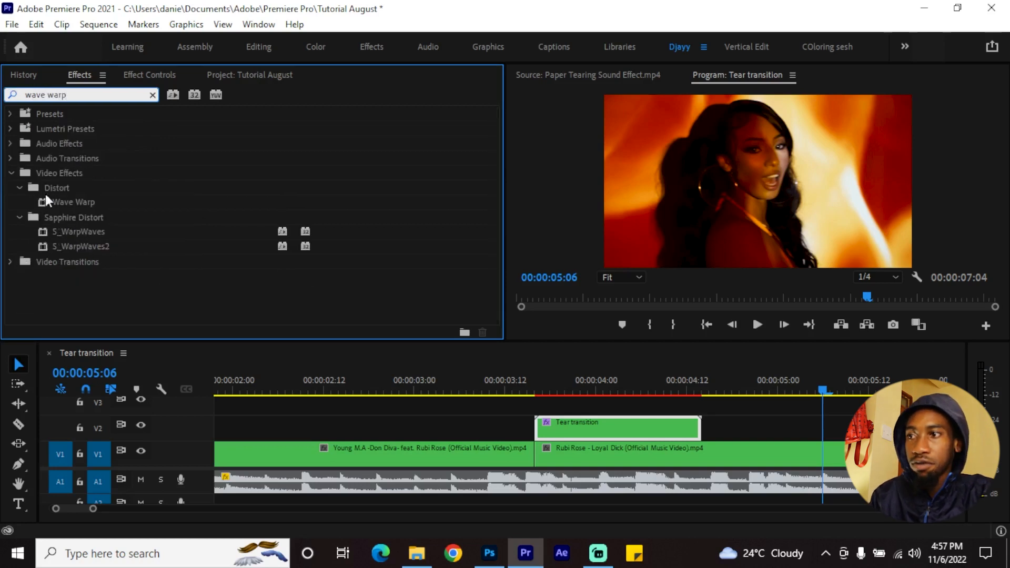
left_click_drag(88, 203, 563, 421)
left_click(556, 392)
left_click(583, 419)
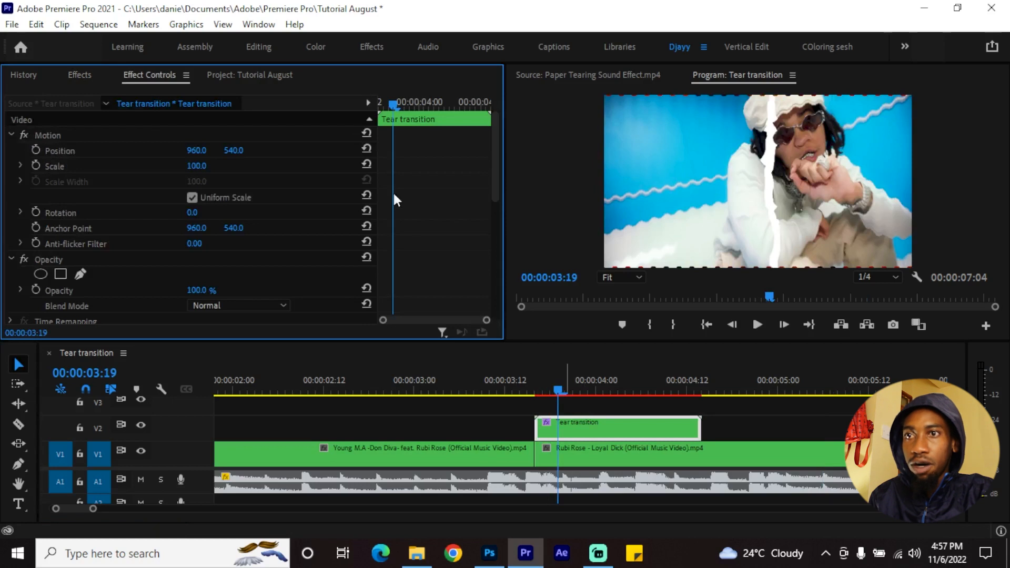
Remove the Noise effect from the Tear transition clip
scroll(421, 195, "down", 3)
scroll(422, 195, "down", 3)
left_click(39, 178)
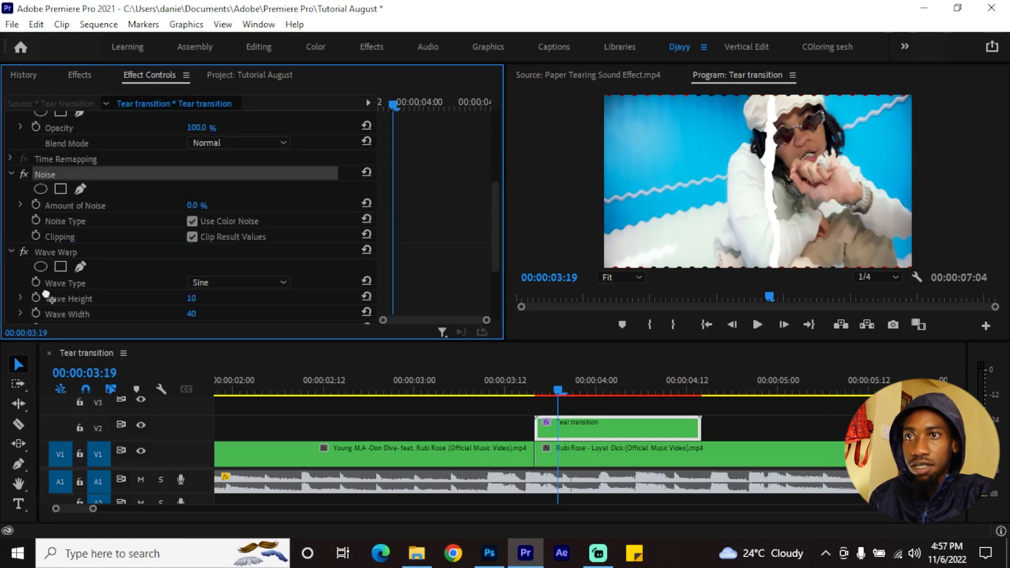
key("Delete")
Set the Tear transition clip's Wave Warp to Square wave type with a Wave Width of 1000
left_click(220, 202)
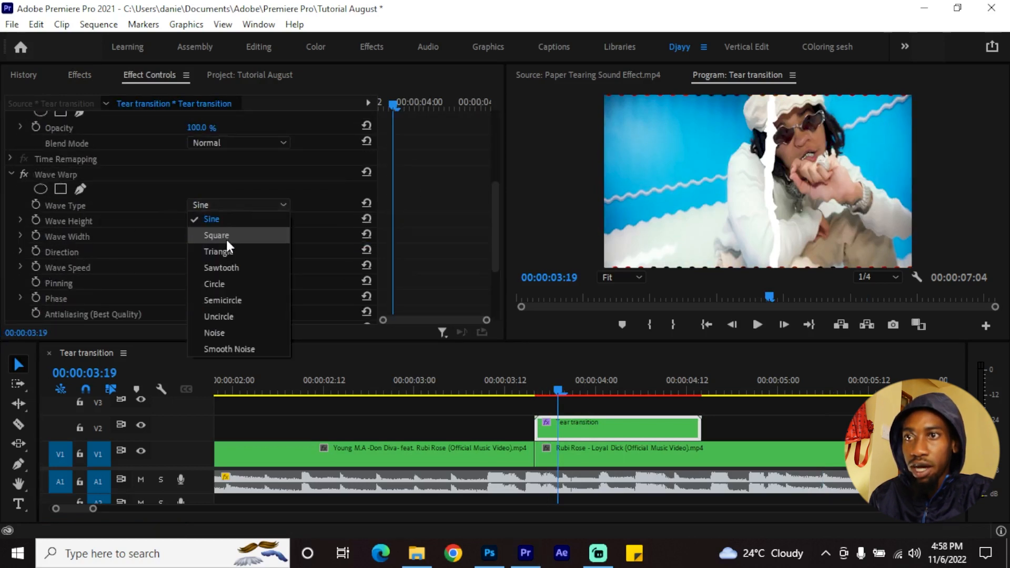
left_click(225, 236)
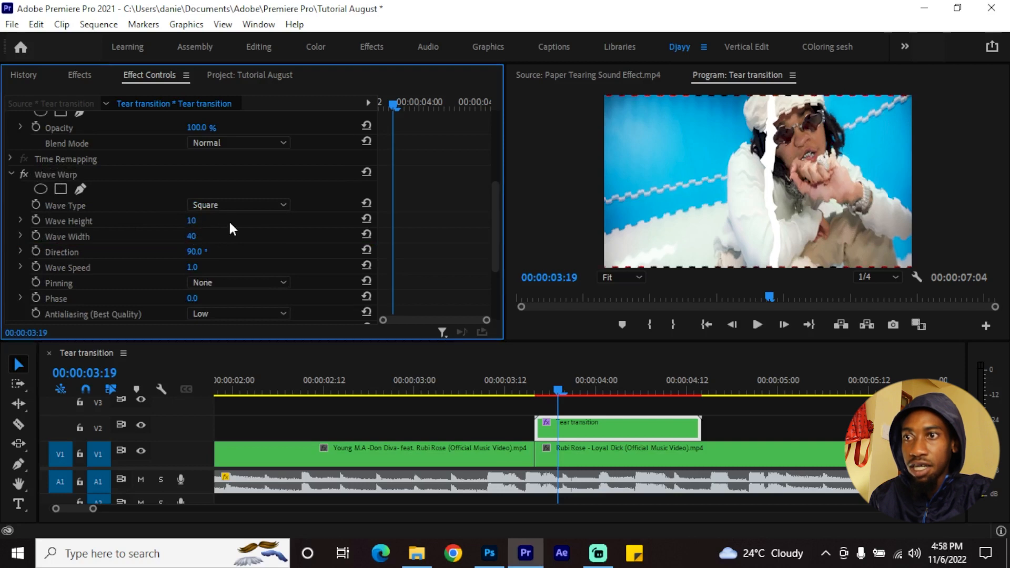
left_click(196, 236)
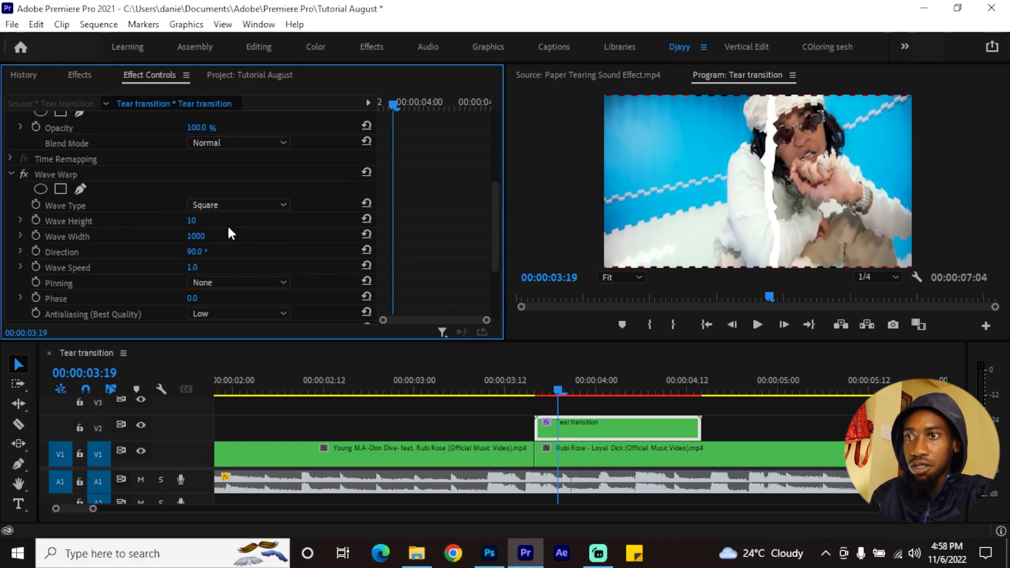
Set the Wave Warp Direction to -0.4°
left_click(198, 251)
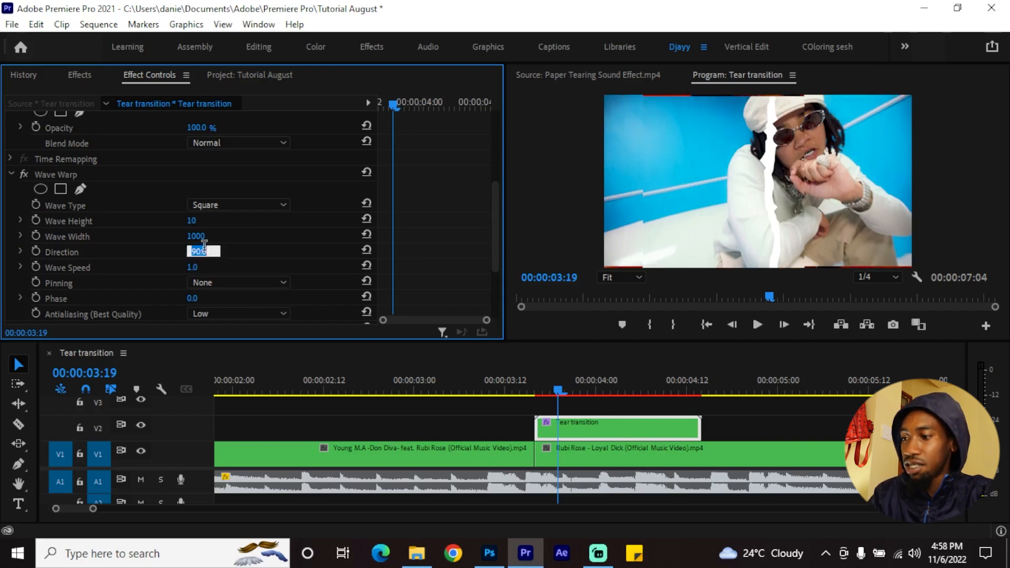
key("BackSpace")
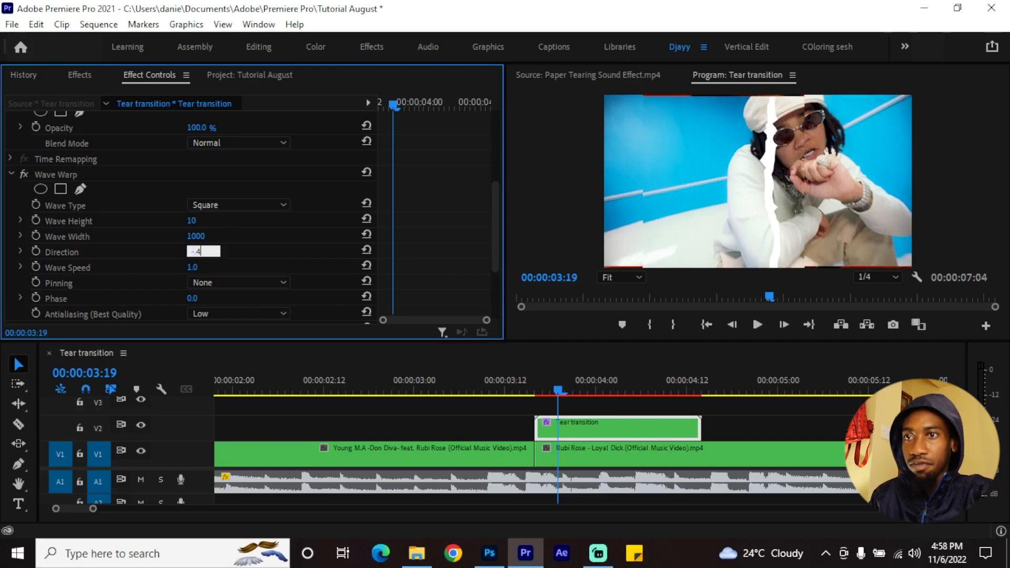
key("Return")
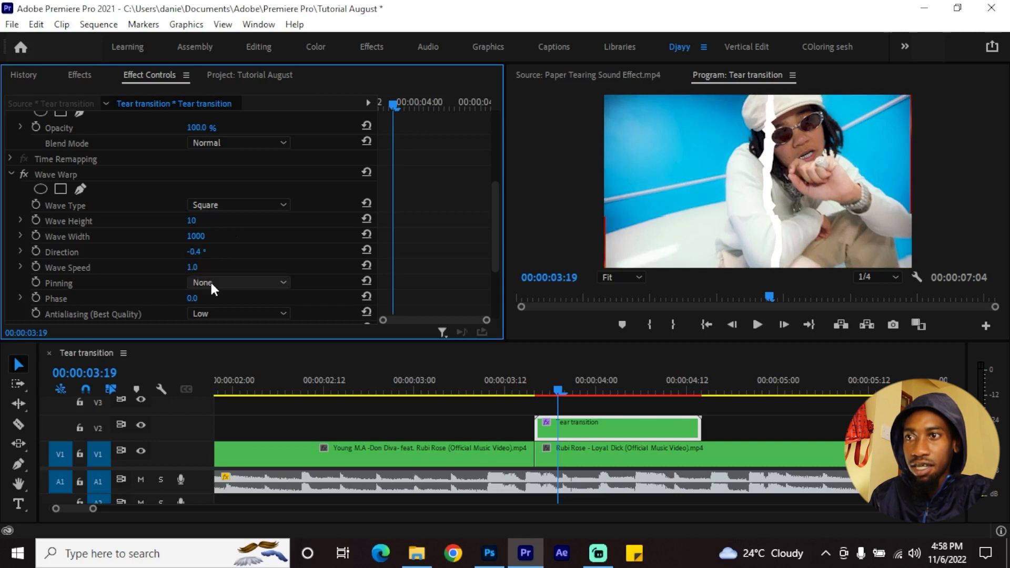
Set the Wave Warp Direction to 0°, Wave Speed to -0.4 and Pinning to All Edges
left_click(196, 251)
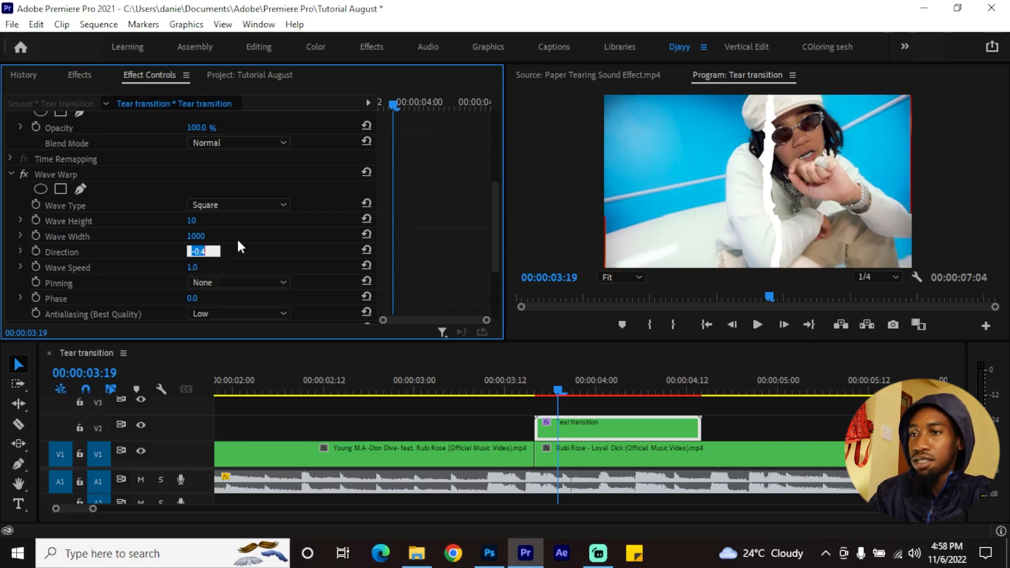
type("0")
key("Return")
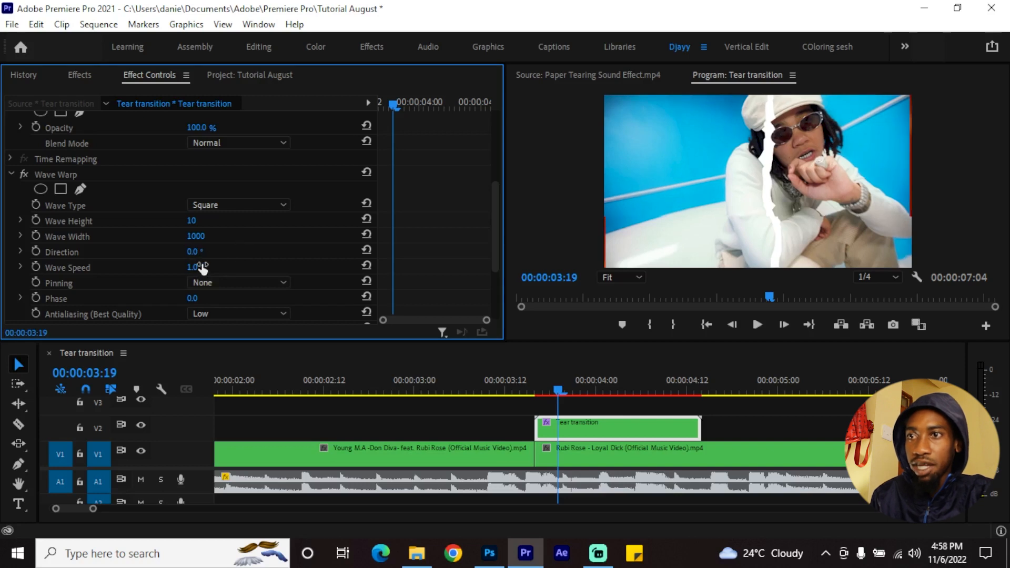
type("-.0")
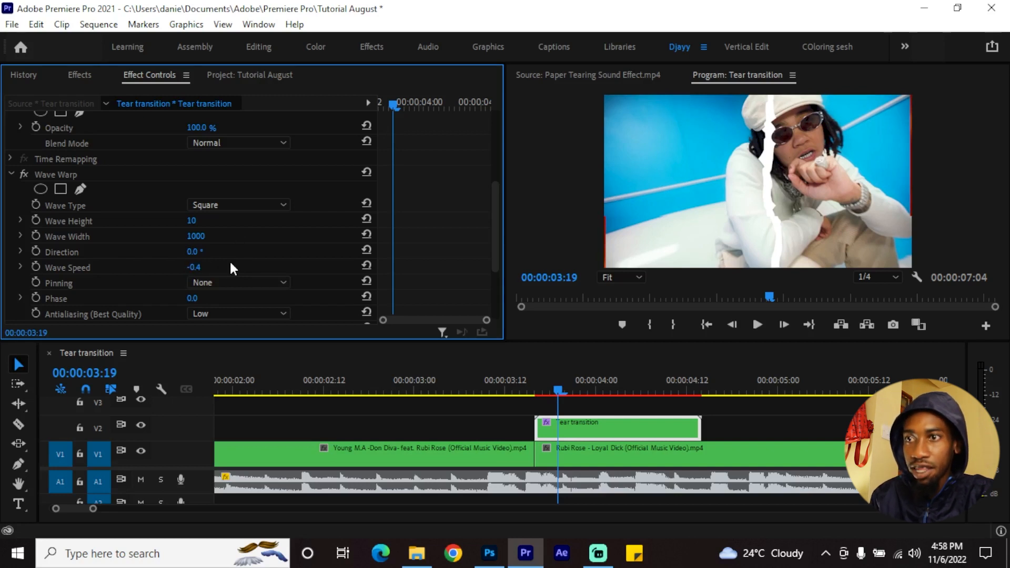
left_click(229, 282)
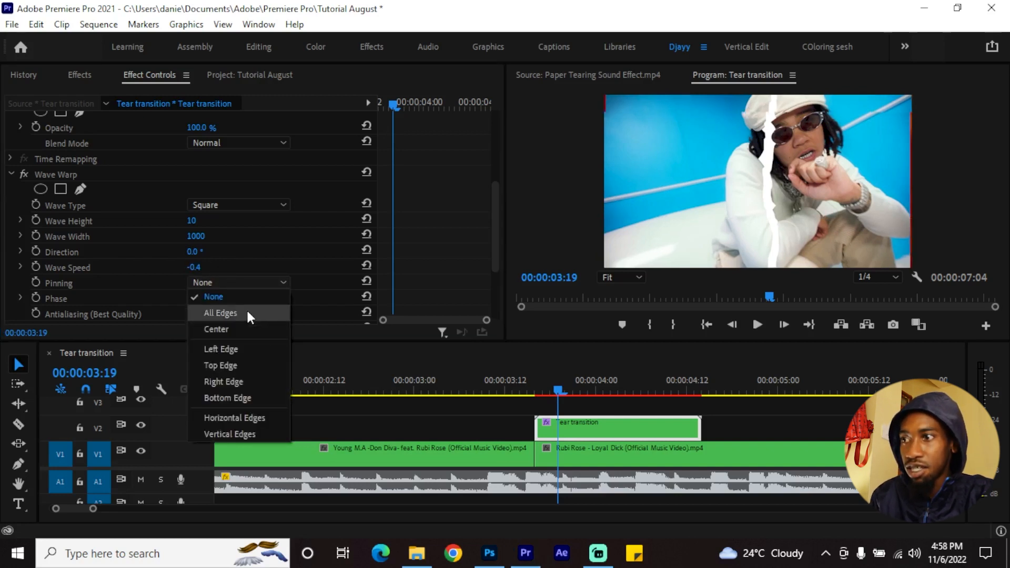
Apply the Noise effect to the Tear transition clip with a 14% amount and color noise turned off
mouse_move(582, 375)
left_mouse_down()
mouse_move(506, 385)
mouse_move(649, 378)
mouse_move(567, 381)
left_mouse_up()
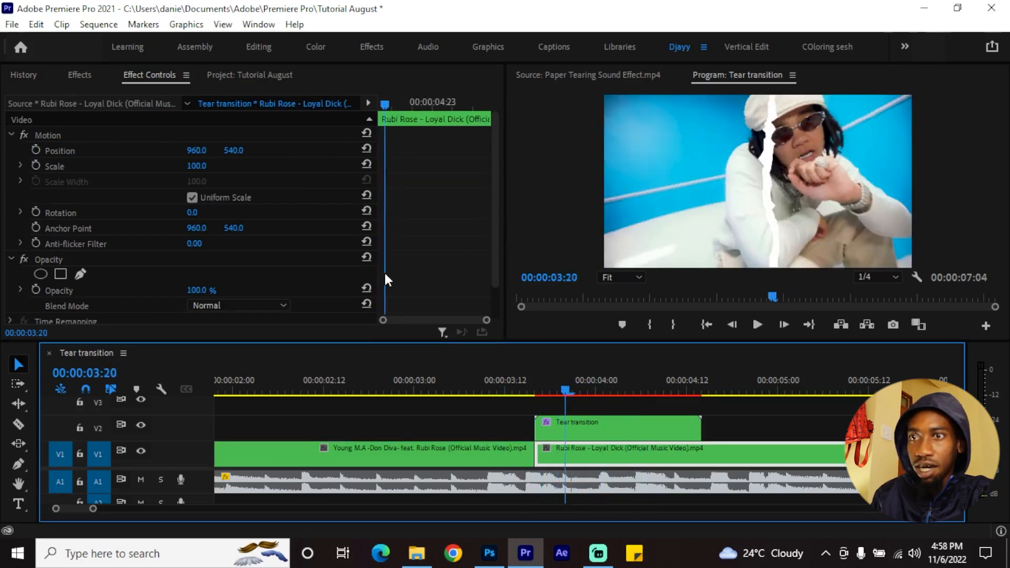
scroll(400, 259, "down", 2)
left_click(607, 431)
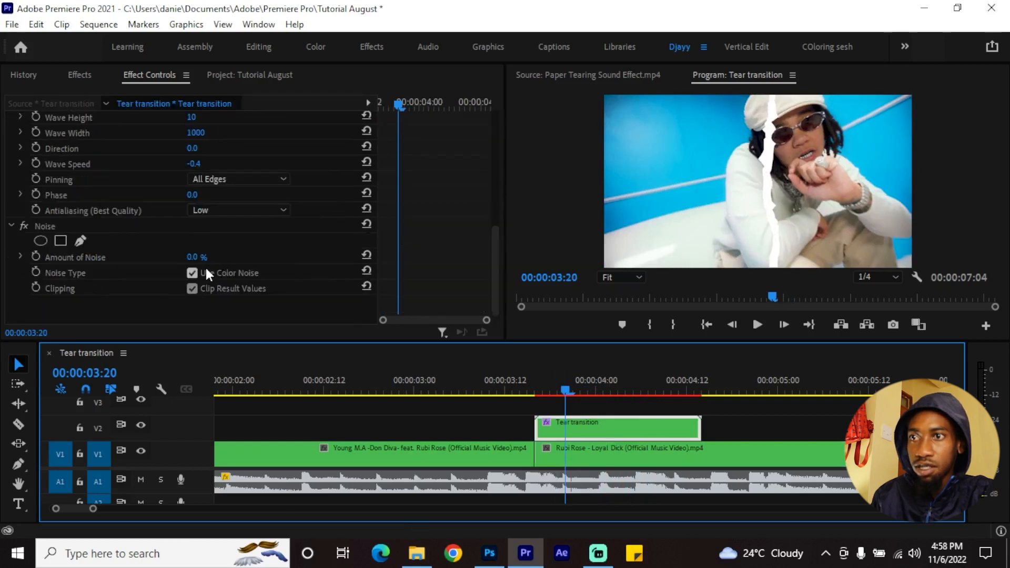
left_click_drag(191, 258, 200, 258)
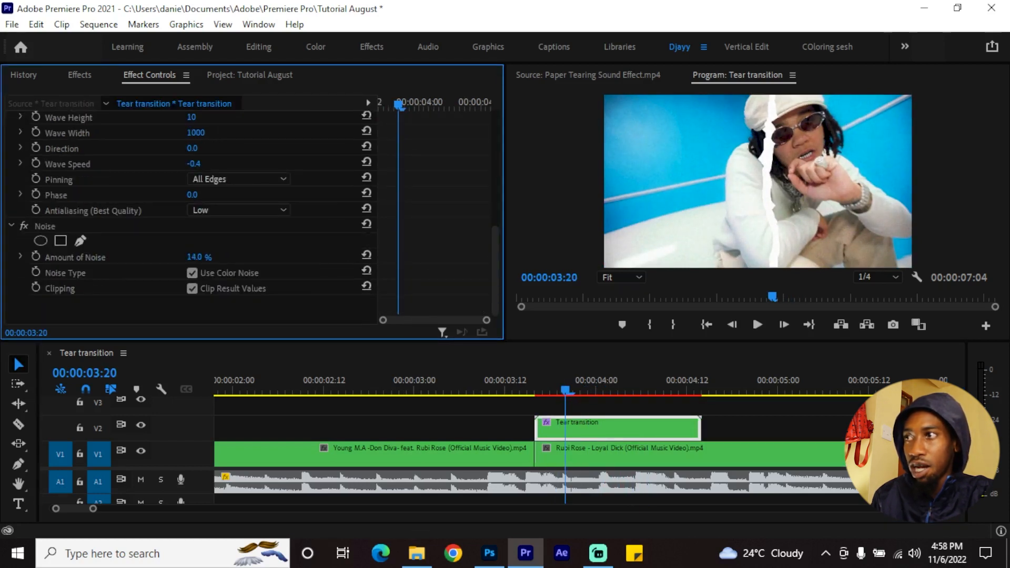
left_click(192, 273)
left_click(543, 387)
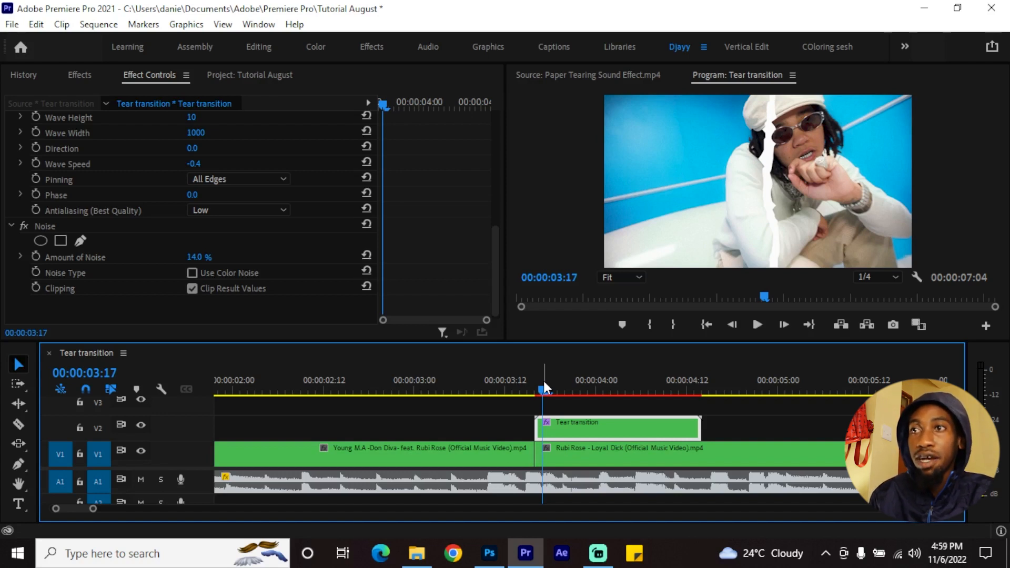
In File Explorer, play Paper Tearing Sound Effect from the Downloads > Video folder, and import it into the Premiere Pro project
left_click(269, 78)
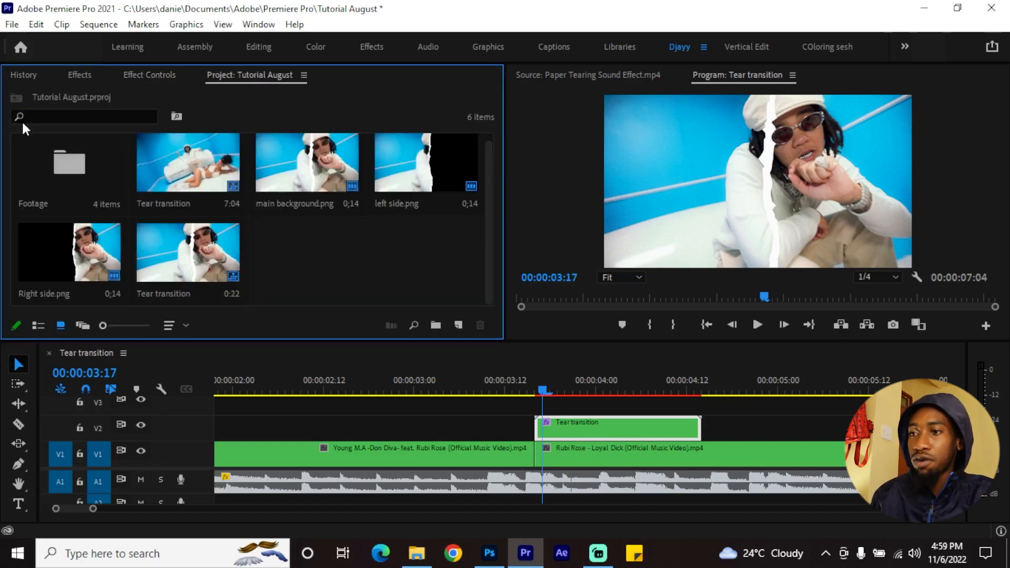
left_click(417, 553)
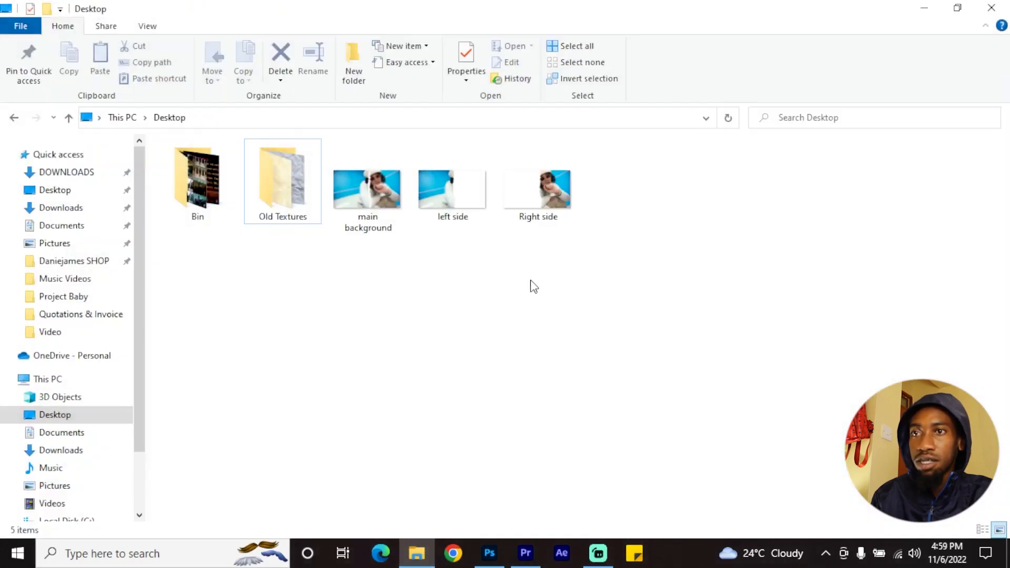
left_click(63, 207)
left_click(537, 192)
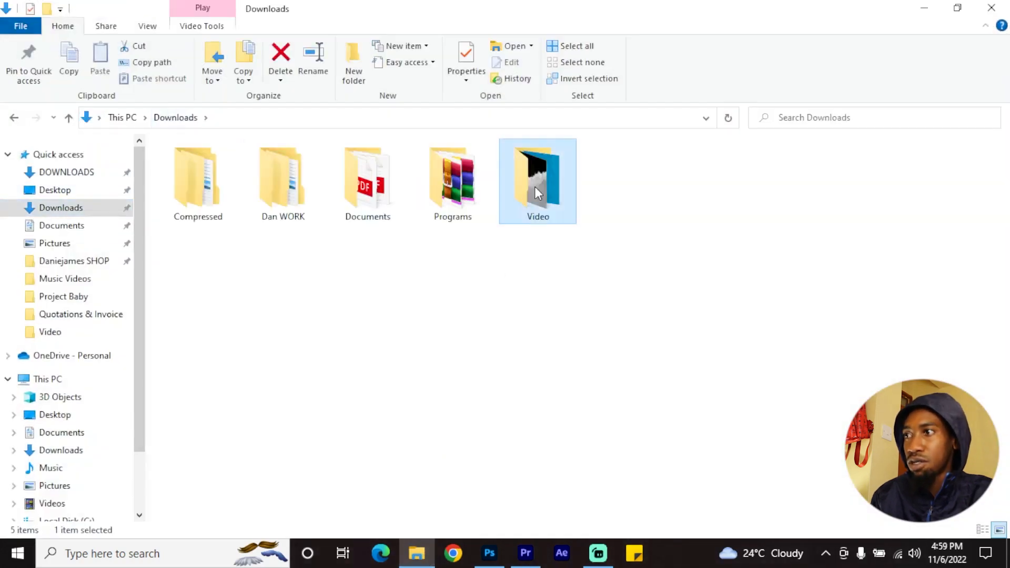
double_click(535, 192)
left_click(706, 188)
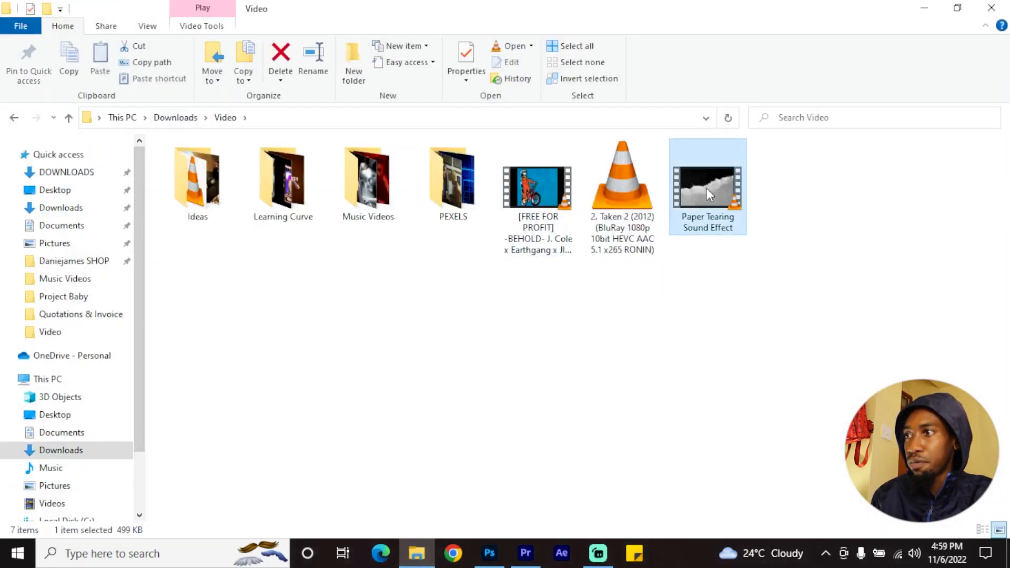
double_click(721, 203)
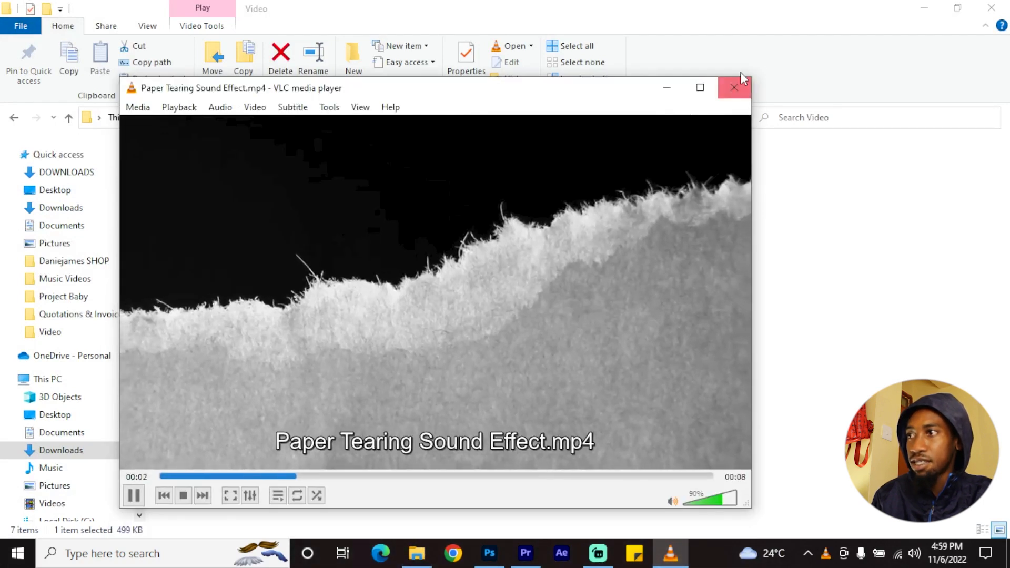
left_click(736, 87)
left_click_drag(689, 304, 393, 286)
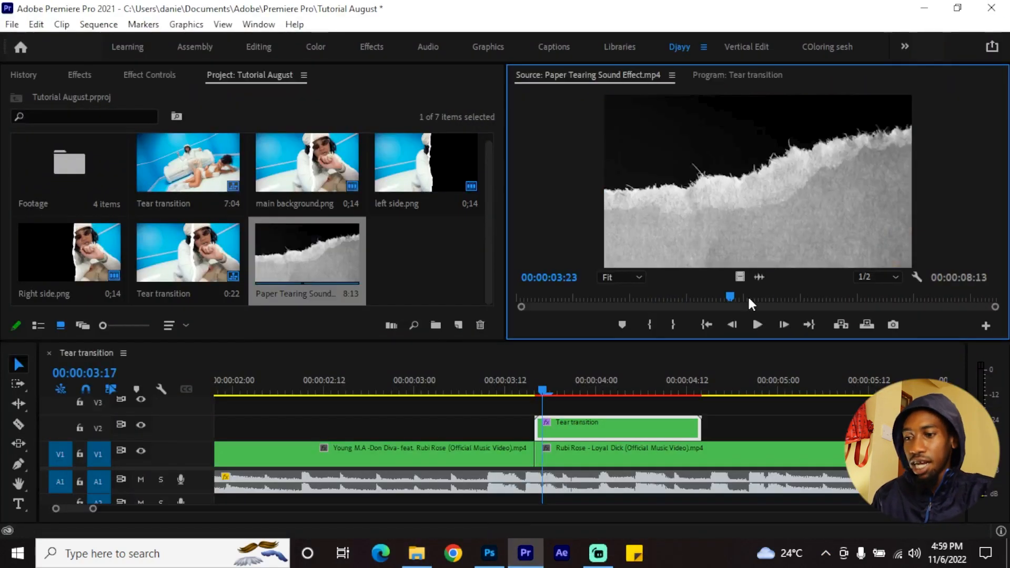
Place only the audio of Paper Tearing Sound Effect.mp4 on track A1, in the empty space after the music
left_click(727, 298)
scroll(728, 422, "down", 5)
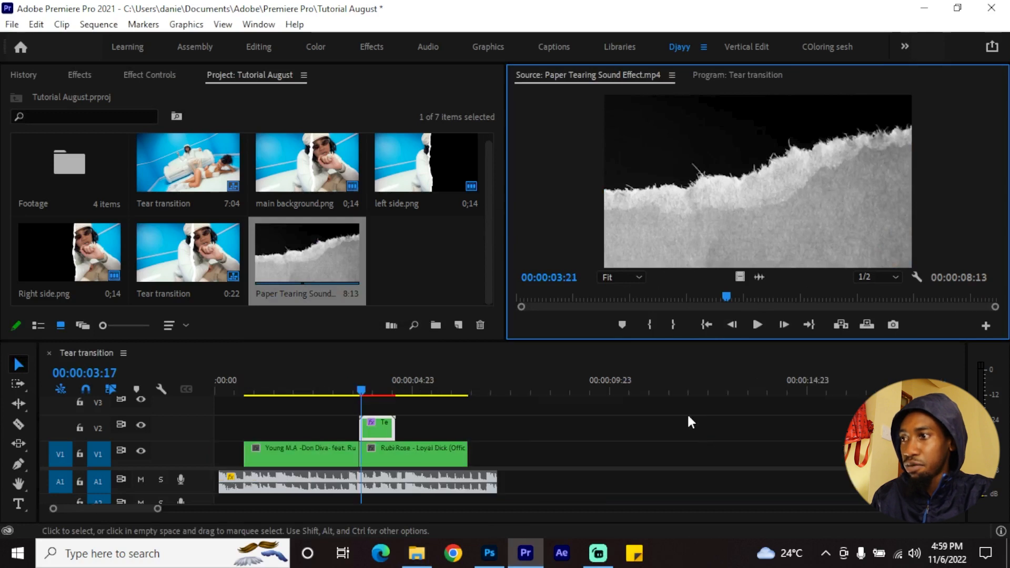
left_click_drag(759, 277, 631, 454)
left_click_drag(631, 454, 620, 482)
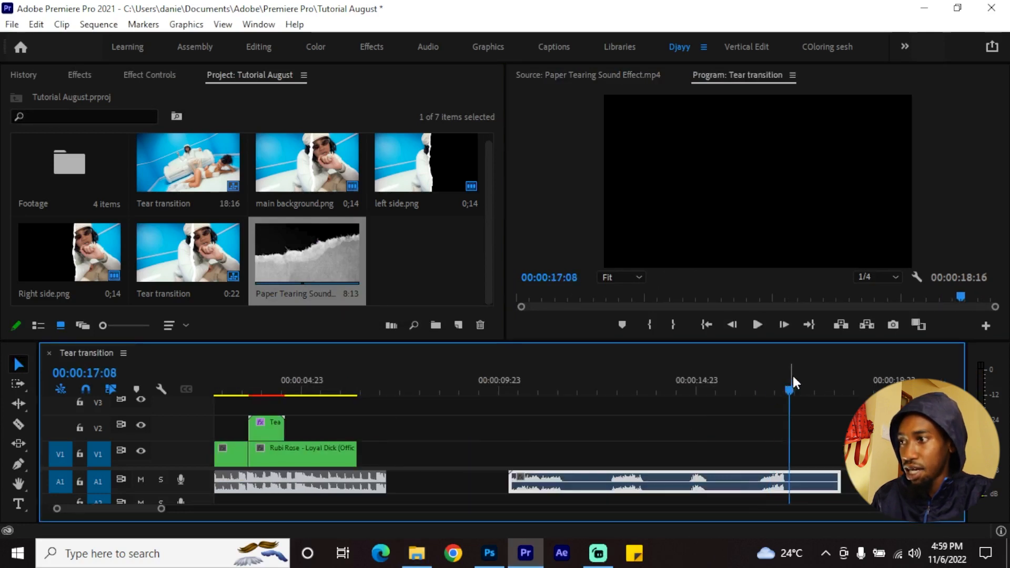
Trim the paper-tearing audio down to its final tear sound and move it to A2 beneath the Tear transition clip
left_click_drag(792, 390, 760, 389)
left_click_drag(839, 475, 787, 479)
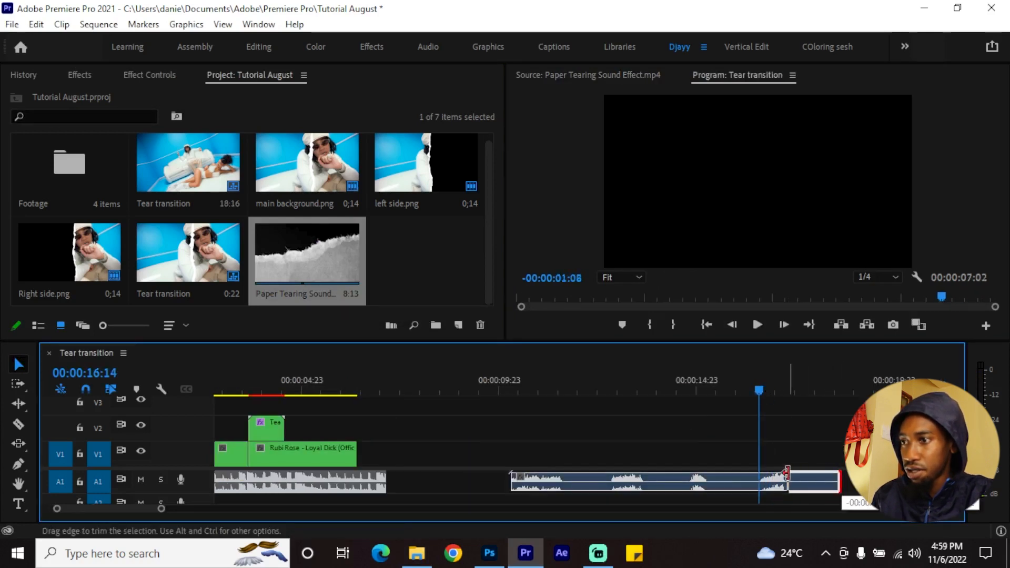
left_click_drag(510, 480, 275, 501)
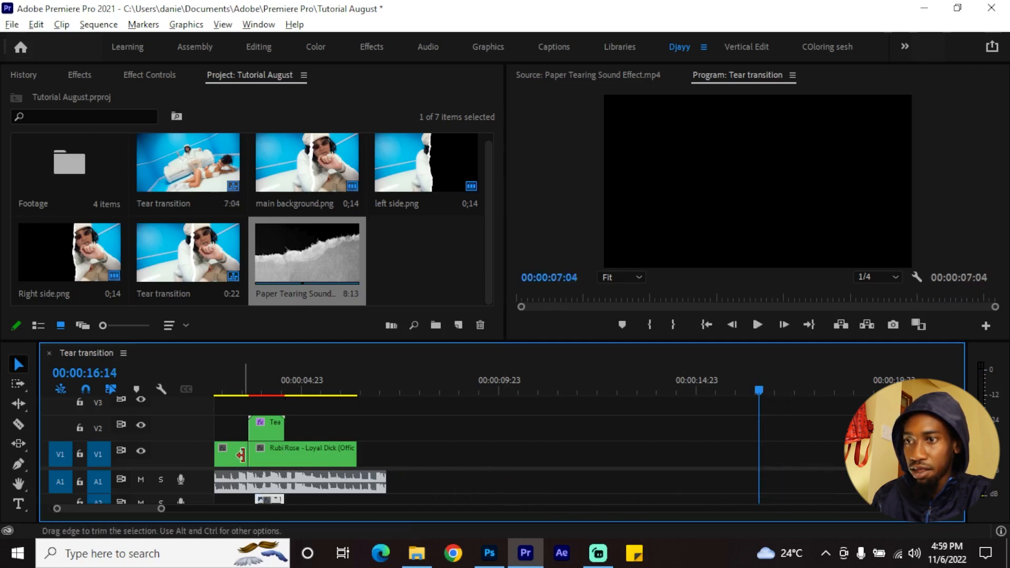
Reposition the paper-tearing sound on A2 so it starts near 00:00:04:00, in sync with the tear in the Tear transition clip
scroll(267, 448, "up", 4)
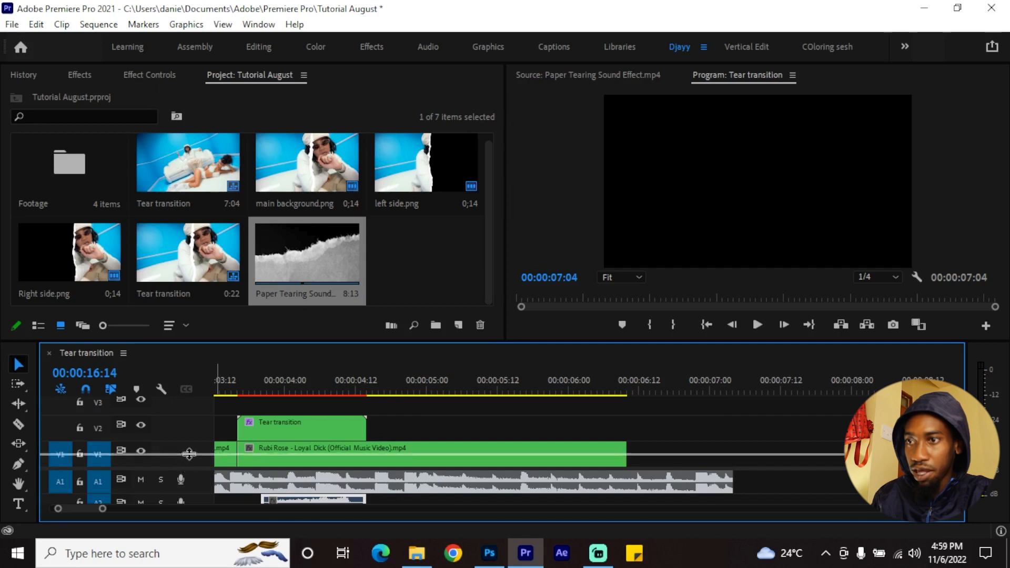
scroll(243, 447, "down", 1)
left_click_drag(255, 389, 283, 381)
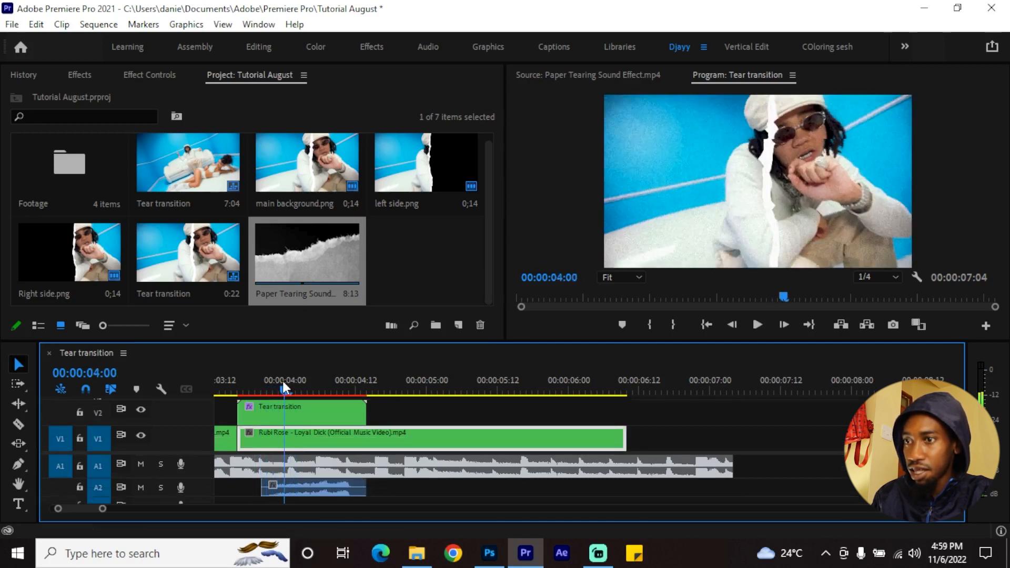
scroll(316, 454, "up", 1)
scroll(341, 457, "left", 4)
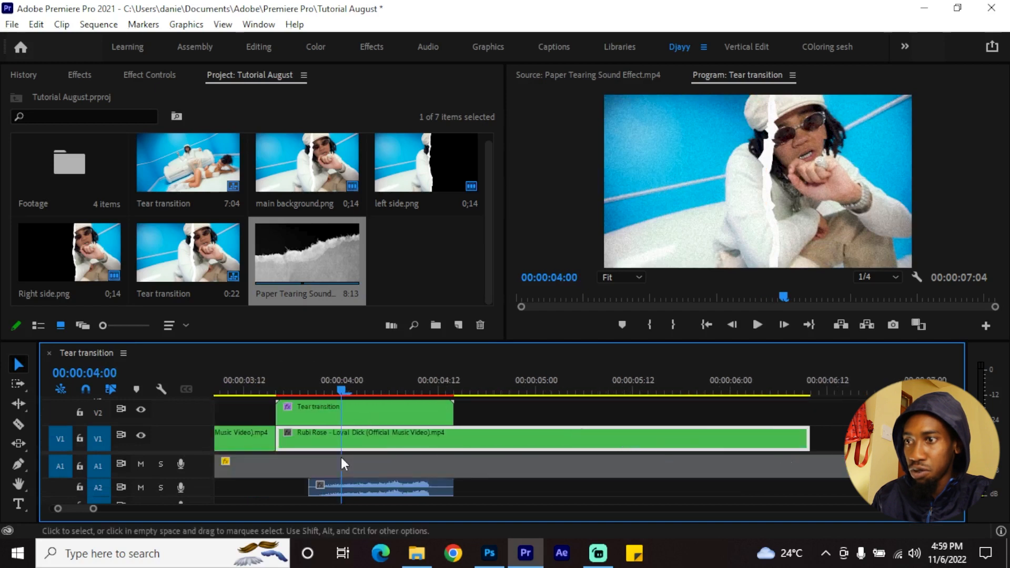
left_click_drag(383, 485, 410, 487)
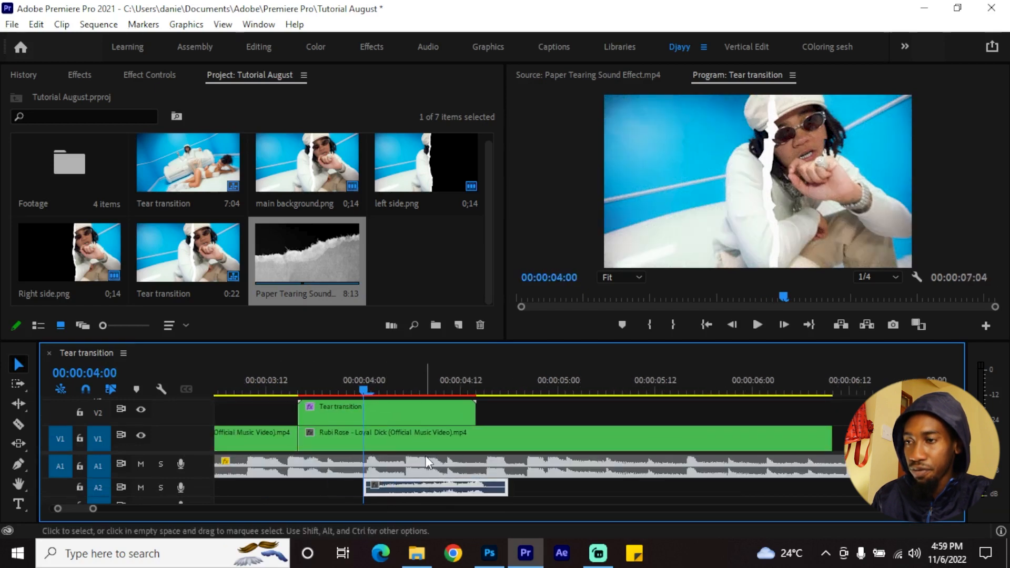
scroll(425, 456, "up", 1)
left_click_drag(413, 488, 394, 488)
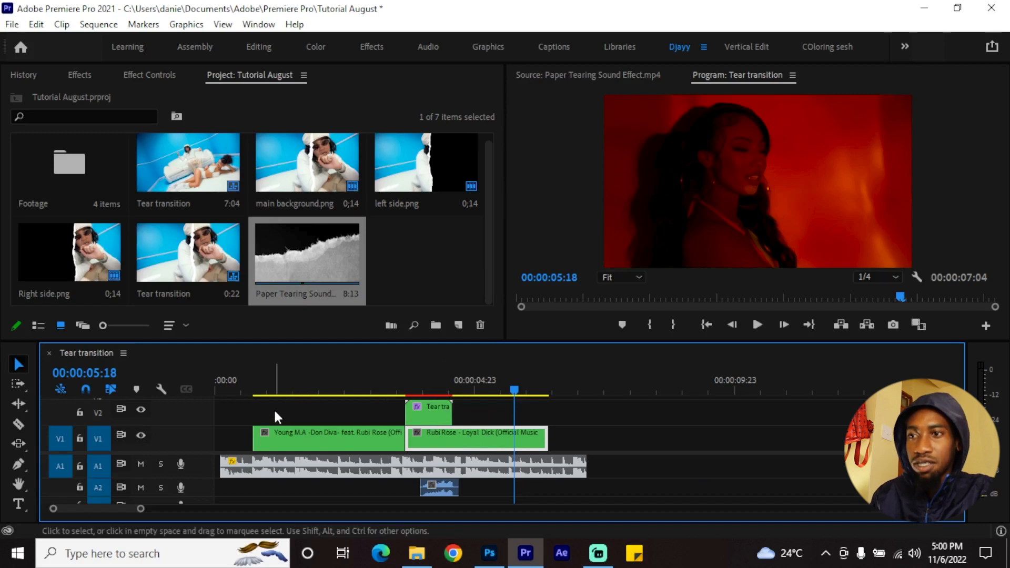
Play the sequence from 00:00:00:09 to preview the transition with its tearing sound
left_click_drag(239, 381, 233, 381)
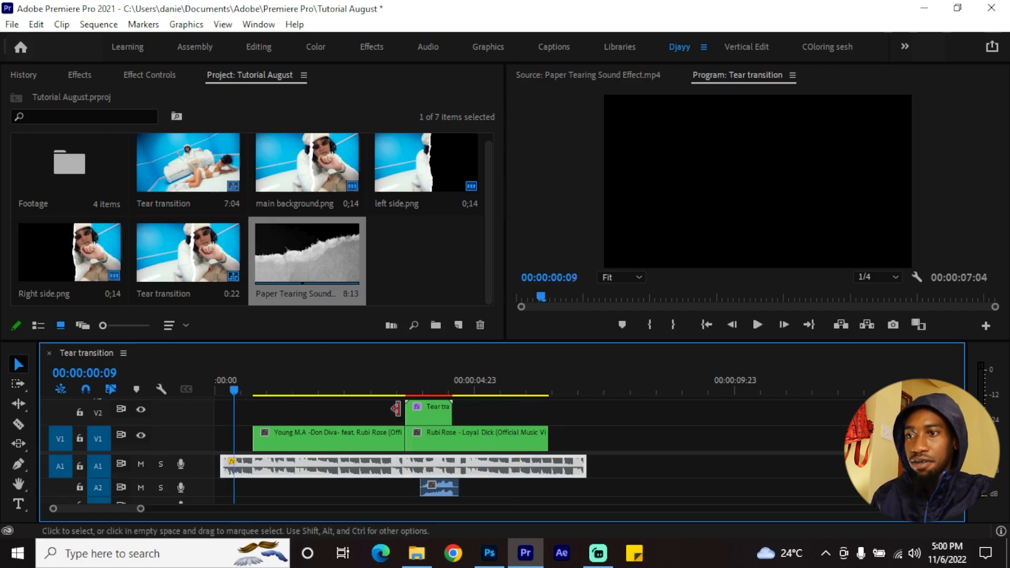
key("space")
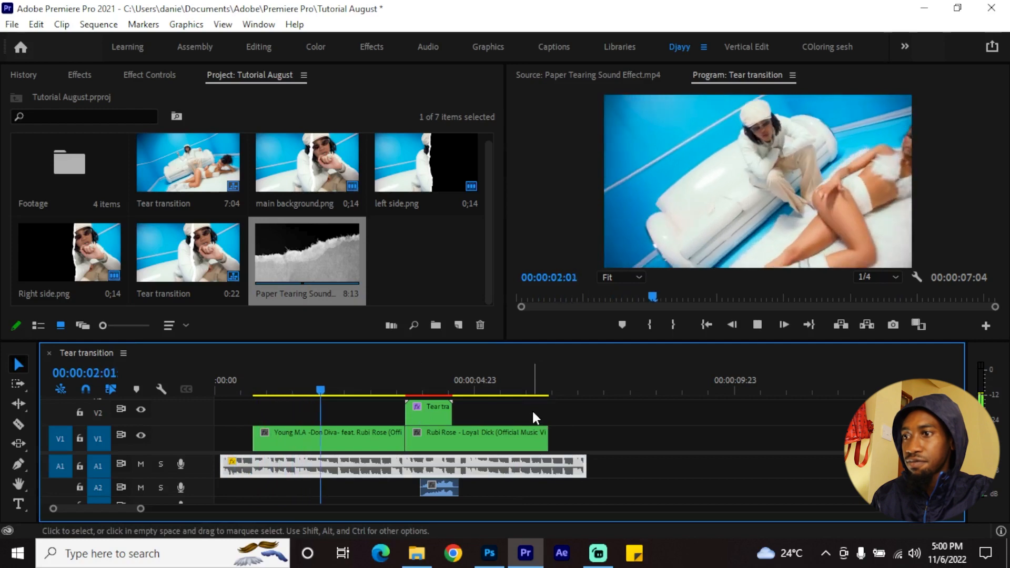